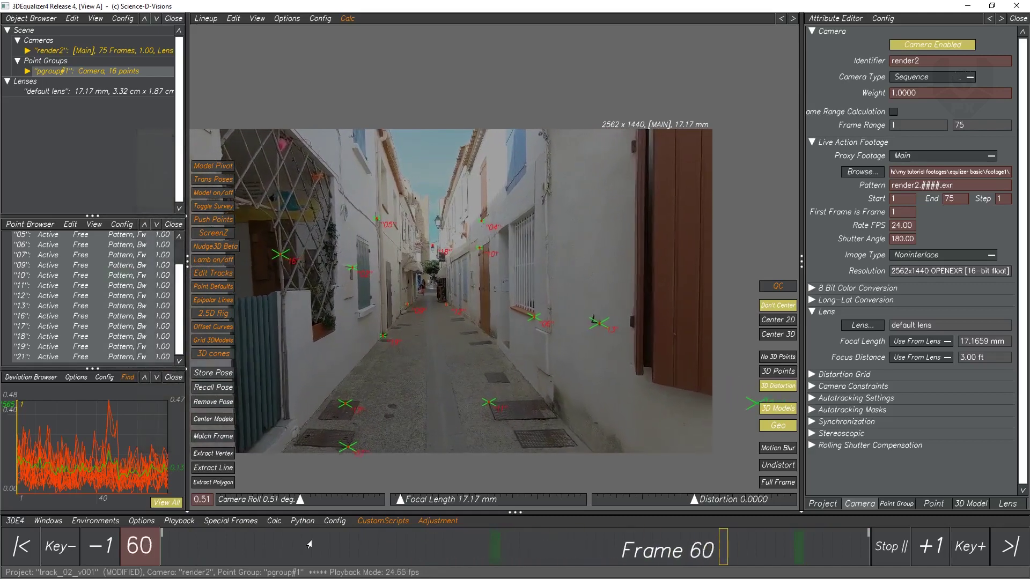
Step: Play back, scrub and step through the tracked sequence to check how well the tracking points stick to the footage
left_click(309, 538)
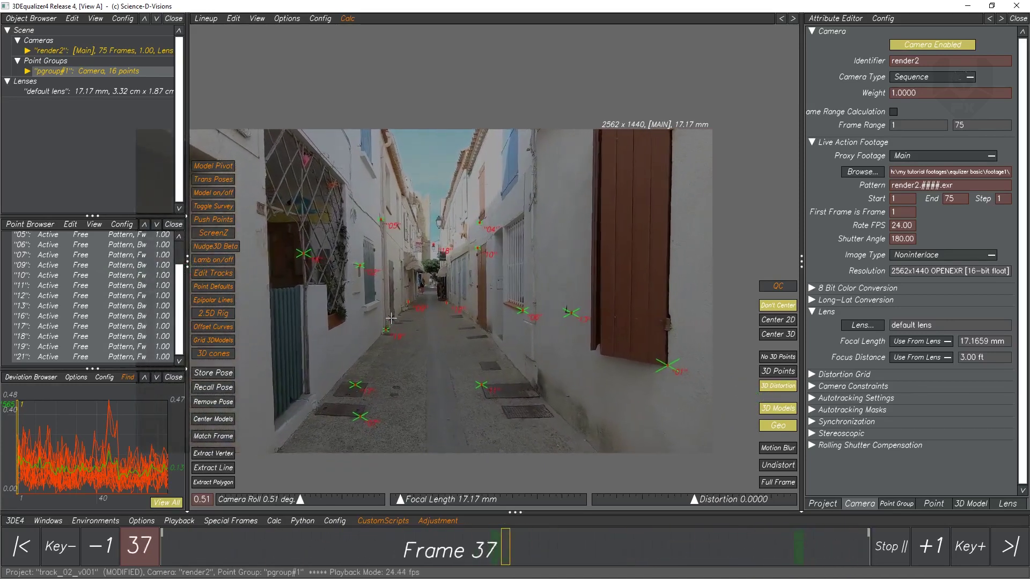
key("space")
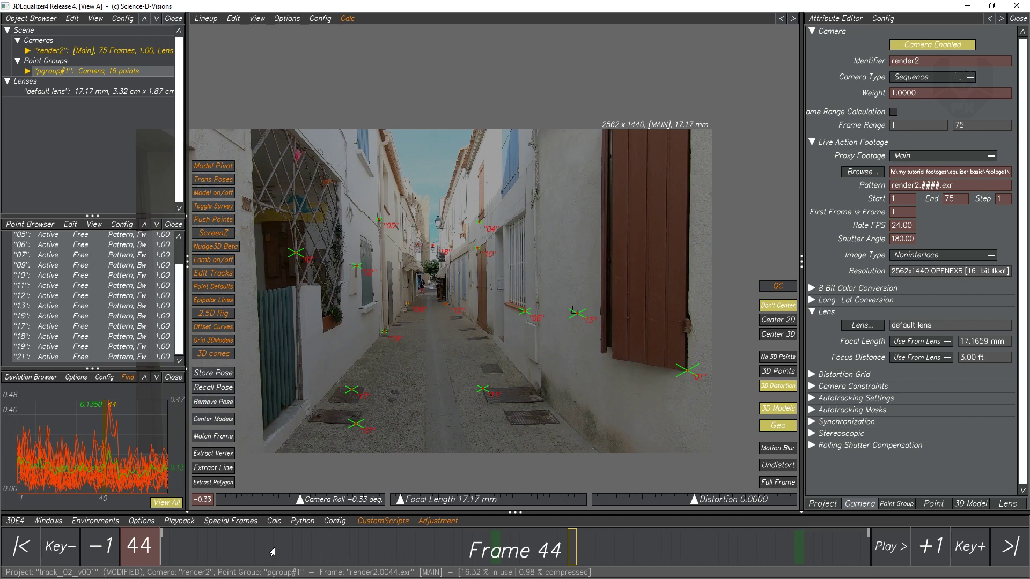
left_click_drag(273, 551, 805, 539)
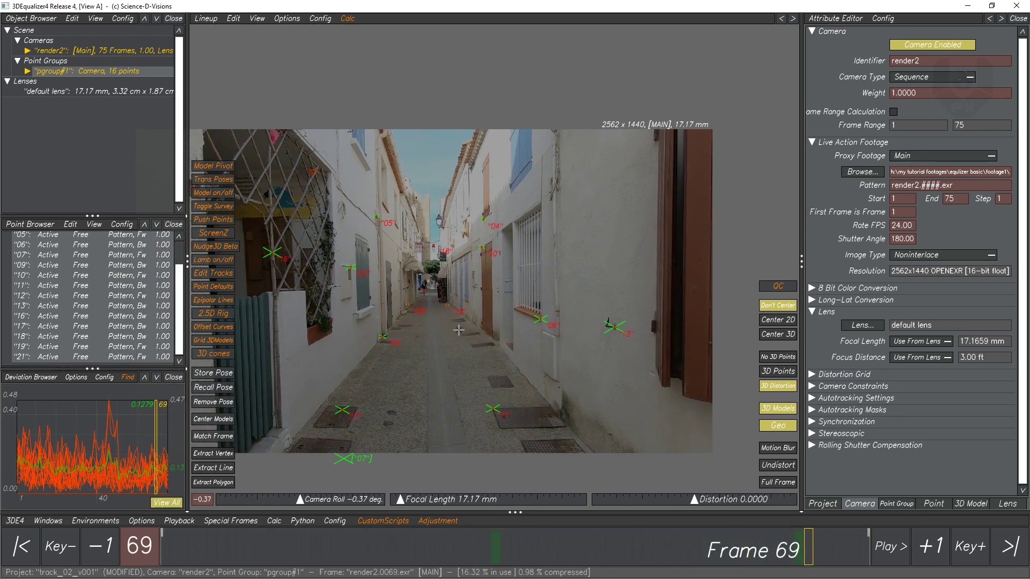
left_click_drag(735, 554, 316, 557)
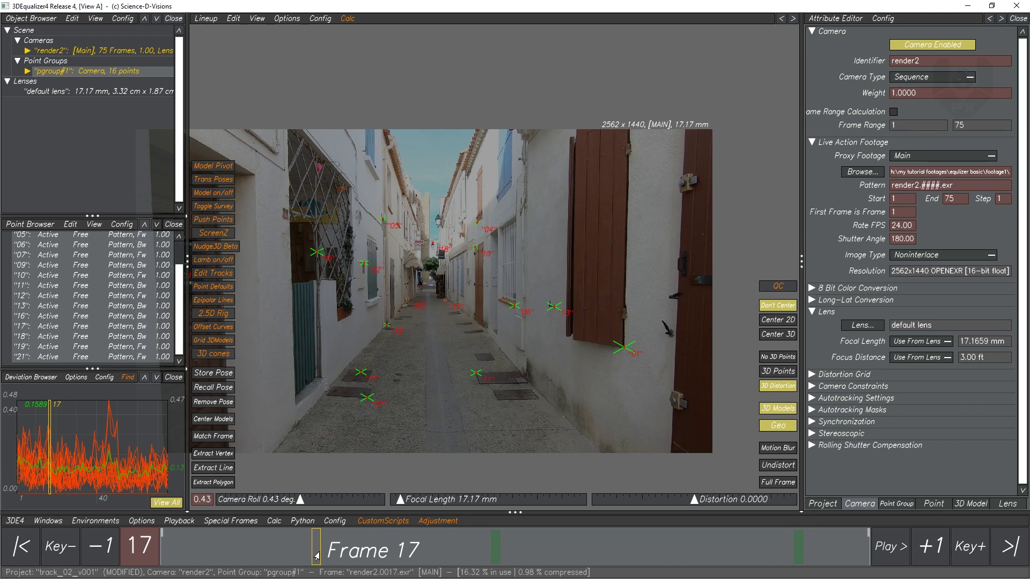
left_click_drag(316, 557, 149, 548)
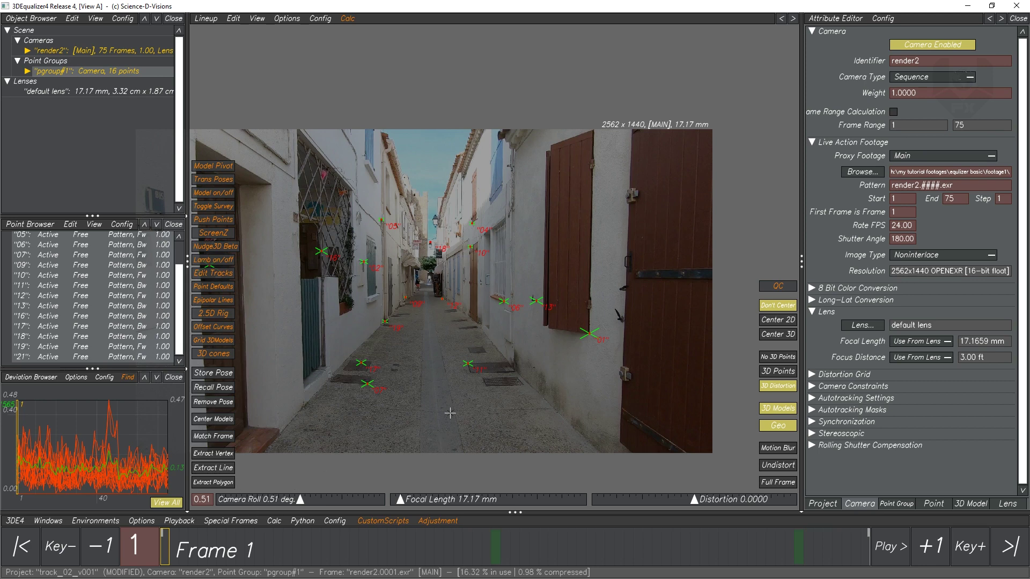
key("Right")
key("Right")
key("Right")
key("Right")
key("Right")
key("Right")
key("Right")
key("Right")
key("Right")
key("Right")
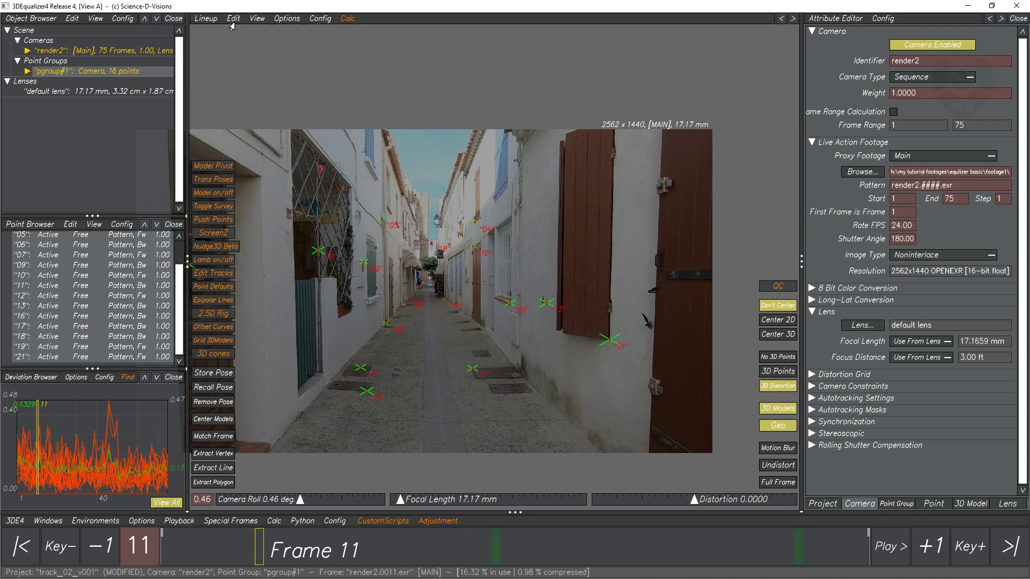
Step: Switch the viewport to Overview Controls and enlarge the Point Browser so its whole point list fits
left_click(199, 20)
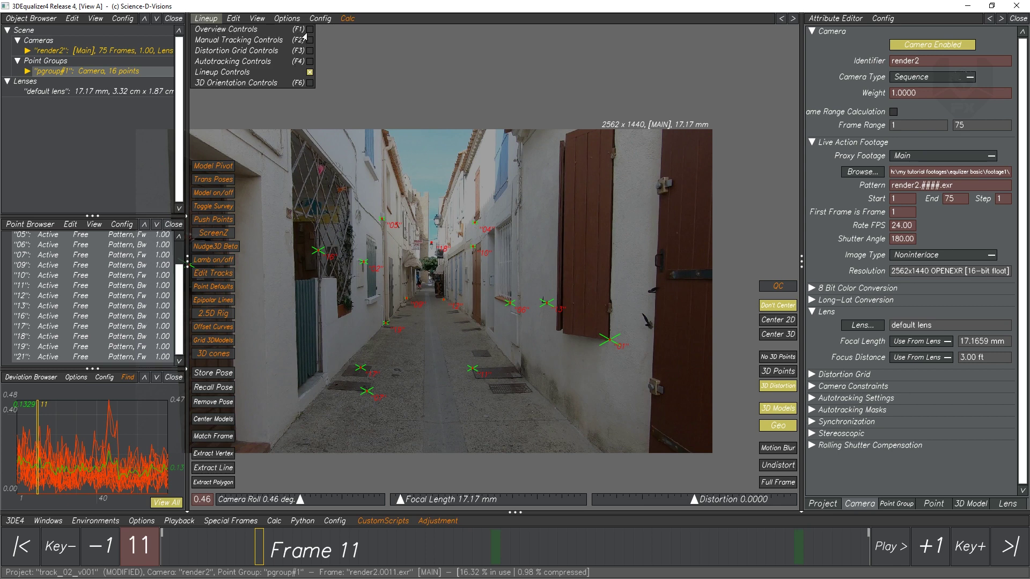
left_click(214, 30)
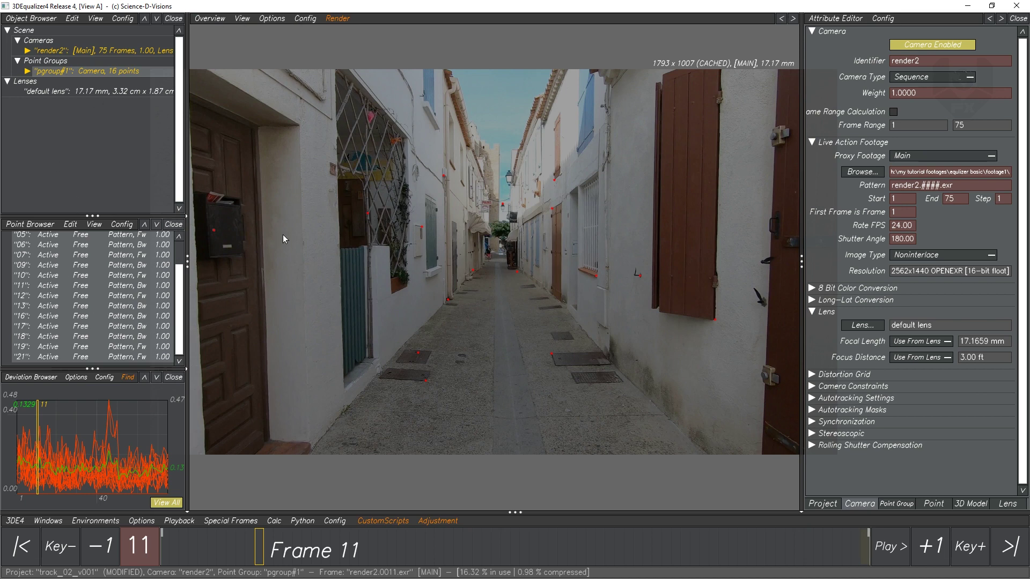
left_click_drag(189, 291, 249, 292)
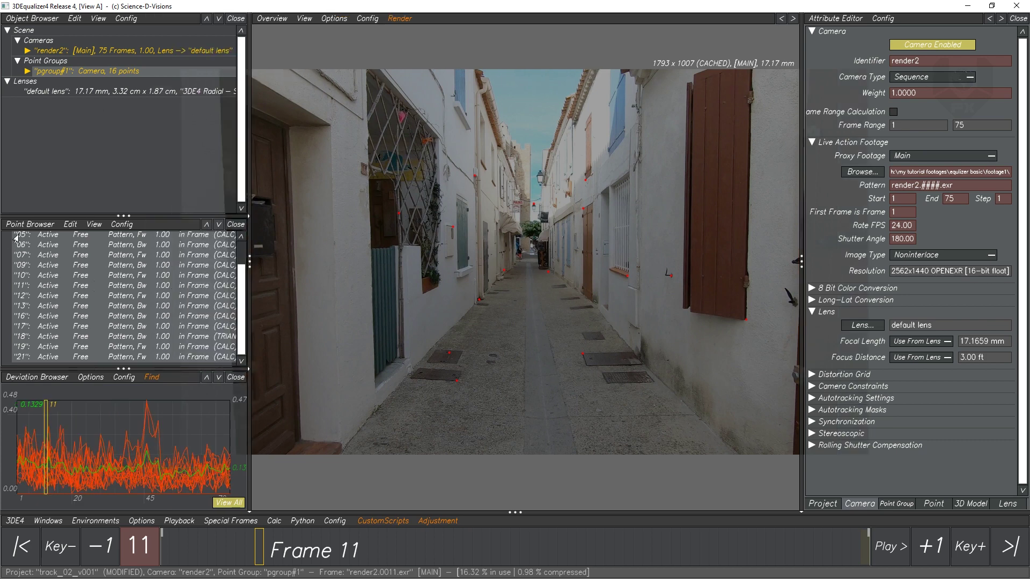
left_click_drag(123, 216, 123, 107)
Step: Select all tracking points from 01 to 21 and hide them from the display area
left_click(129, 280)
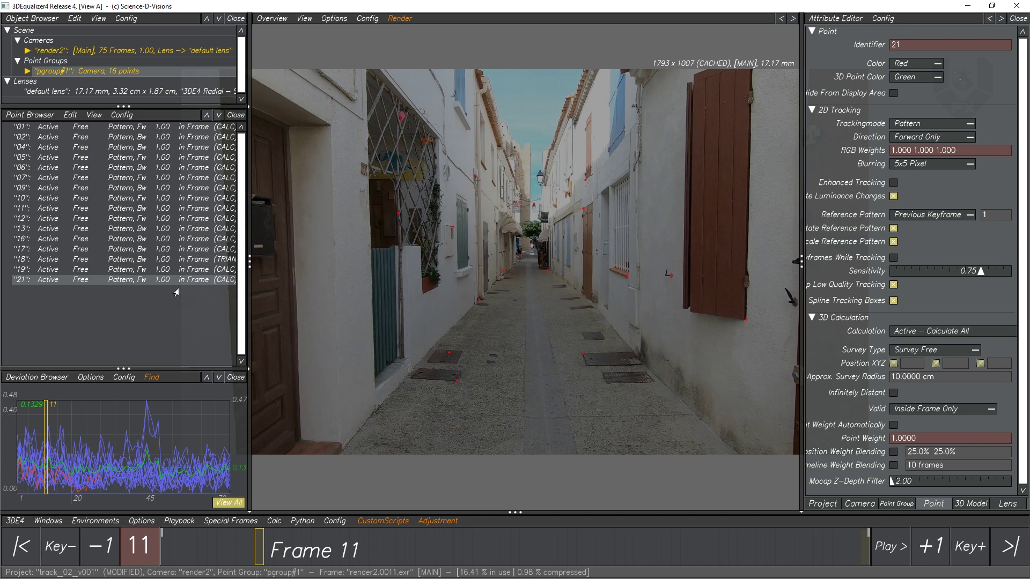
left_click(141, 130, "shift")
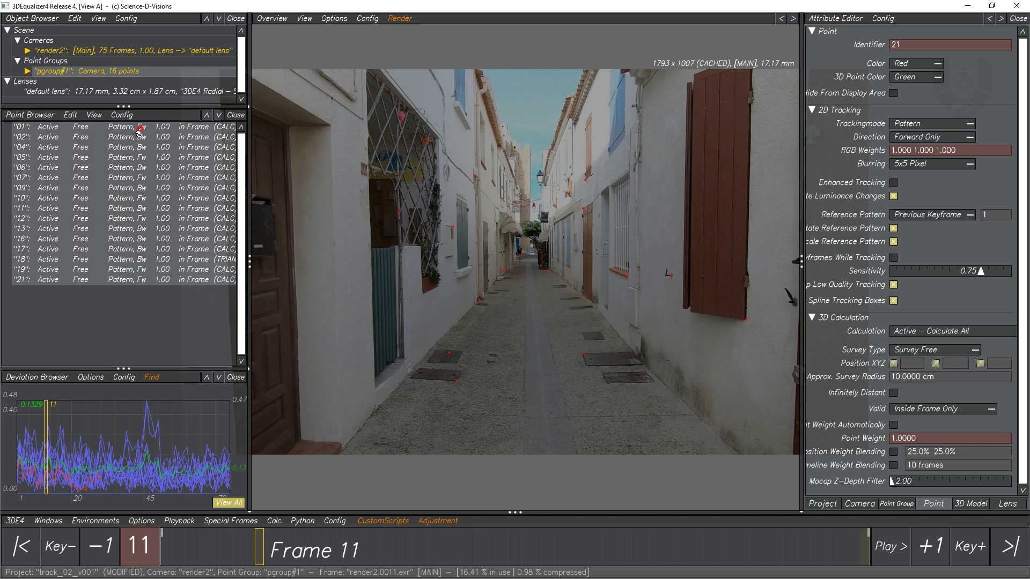
left_click(139, 130)
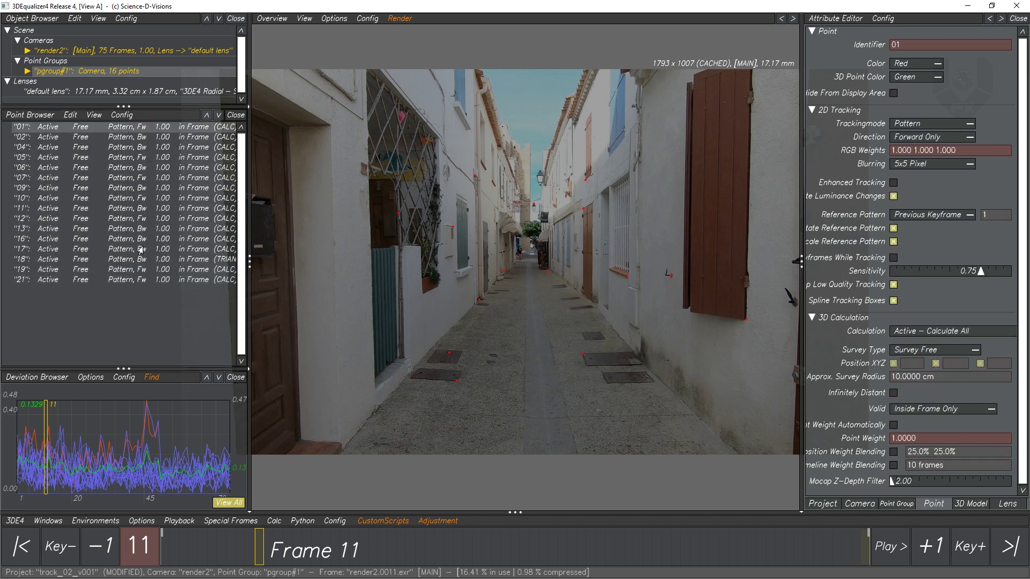
left_click(141, 282, "shift")
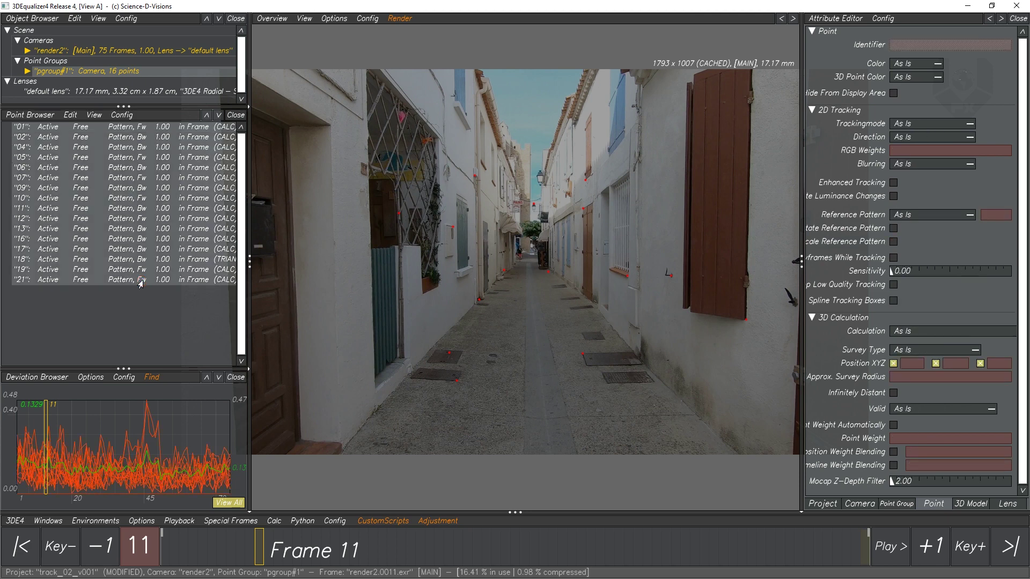
right_click(124, 184)
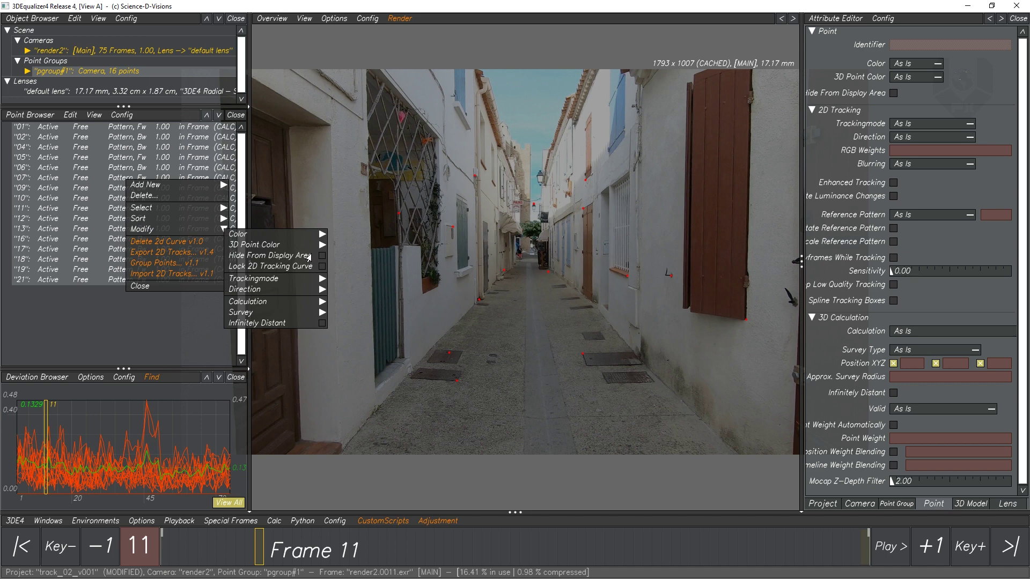
left_click(304, 19)
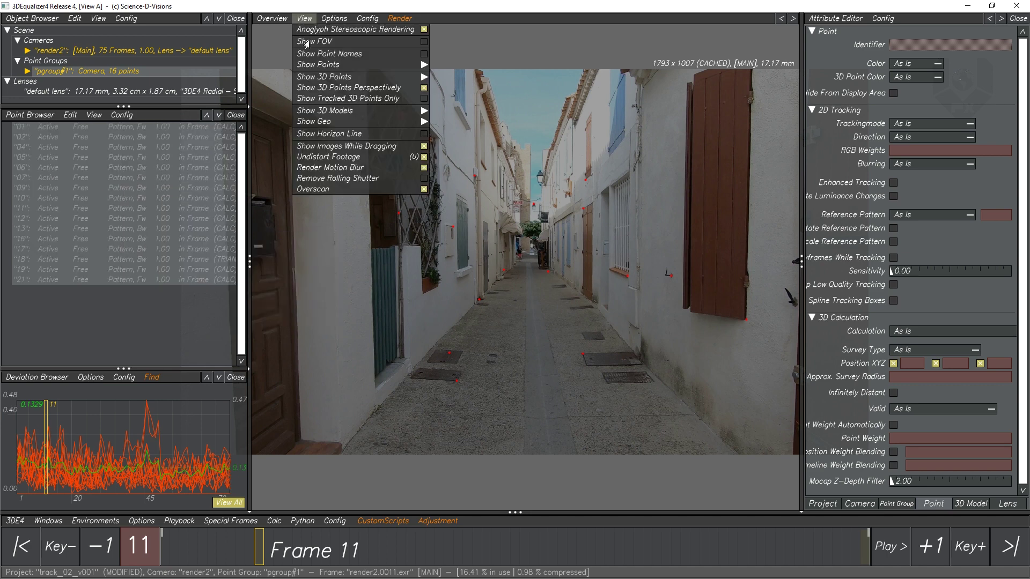
left_click(304, 20)
left_click(303, 20)
left_click(308, 23)
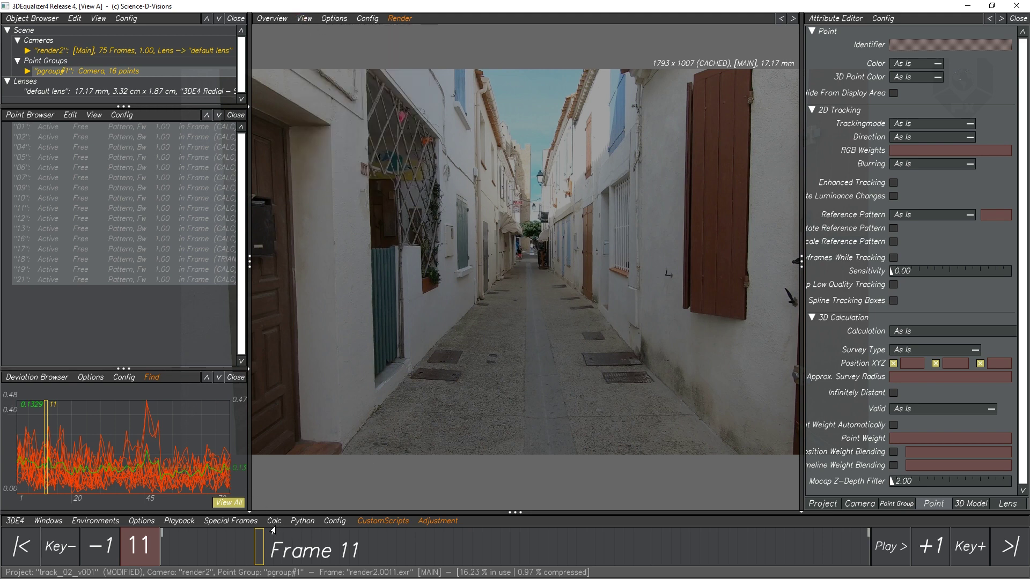
Step: Set up Save out Rendered Frames with the output file render01.####.jpg in the undistorted_plate folder
left_click(400, 20)
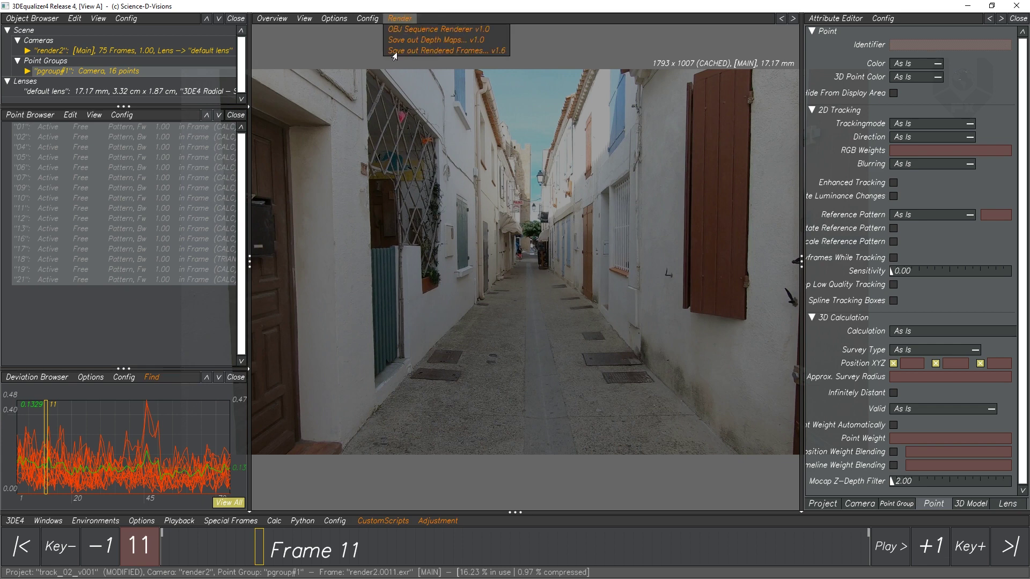
left_click(464, 51)
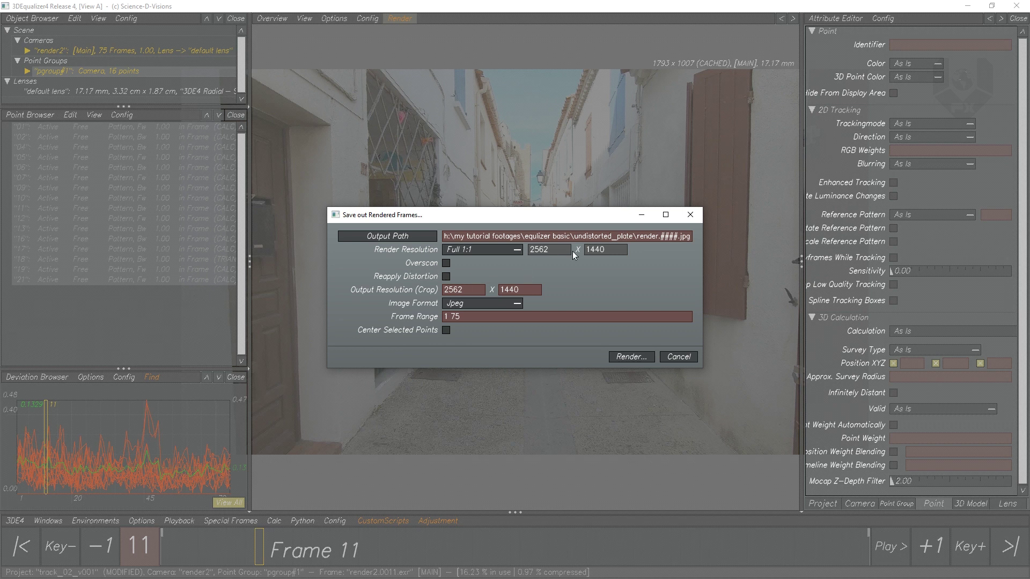
left_click(385, 236)
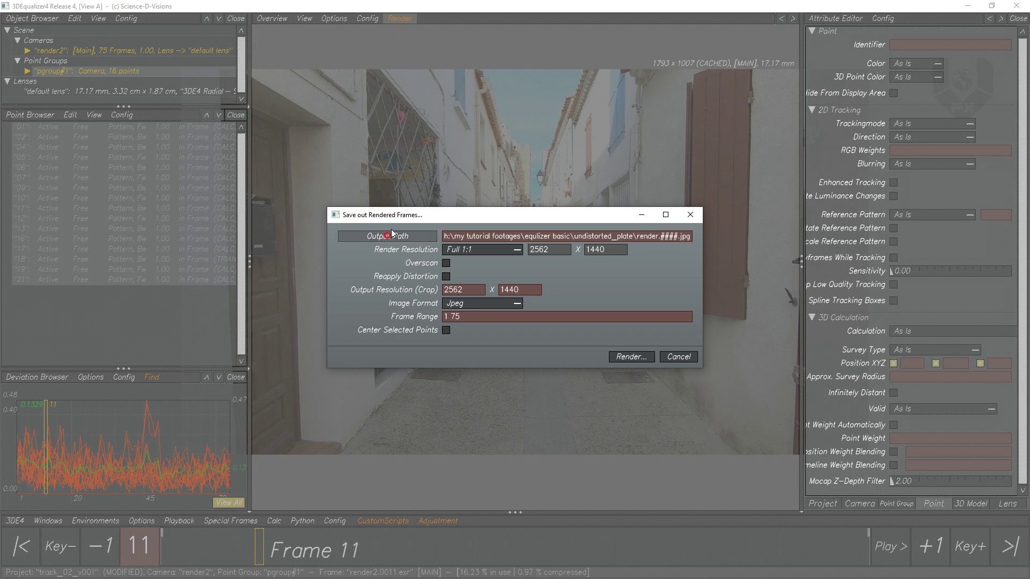
left_click(204, 296)
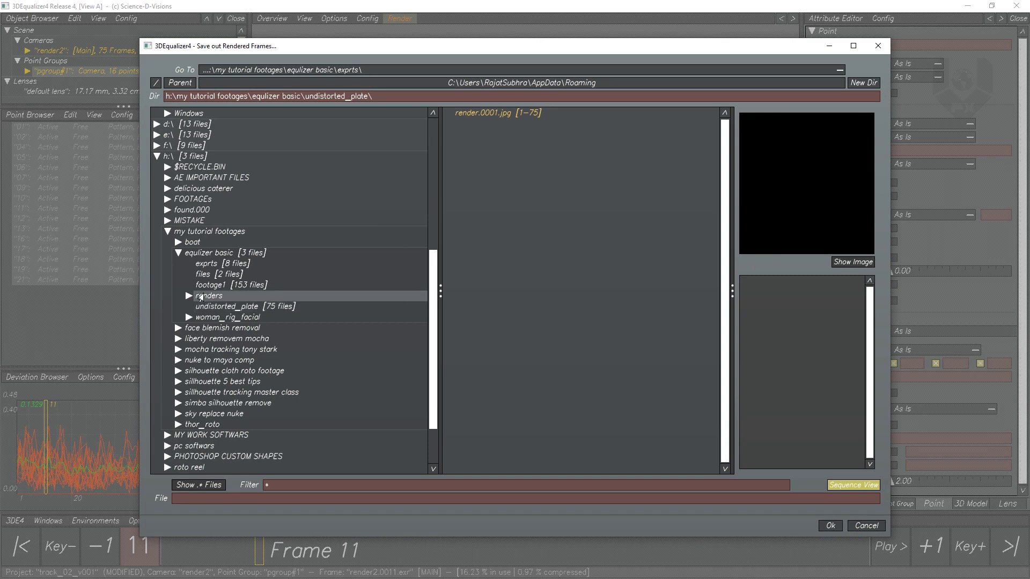
left_click(213, 306)
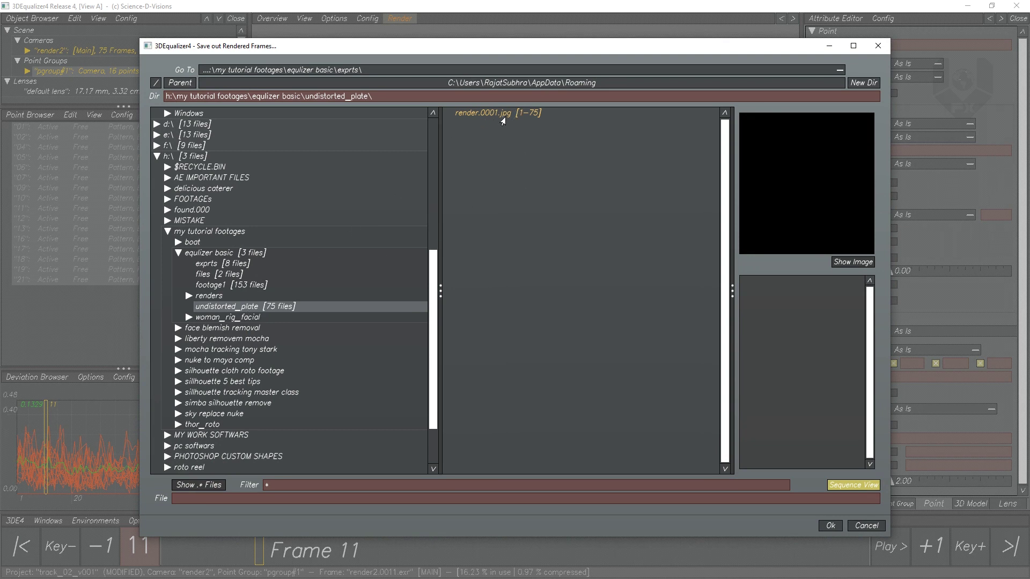
left_click(189, 502)
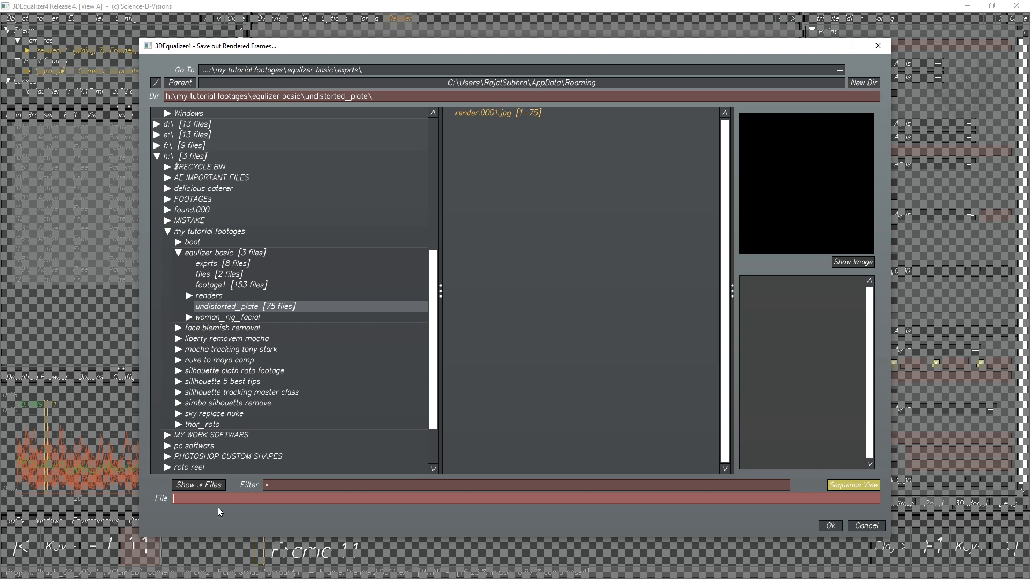
type("ren")
type("jpg")
left_click(830, 525)
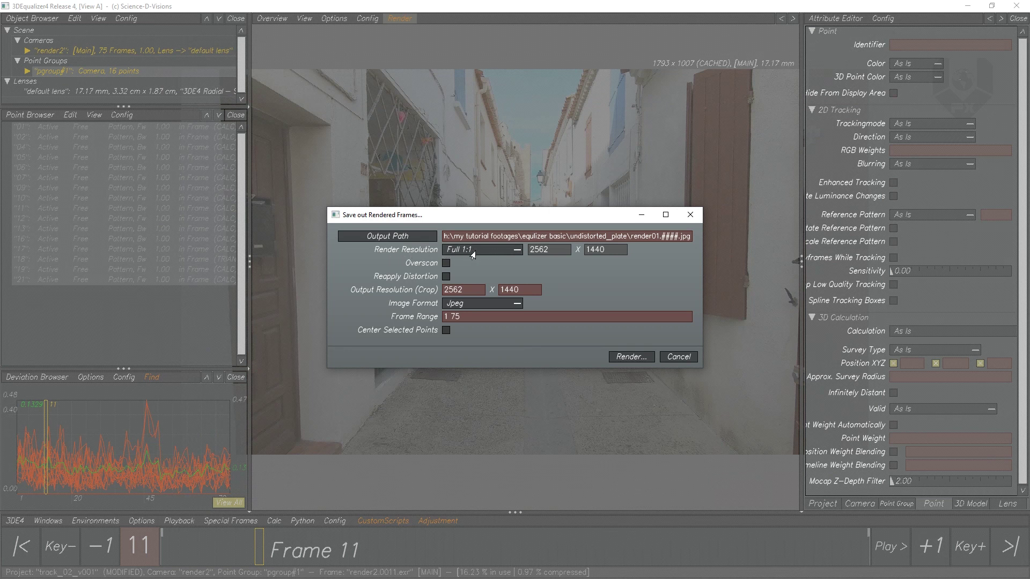
Step: Render frames 1 to 75 of the plate as JPEG at Full 1:1 resolution
left_click(493, 253)
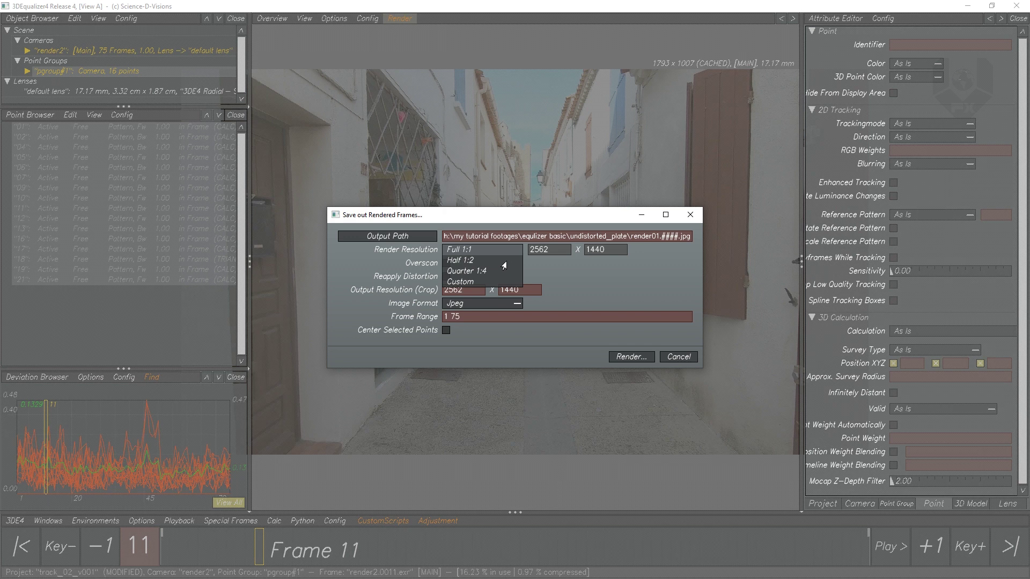
left_click(561, 265)
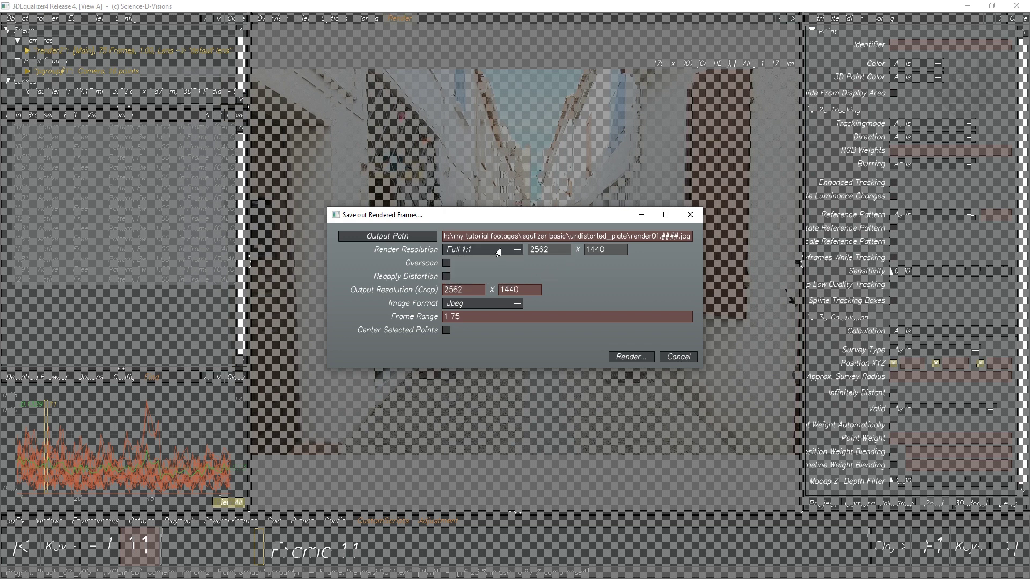
left_click(446, 264)
left_click(445, 278)
left_click(446, 264)
left_click(446, 277)
left_click(626, 358)
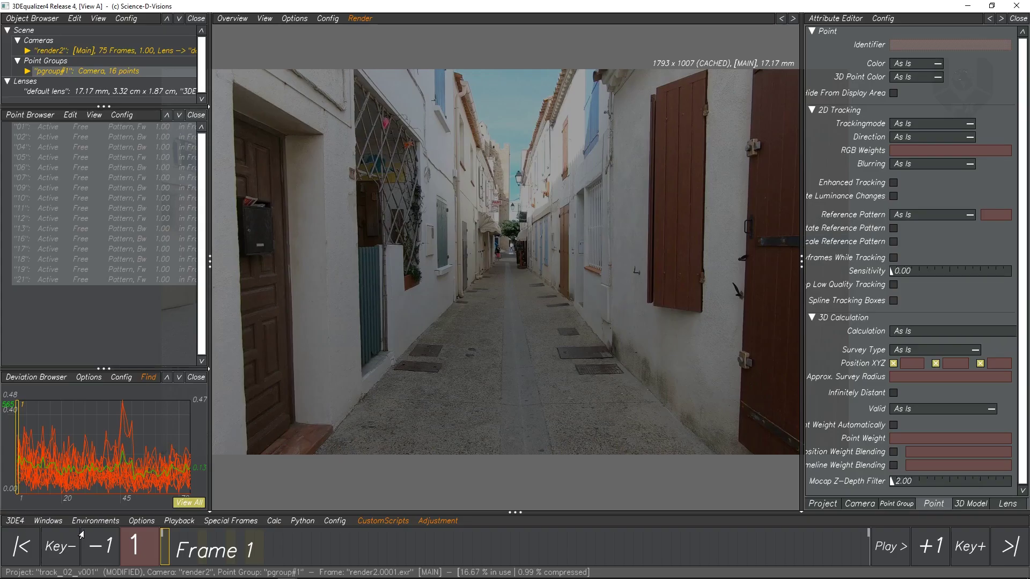
Step: Export the project as a Maya MEL script named track_002_v002.mel in the exprts folder, with start frame 1
left_click(15, 523)
mouse_move(32, 435)
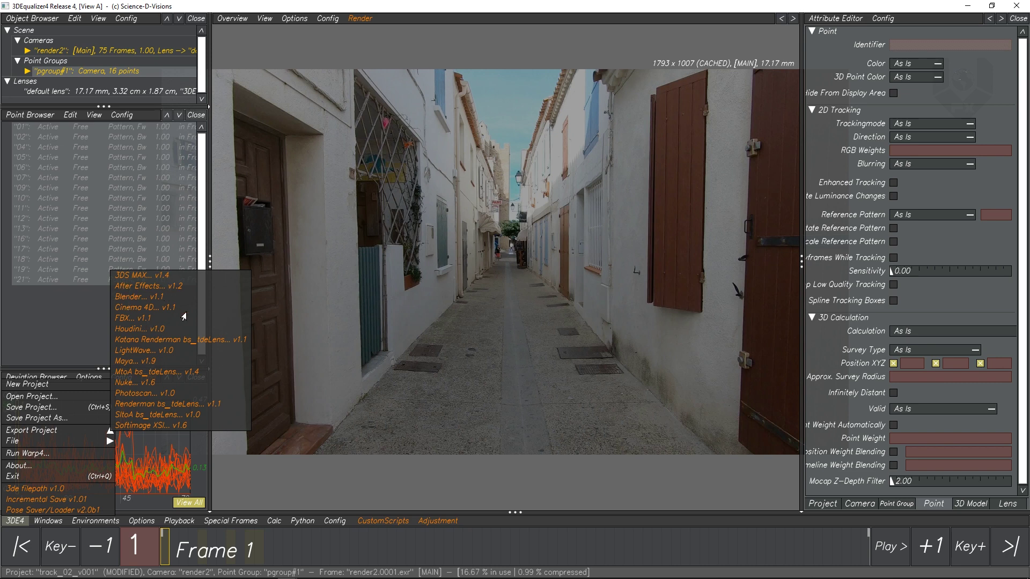
left_click(134, 363)
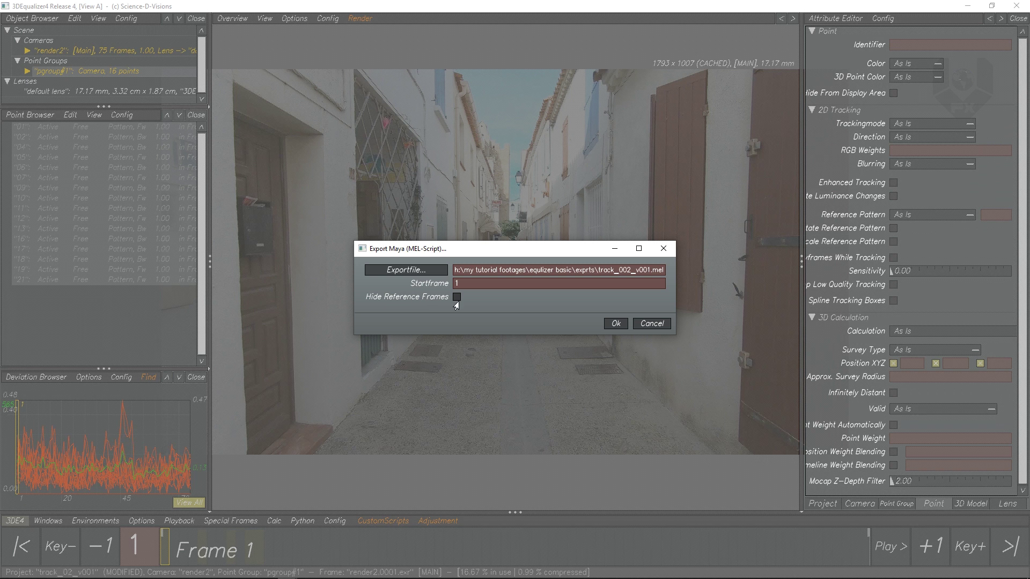
left_click(406, 270)
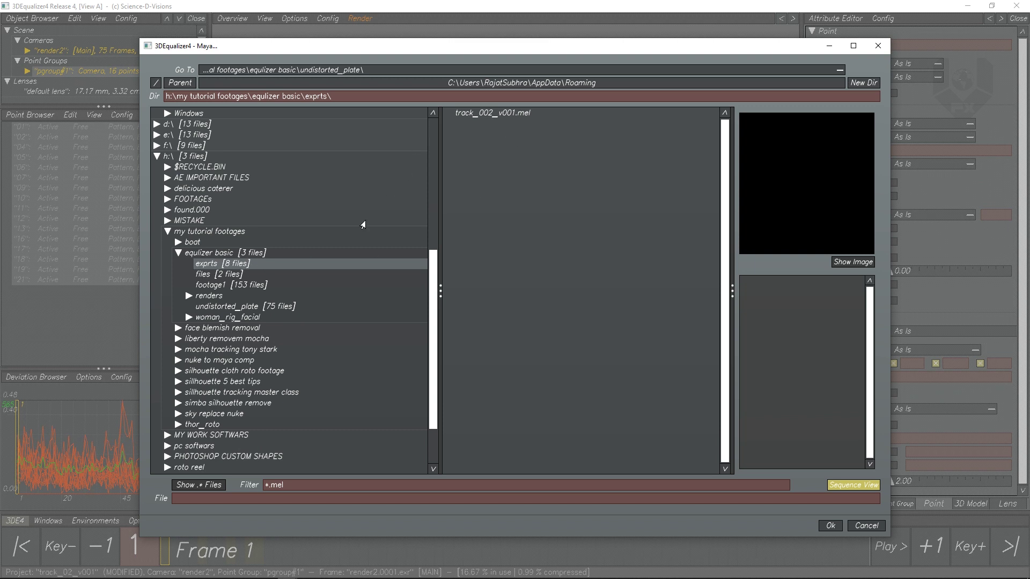
left_click(265, 502)
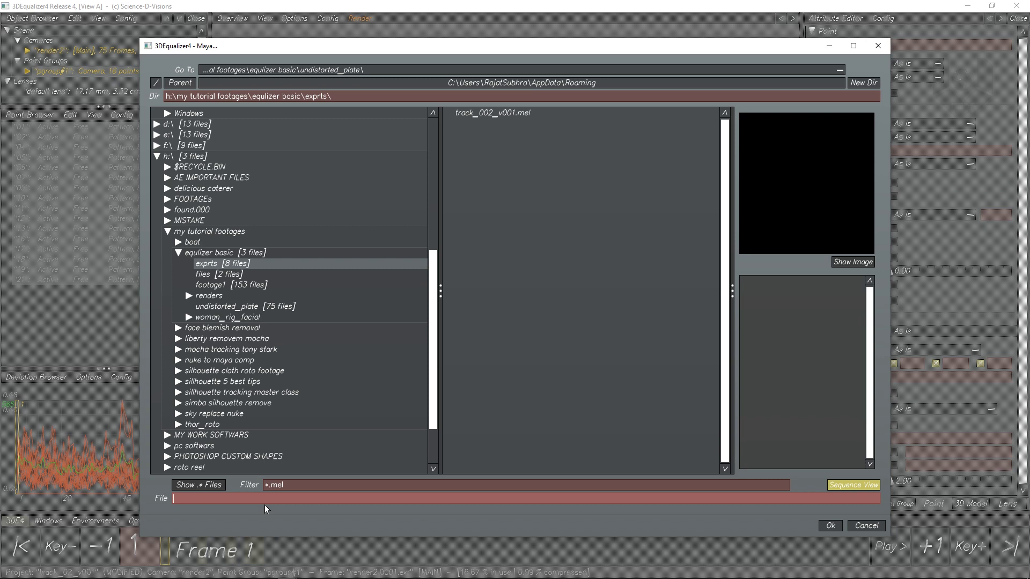
type("track_002_v002.mel")
key("Return")
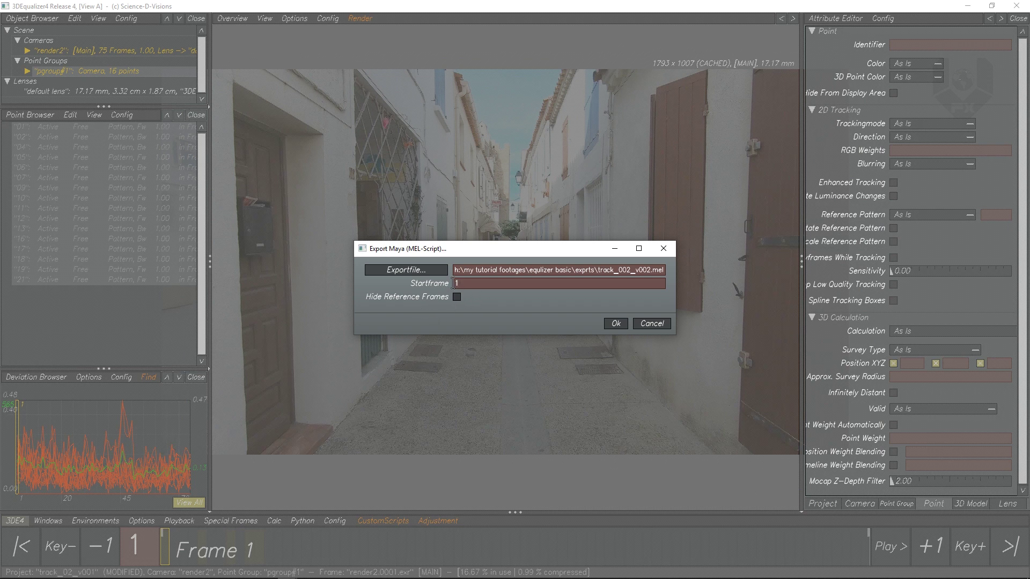
left_click(615, 324)
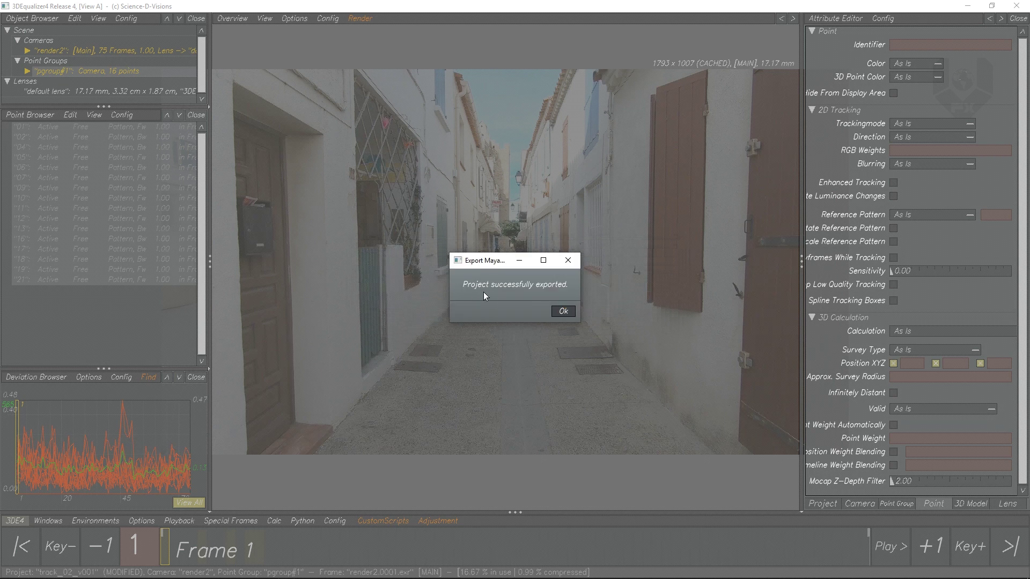
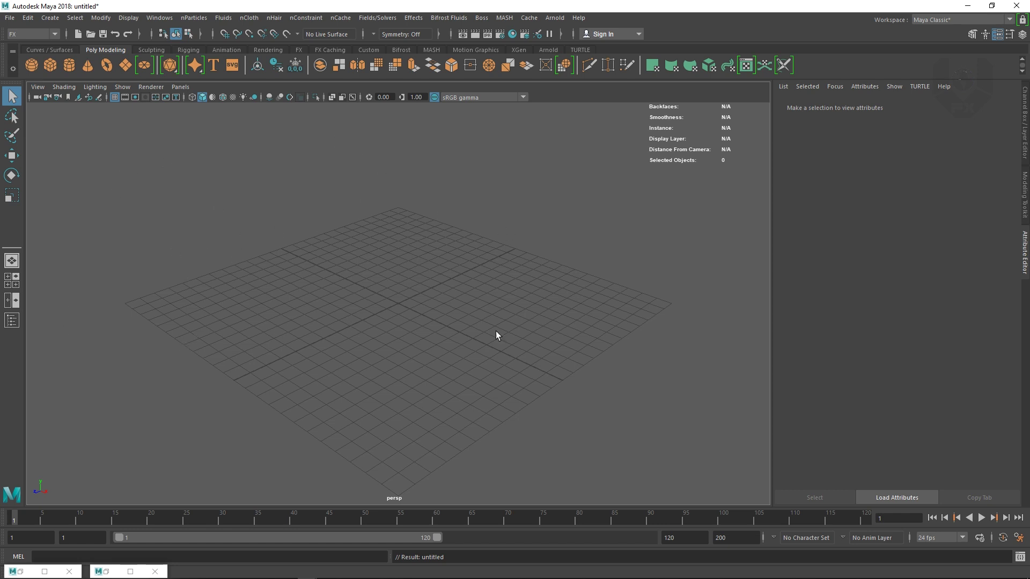
Step: Import the MEL script track_002_v002.mel from the exprts folder into the empty scene
left_click(9, 18)
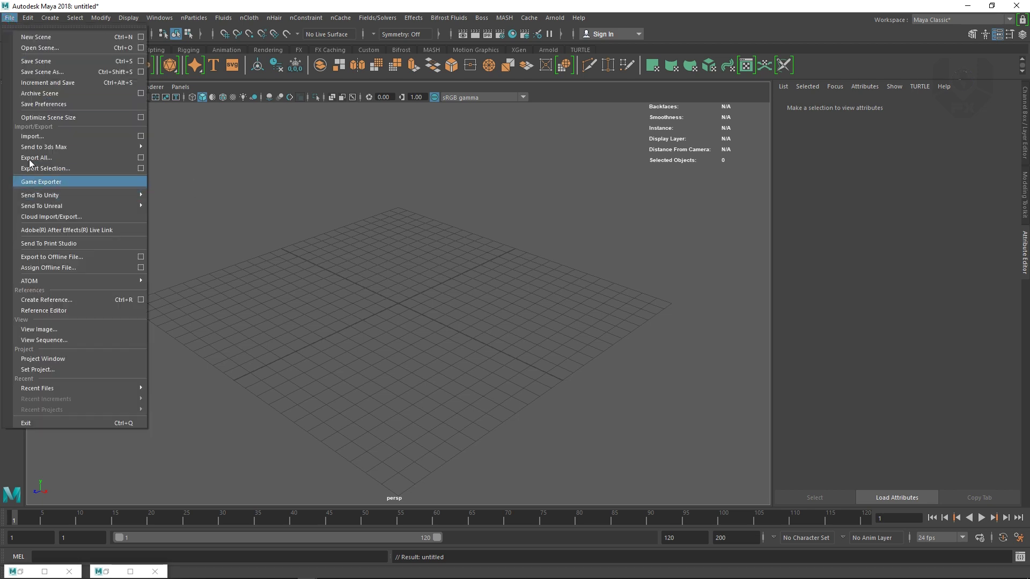
left_click(32, 136)
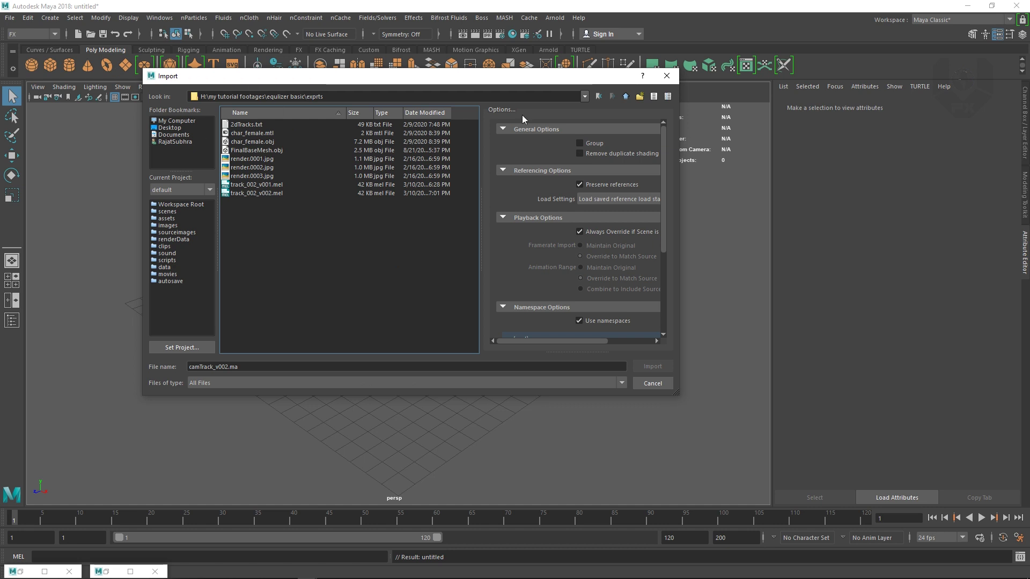
left_click(249, 194)
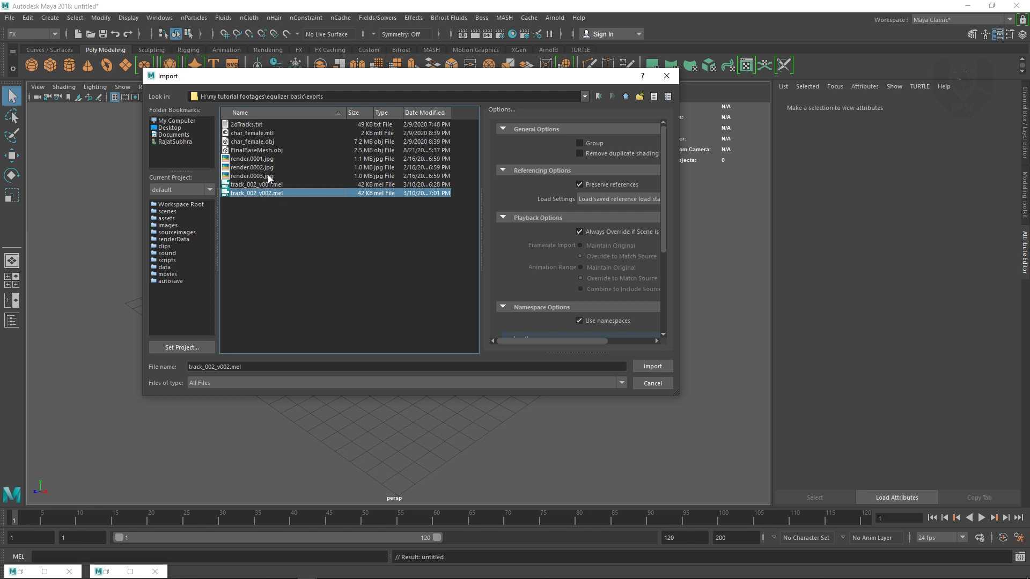
left_click(657, 368)
left_click_drag(657, 368, 165, 81, "alt")
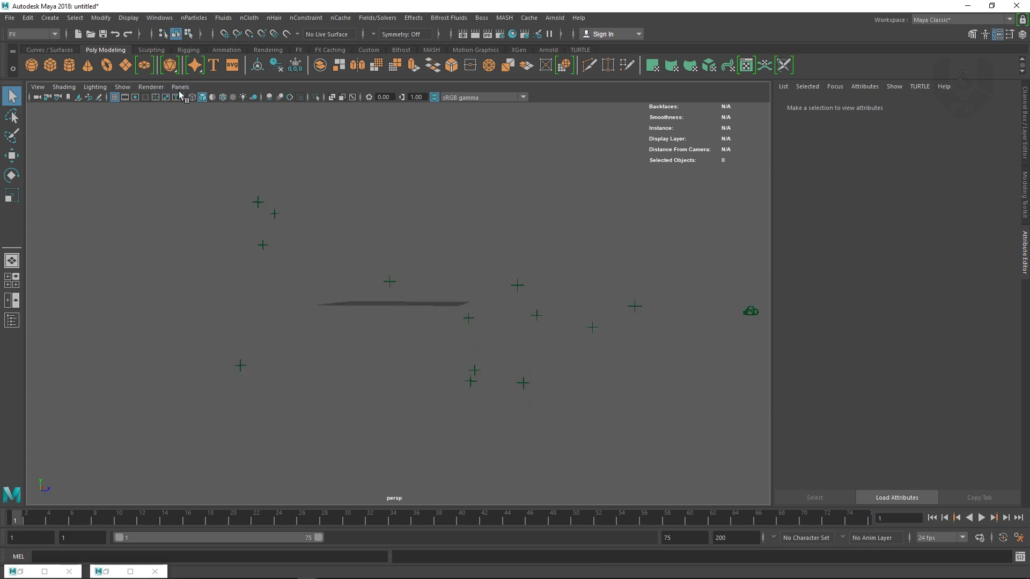
Step: Switch the viewport to look through the imported camera render2_1_1
left_click(181, 87)
mouse_move(252, 97)
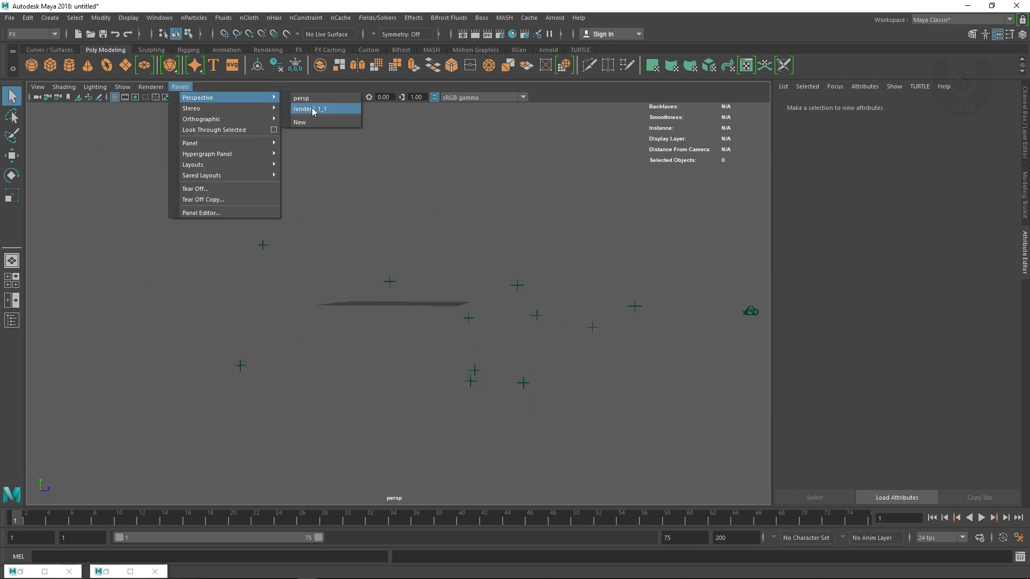
left_click(312, 110)
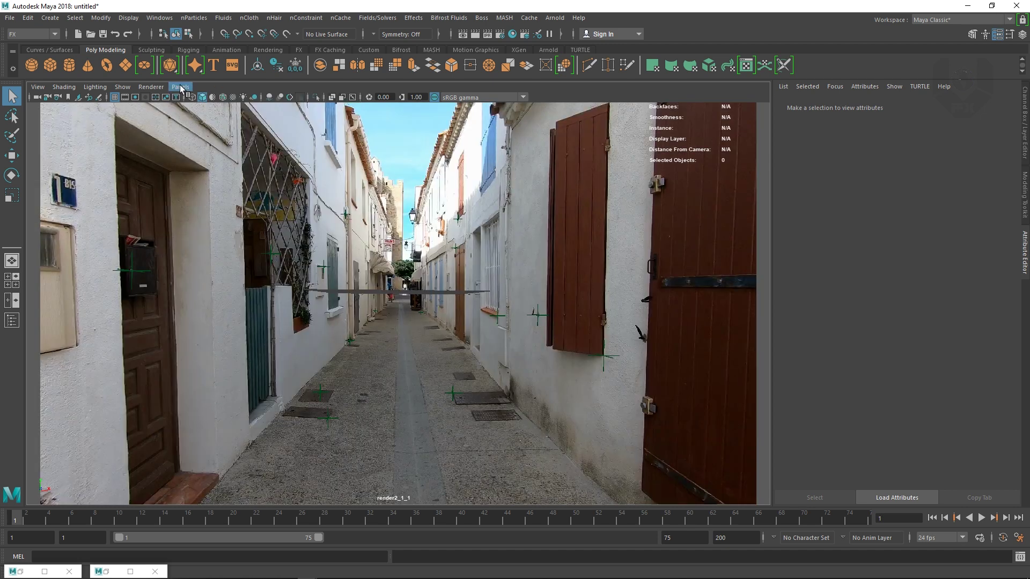
left_click(180, 87)
mouse_move(217, 97)
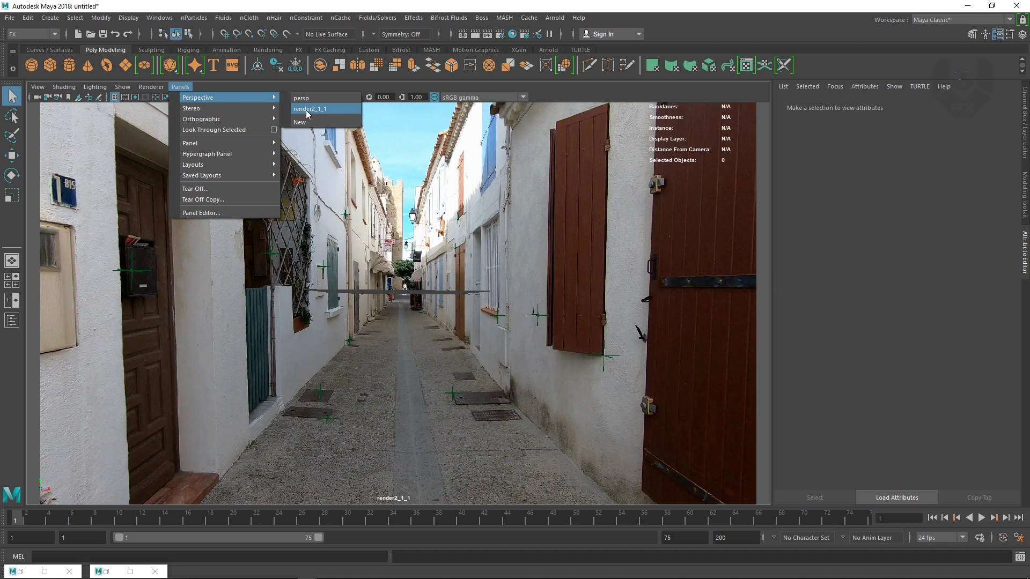
left_click(308, 110)
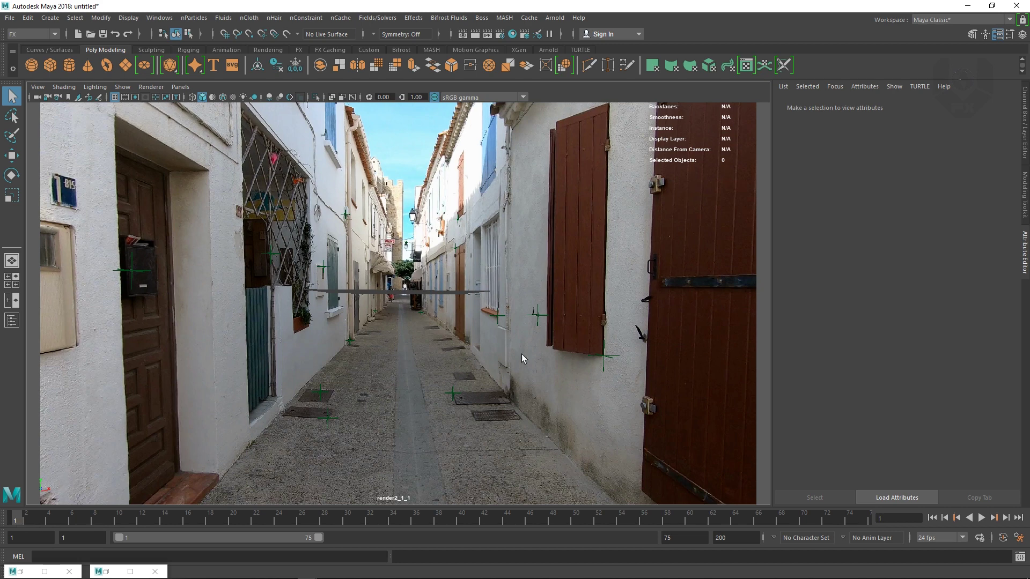
Step: Play the timeline through the tracked camera, select that camera, and replay the range to check the locators against the plate
left_click(94, 520)
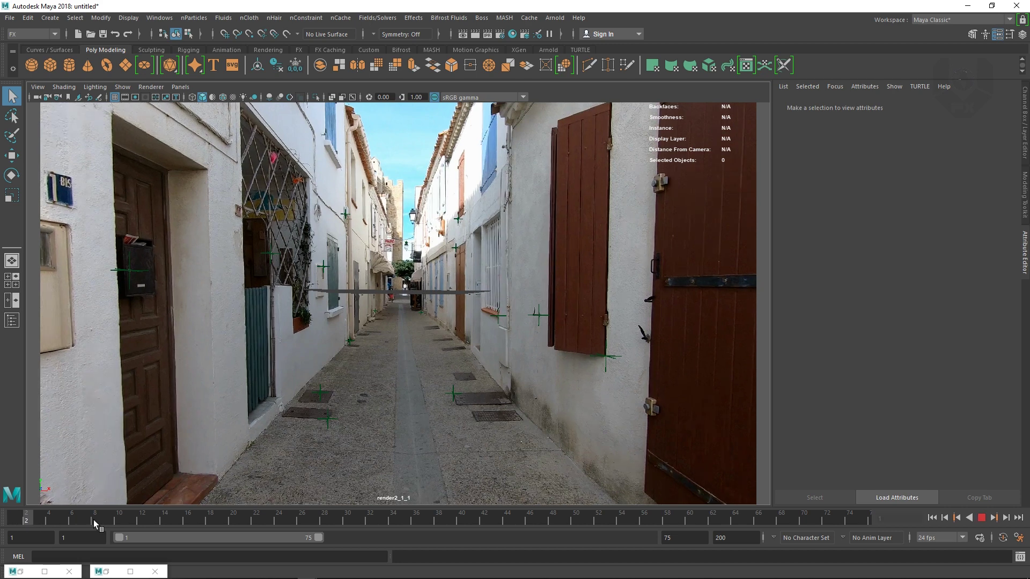
key("alt+v")
left_click(93, 520)
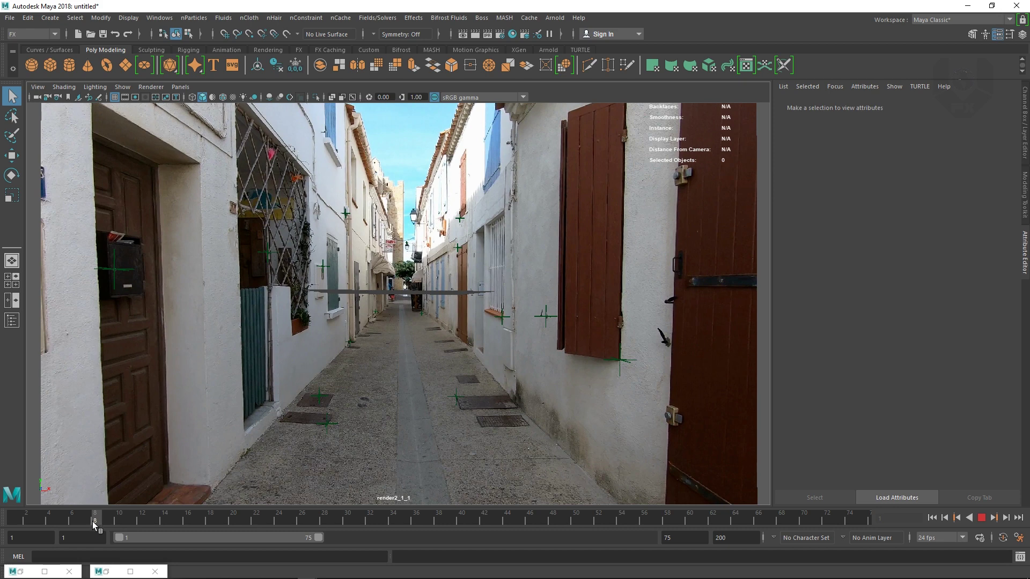
left_click(14, 521)
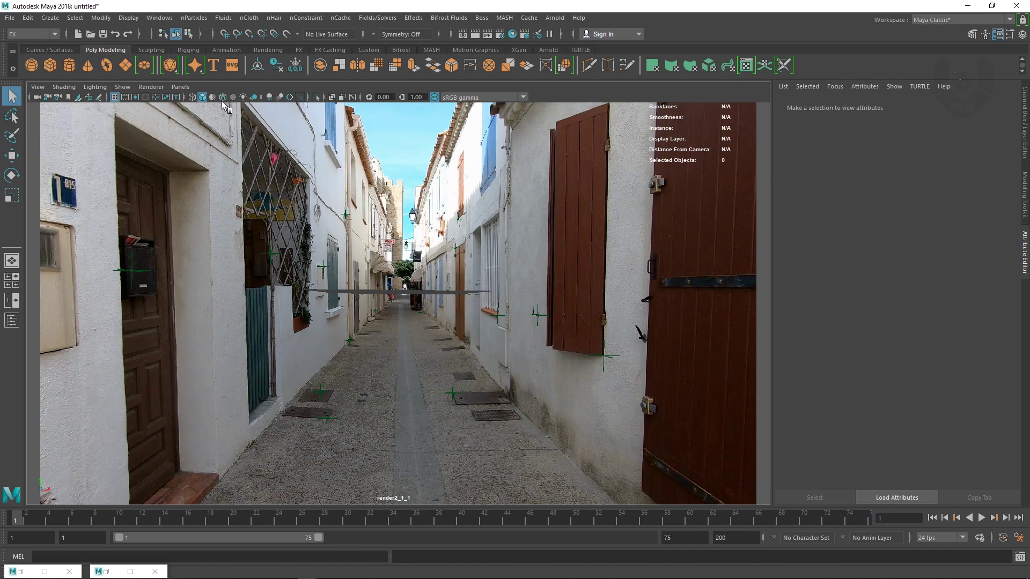
left_click(37, 98)
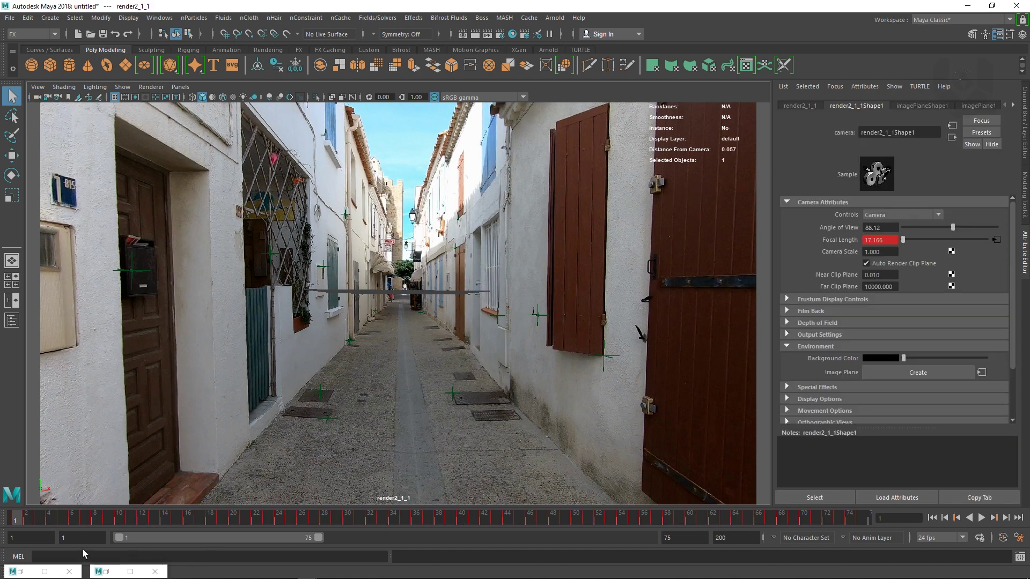
key("alt+v")
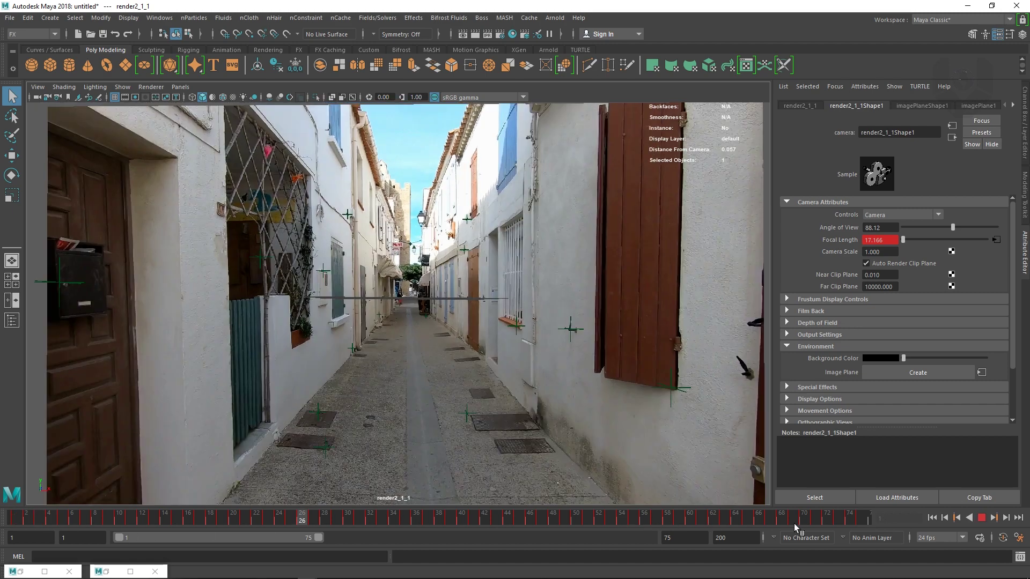
key("alt+v")
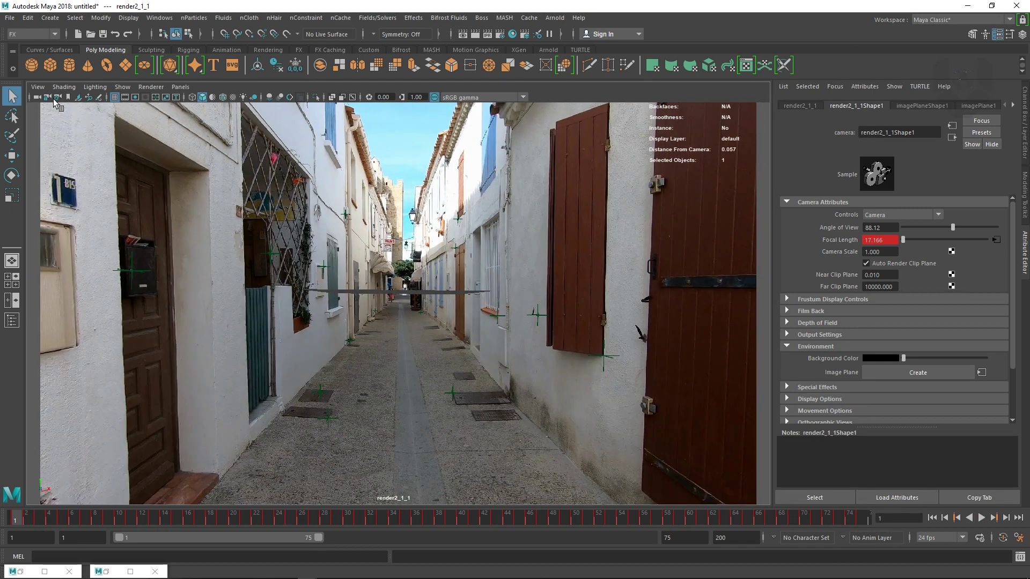
Step: Find the camera's existing image plane among the Hypershade cameras and delete it
left_click(58, 98)
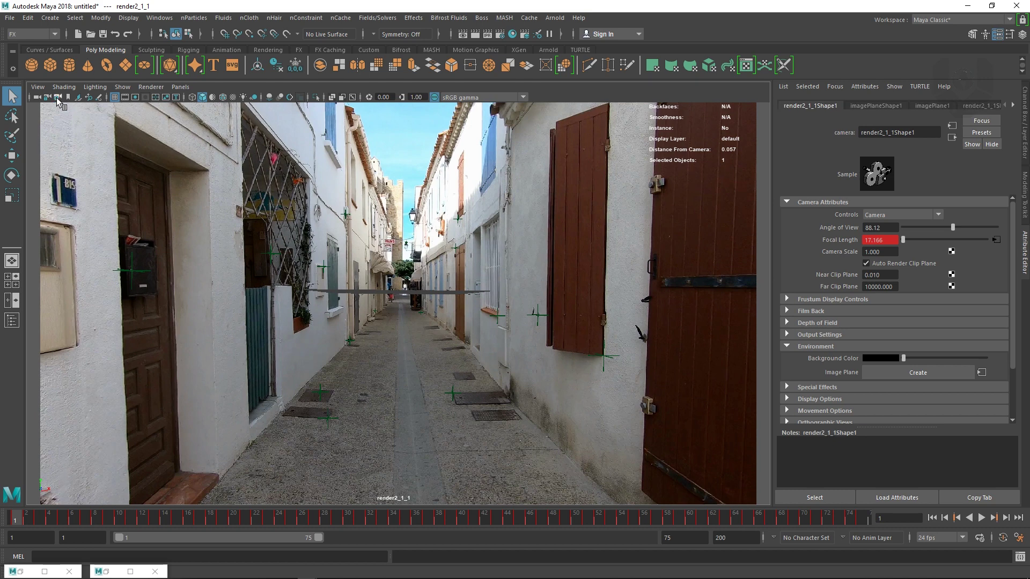
scroll(846, 299, "down", 3)
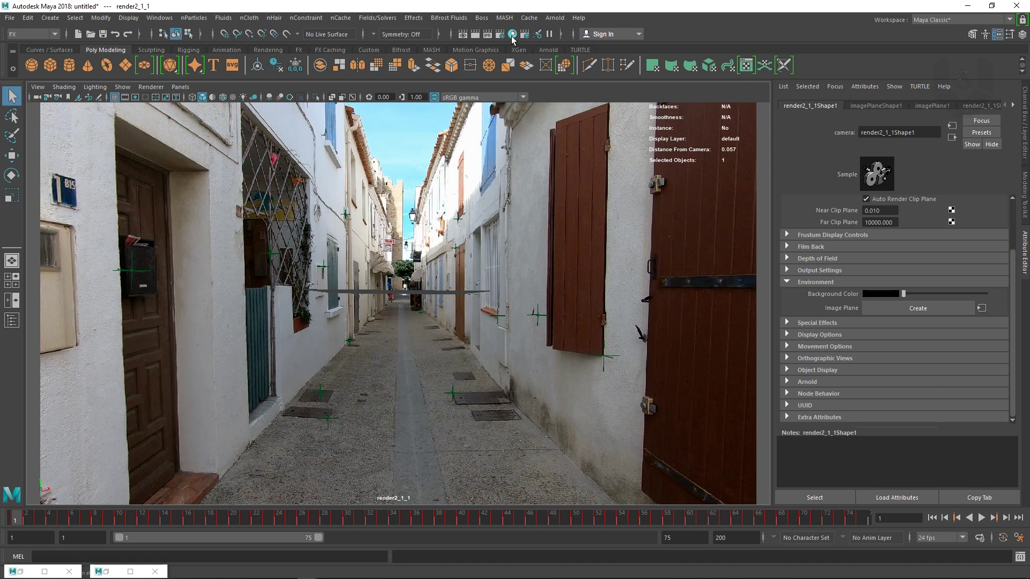
left_click(161, 18)
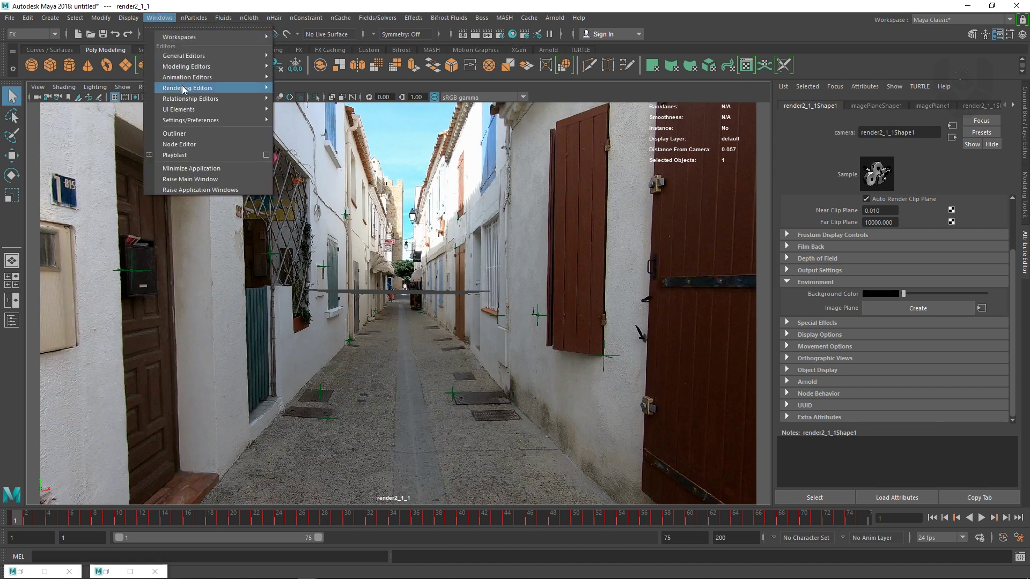
mouse_move(183, 89)
left_click(302, 118)
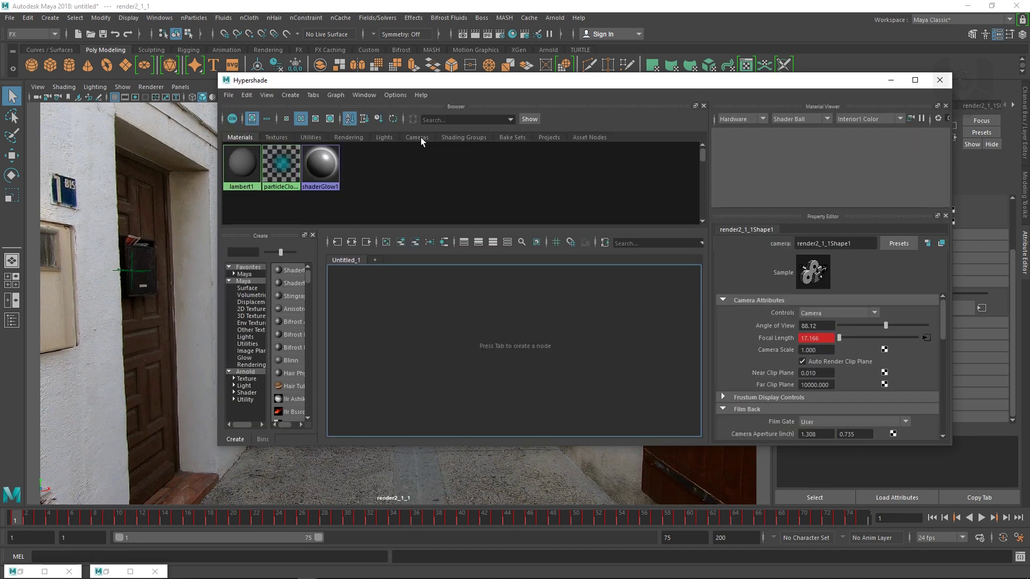
left_click(420, 137)
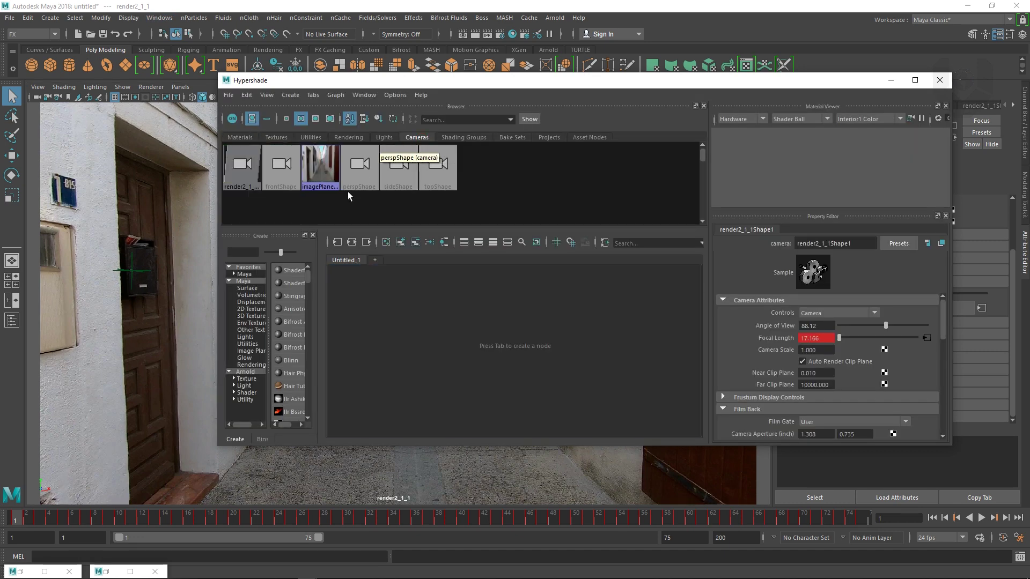
left_click(322, 172)
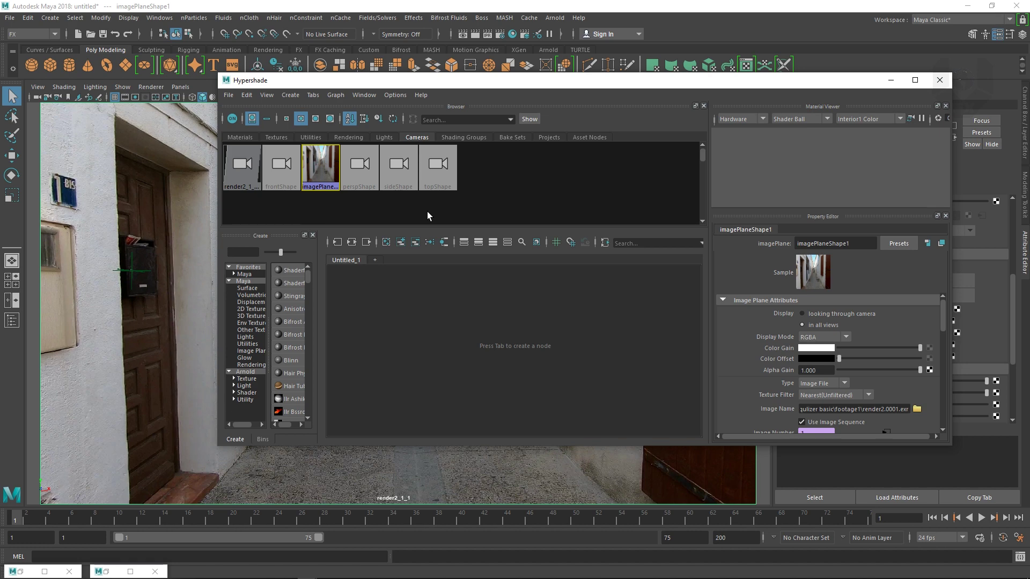
key("Delete")
left_click(35, 123)
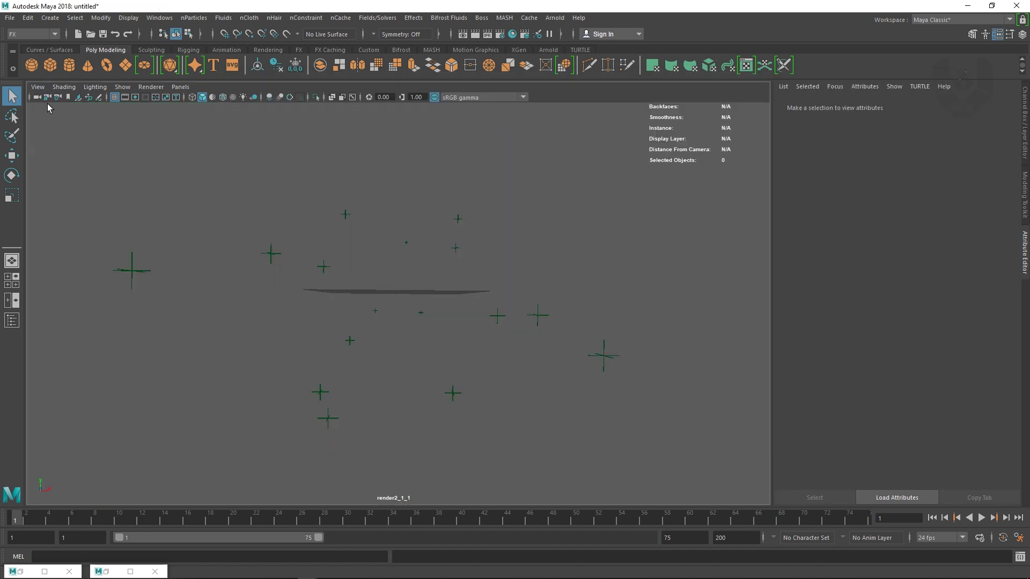
Step: Select the render2_1_1 camera and create a new image plane in its Environment attributes
left_click(36, 97)
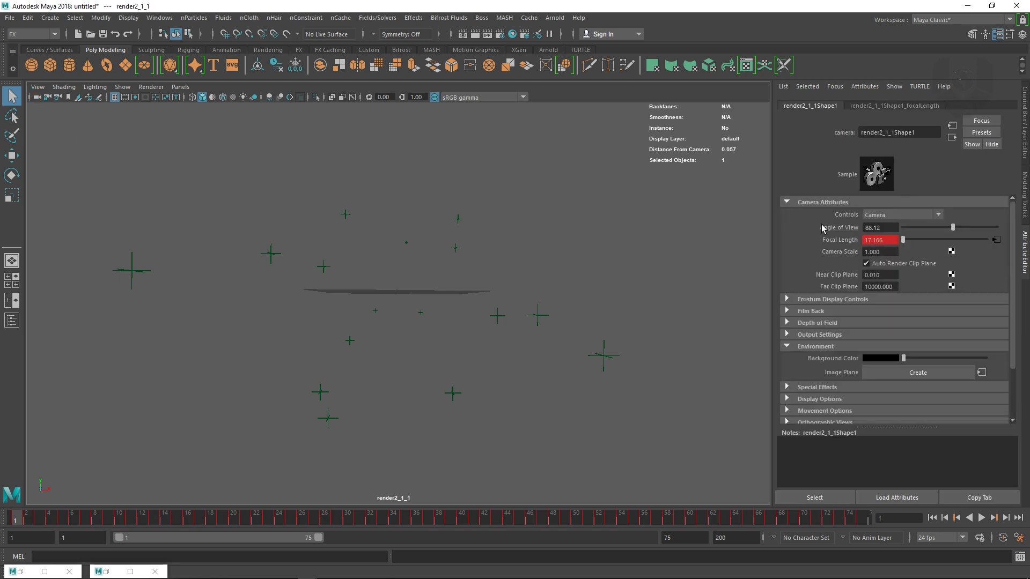
scroll(867, 295, "down", 3)
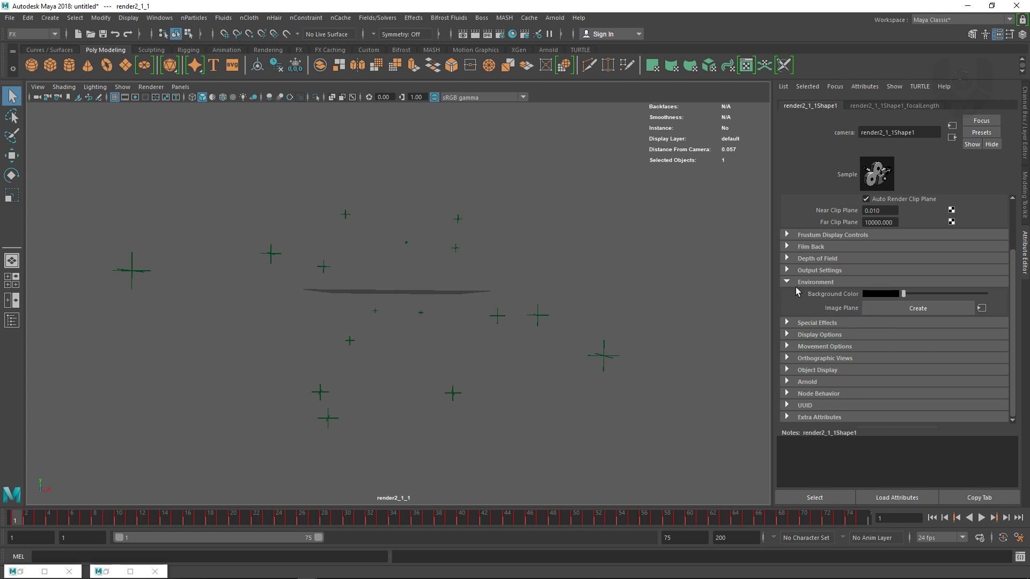
scroll(786, 282, "up", 1)
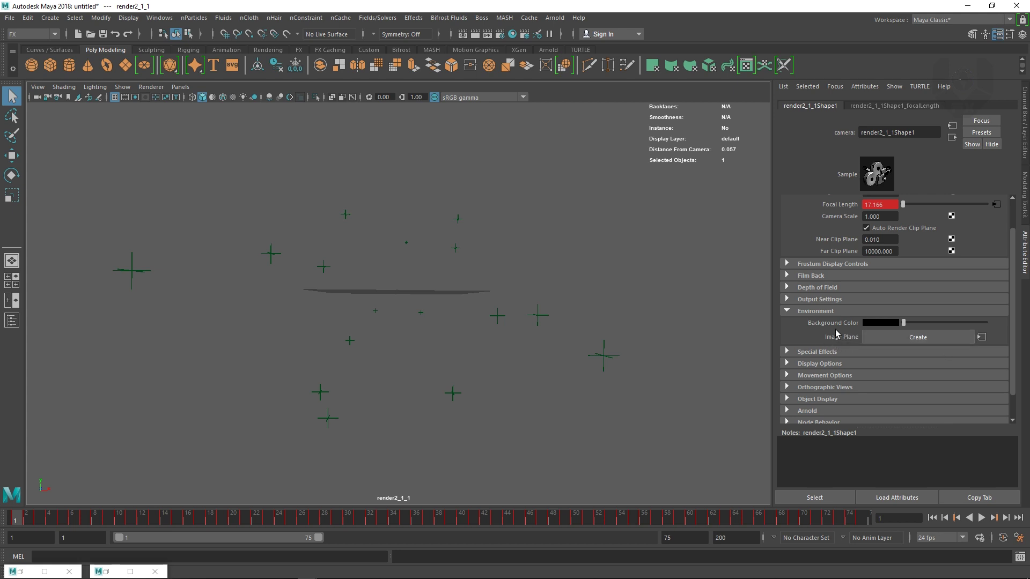
left_click(925, 340)
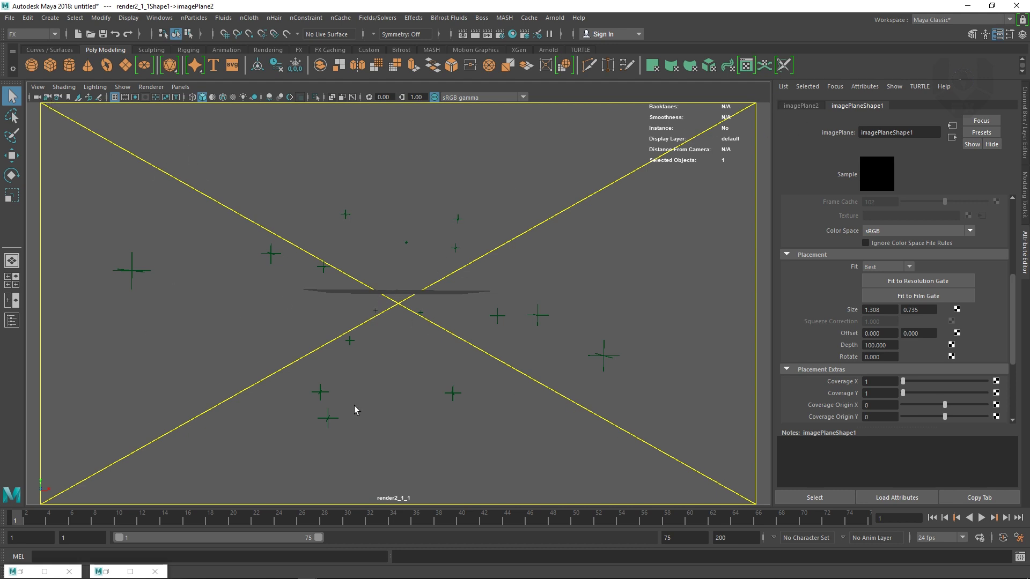
Step: Load render01.0001.jpg from the undistorted_plate folder into the image plane and enable Use Image Sequence
scroll(933, 274, "up", 5)
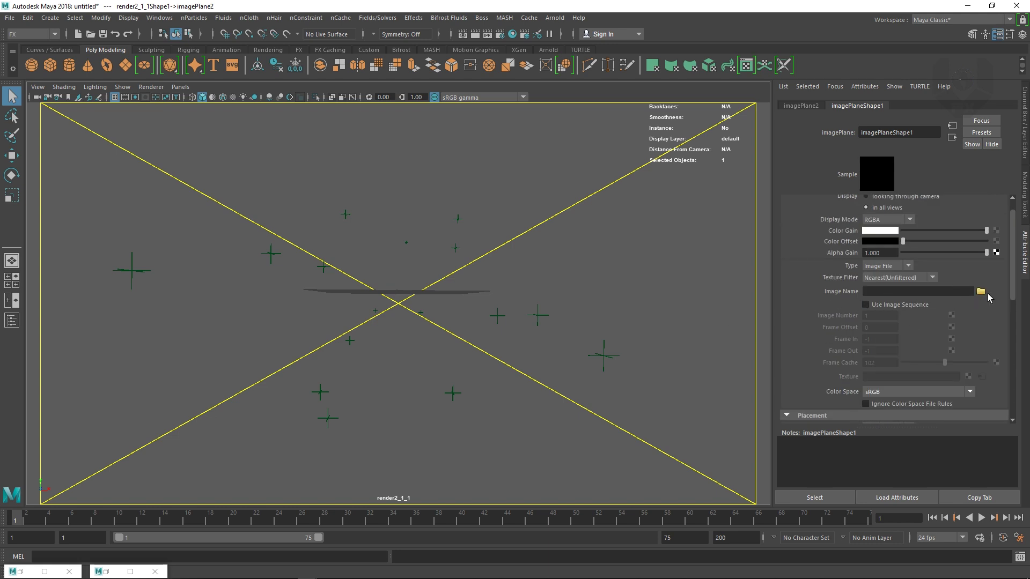
scroll(919, 293, "up", 1)
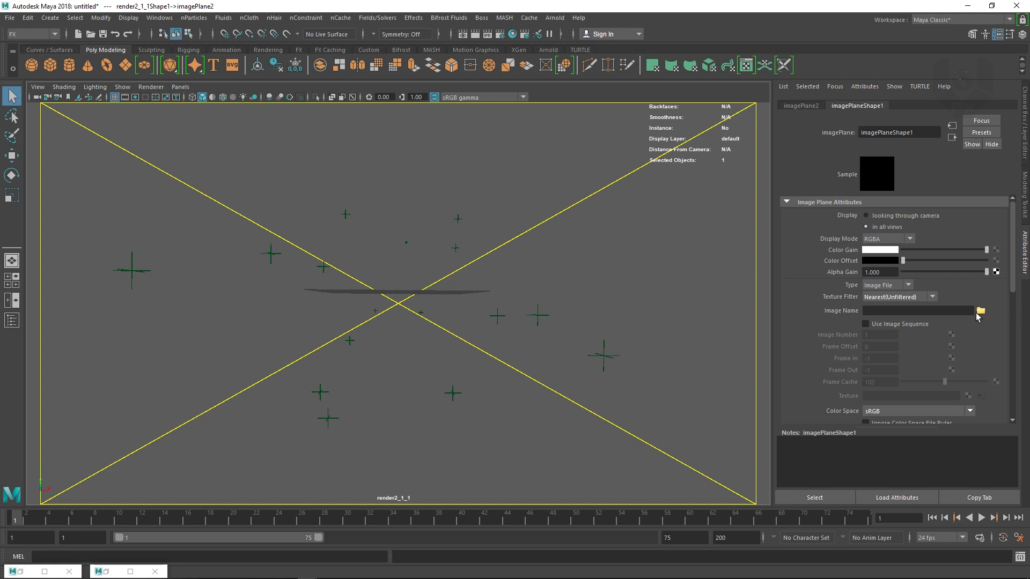
left_click(982, 312)
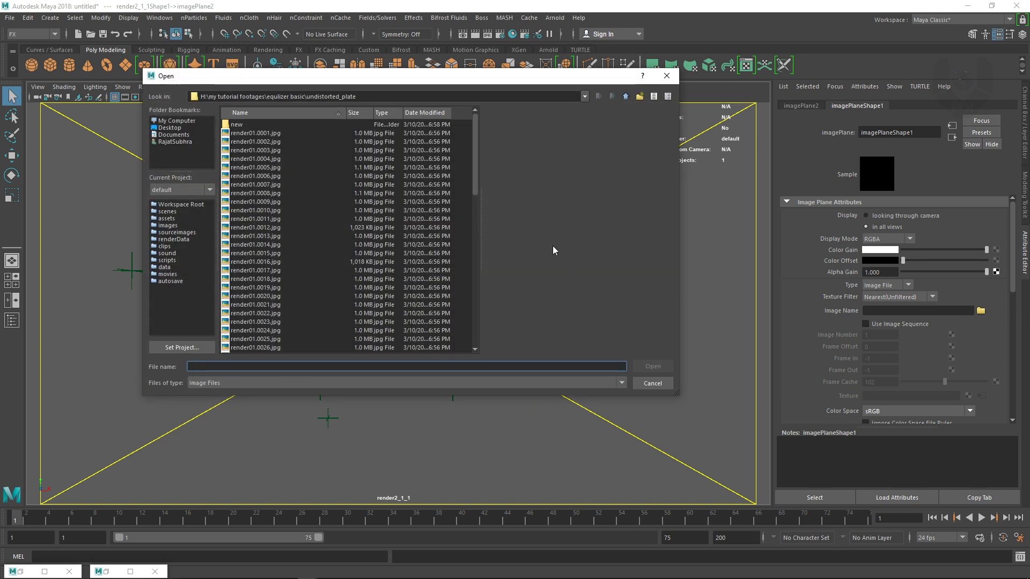
left_click(257, 133)
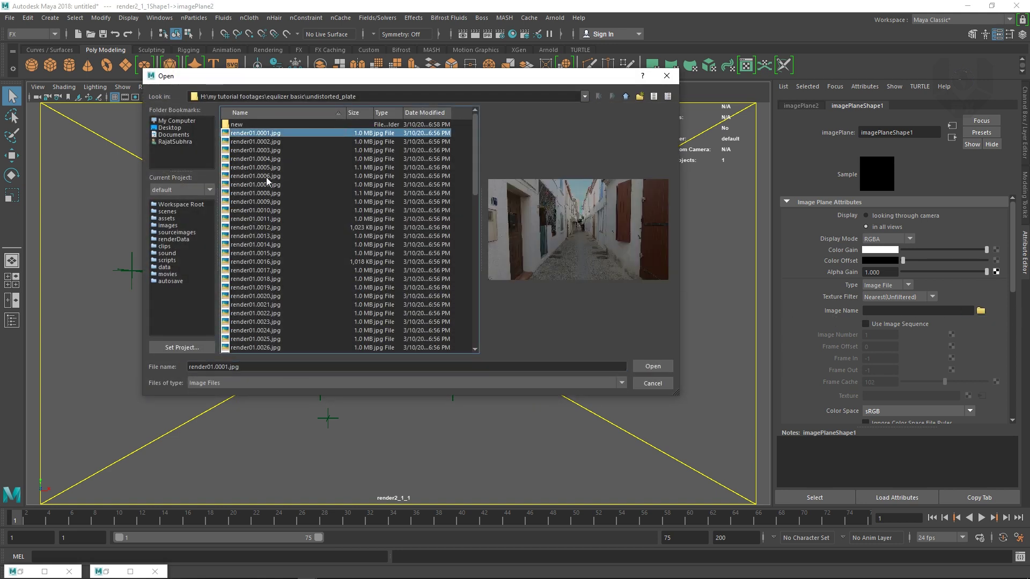
left_click(652, 366)
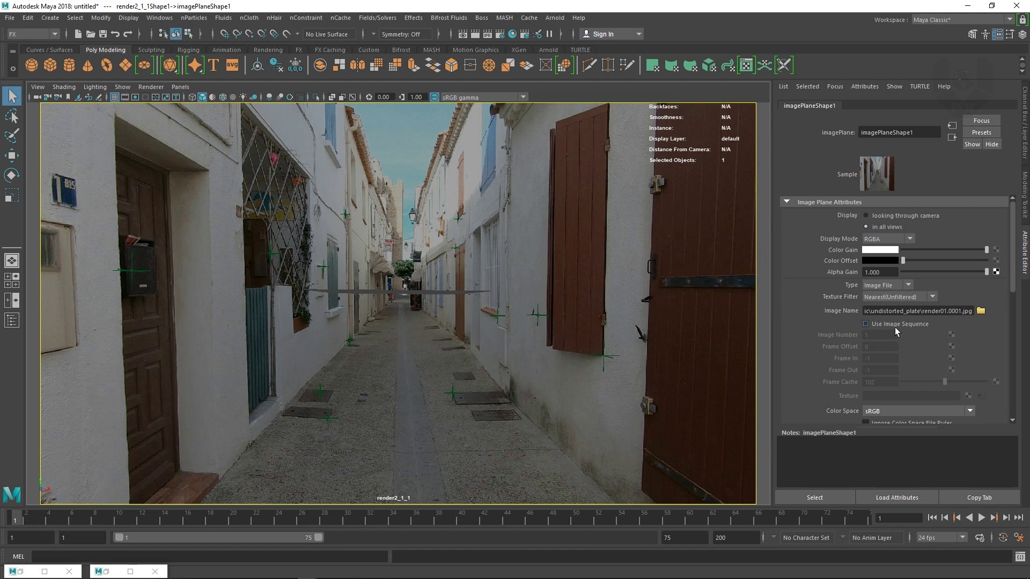
left_click(865, 324)
Step: Play the undistorted sequence through the camera, select the image plane, and return to frame 1
key("alt+v")
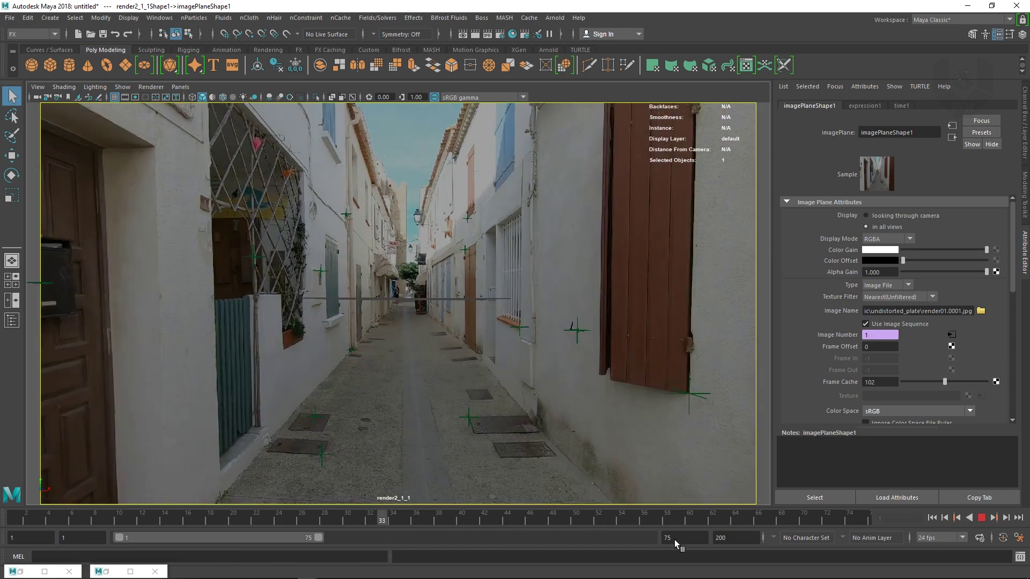
key("alt+v")
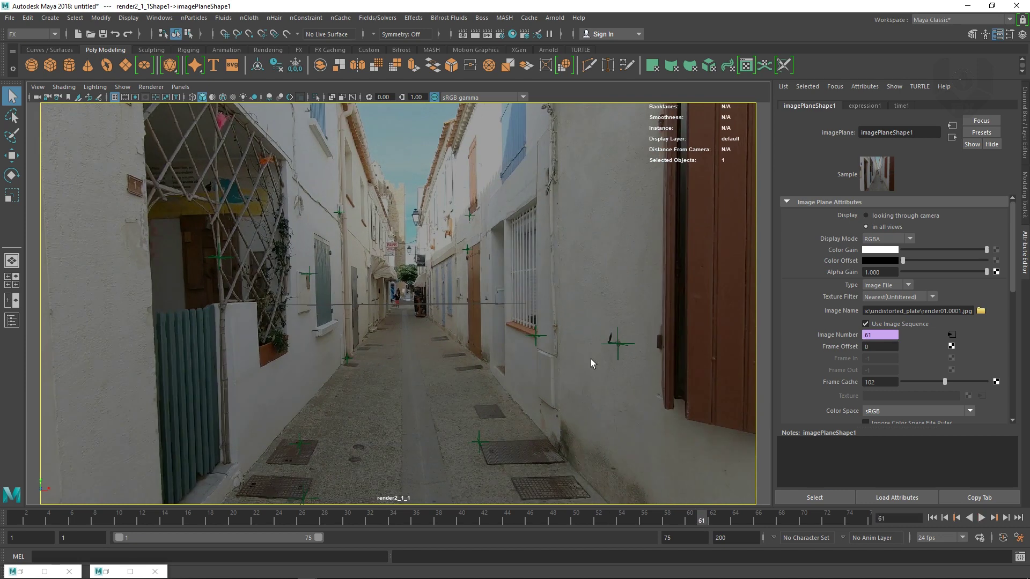
left_click(475, 209)
key("alt+shift+v")
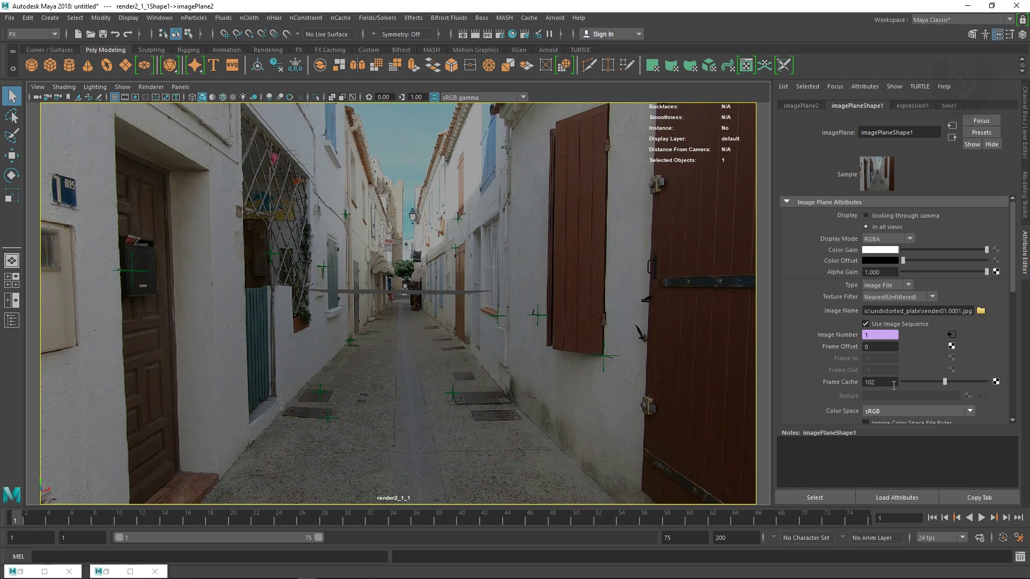
Step: Set the image plane's Frame Cache to 150 and play the sequence to check the track
left_click_drag(888, 381, 827, 386)
type("1")
key("Return")
left_click(980, 518)
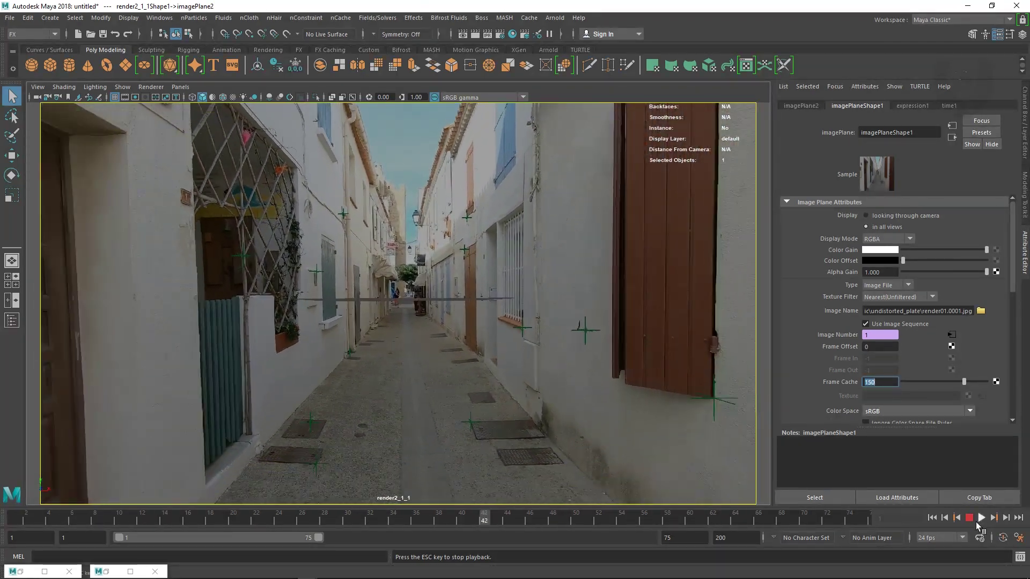
left_click(979, 518)
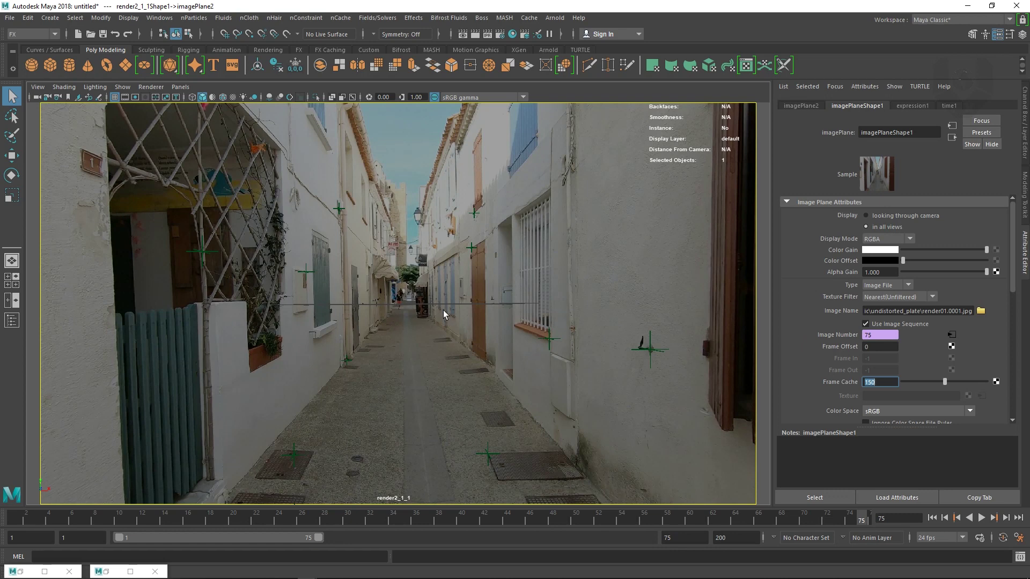
Step: Play the cached sequence through the camera, return to frame 1, and view the image plane and tracking points in persp
key("alt+v")
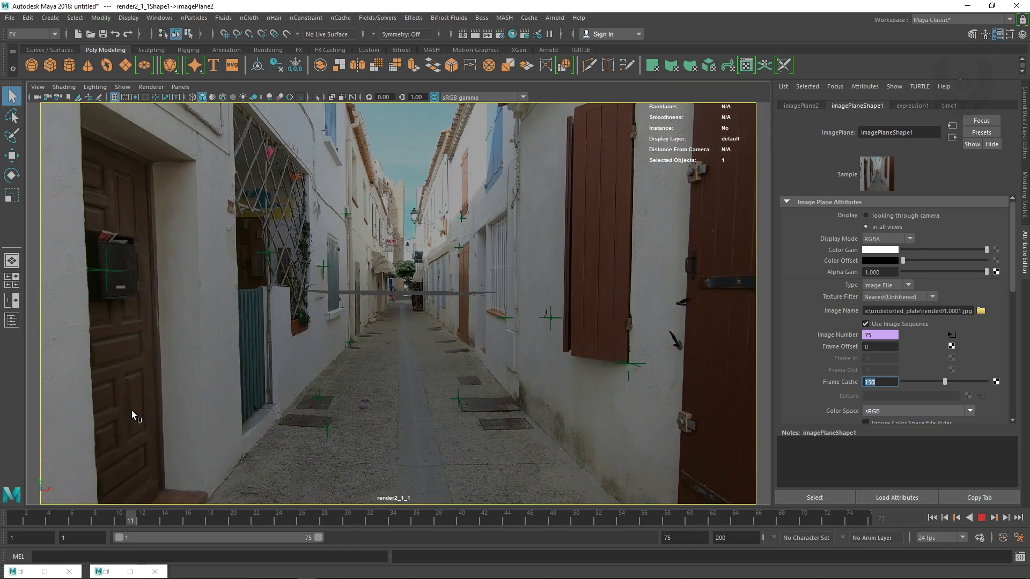
key("Escape")
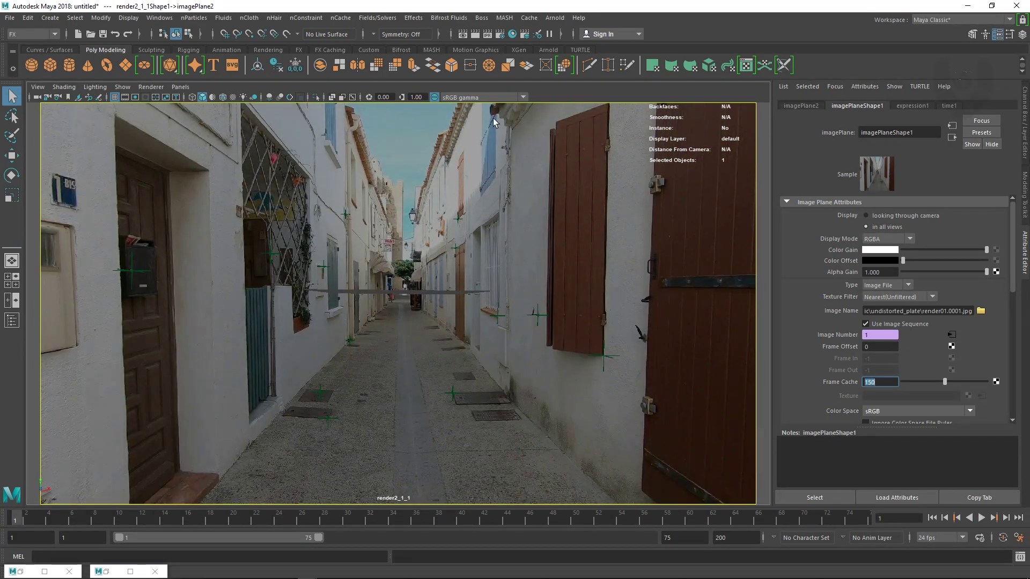
left_click(180, 88)
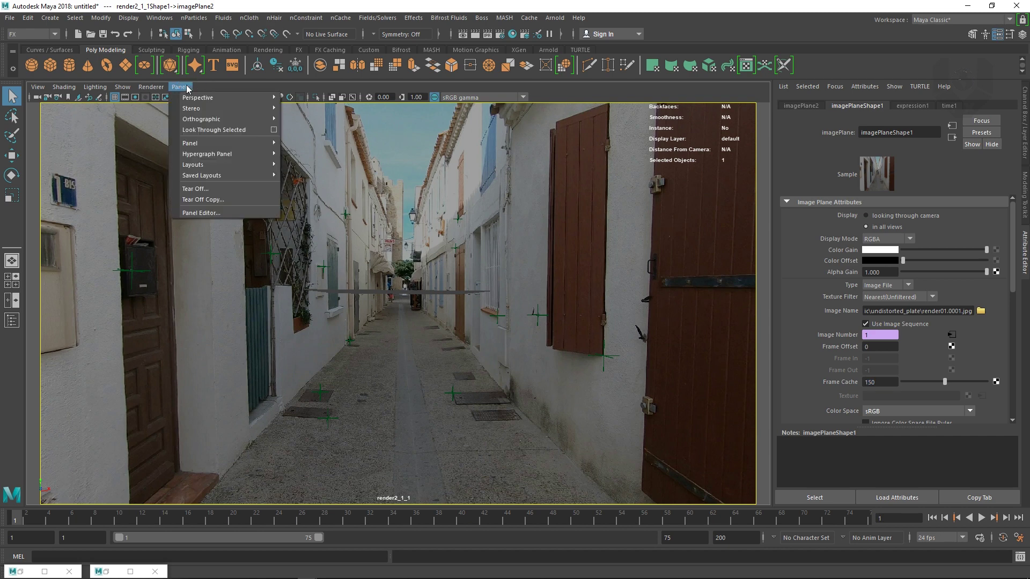
mouse_move(194, 97)
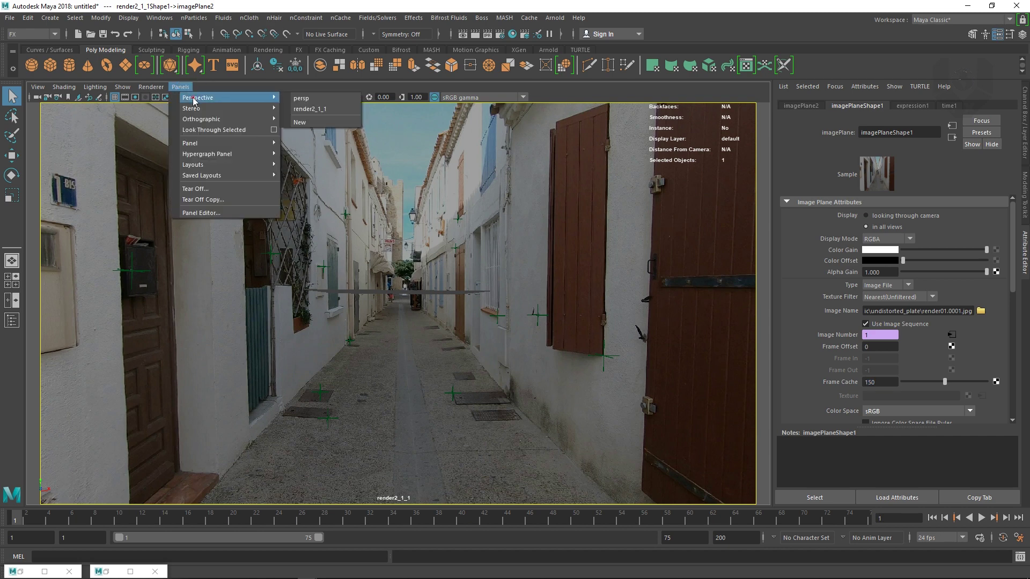
left_click(316, 98)
left_click_drag(678, 423, 430, 384, "alt")
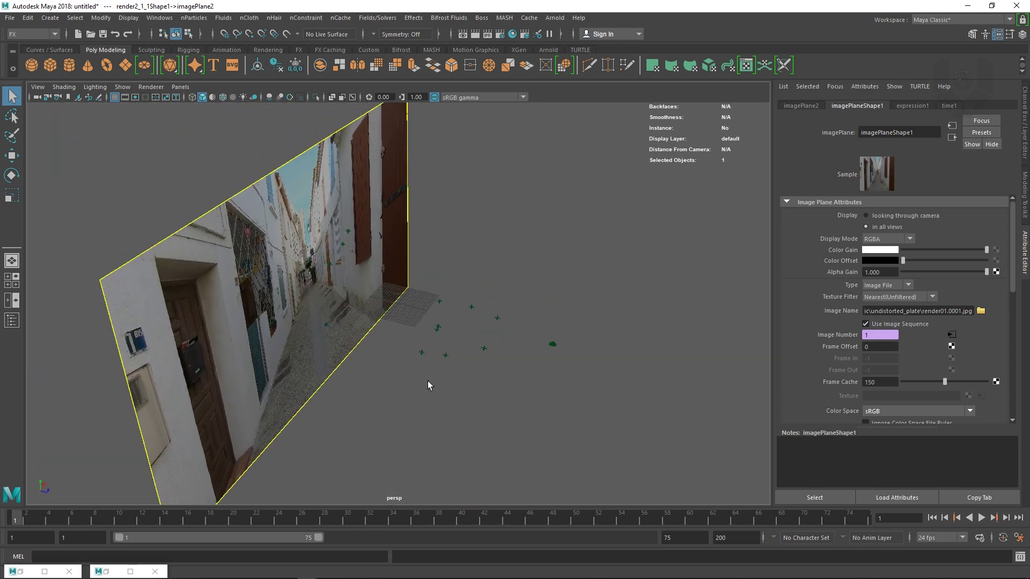
Step: Look through render2_1_1 again and switch back to persp to view the image plane nearly edge-on
left_click(181, 88)
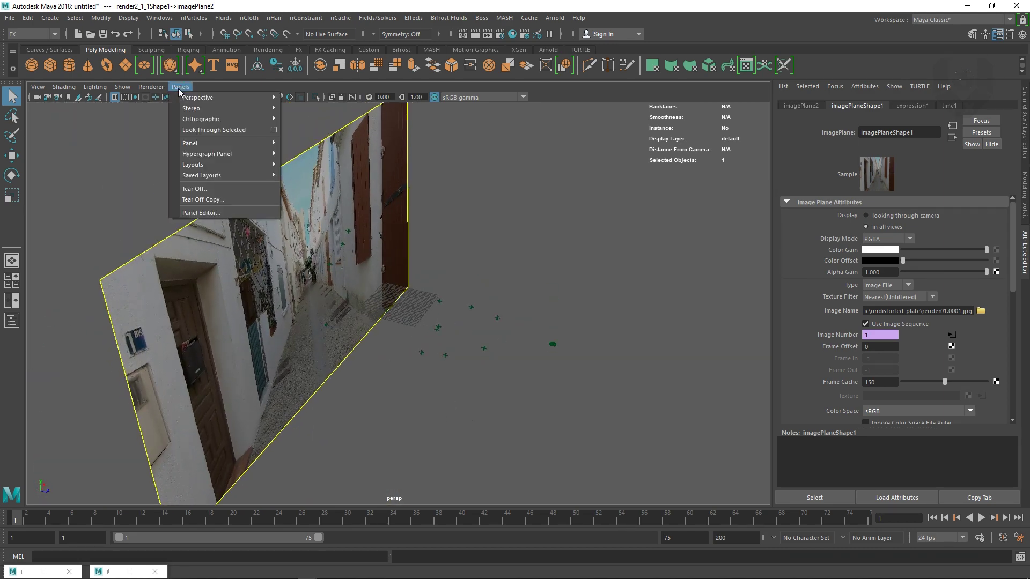
mouse_move(196, 99)
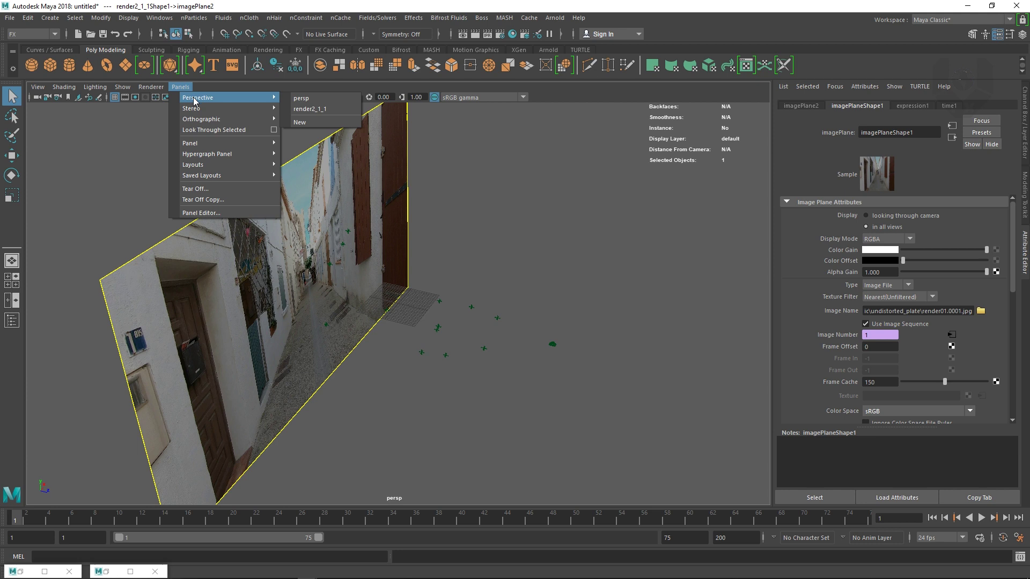
left_click(315, 109)
left_click(181, 87)
mouse_move(189, 98)
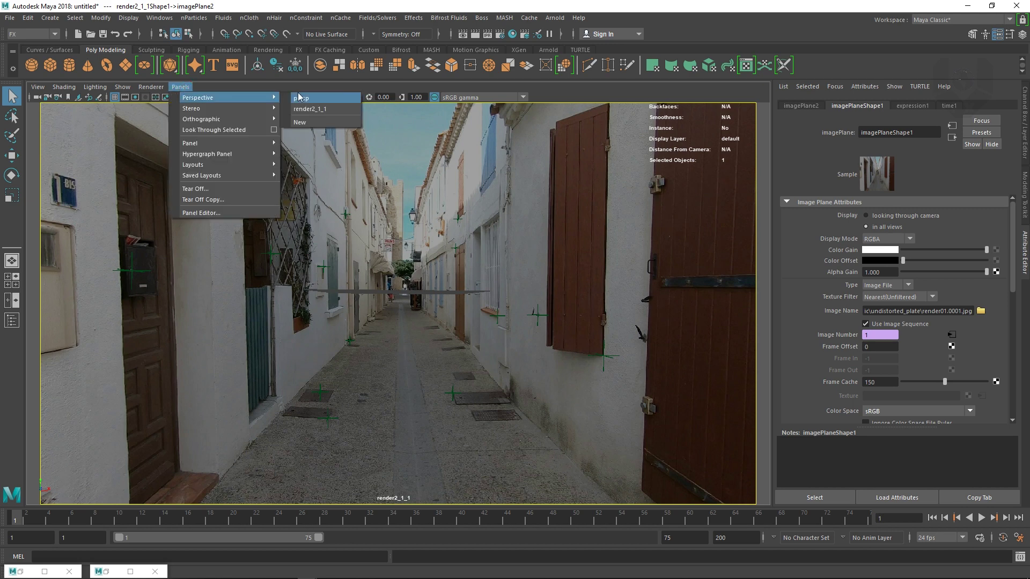
left_click(300, 97)
left_click_drag(537, 311, 394, 322, "alt")
Step: Open the Outliner and place it clear of the 3D viewport
left_click(156, 19)
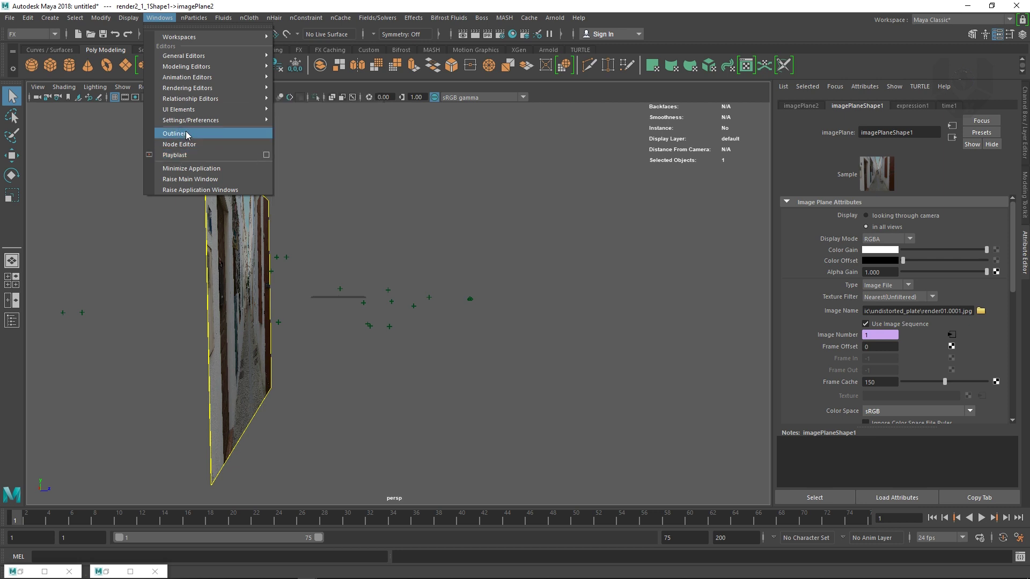
left_click(177, 133)
left_click_drag(840, 221, 614, 152)
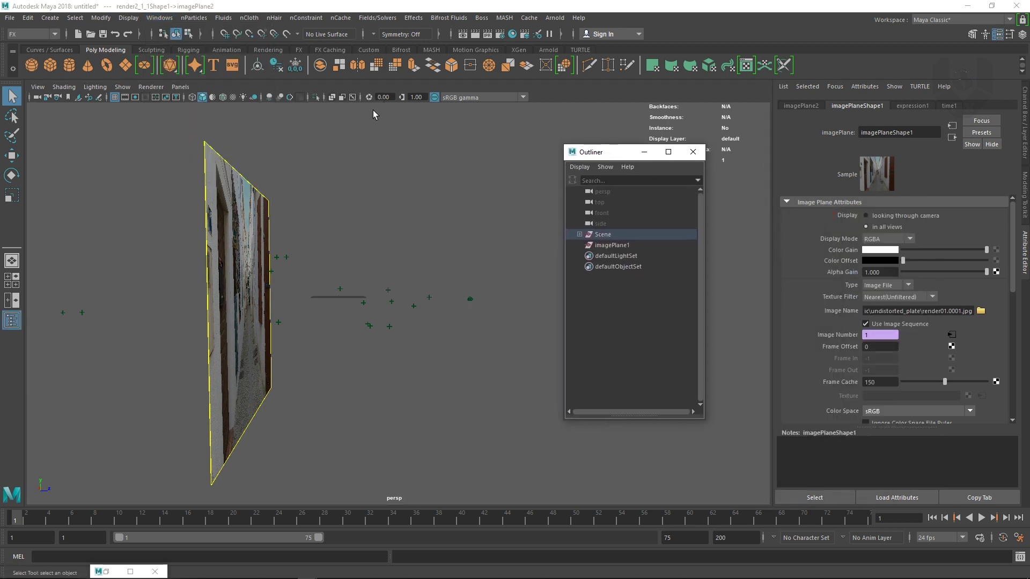
left_click(161, 19)
left_click(604, 150)
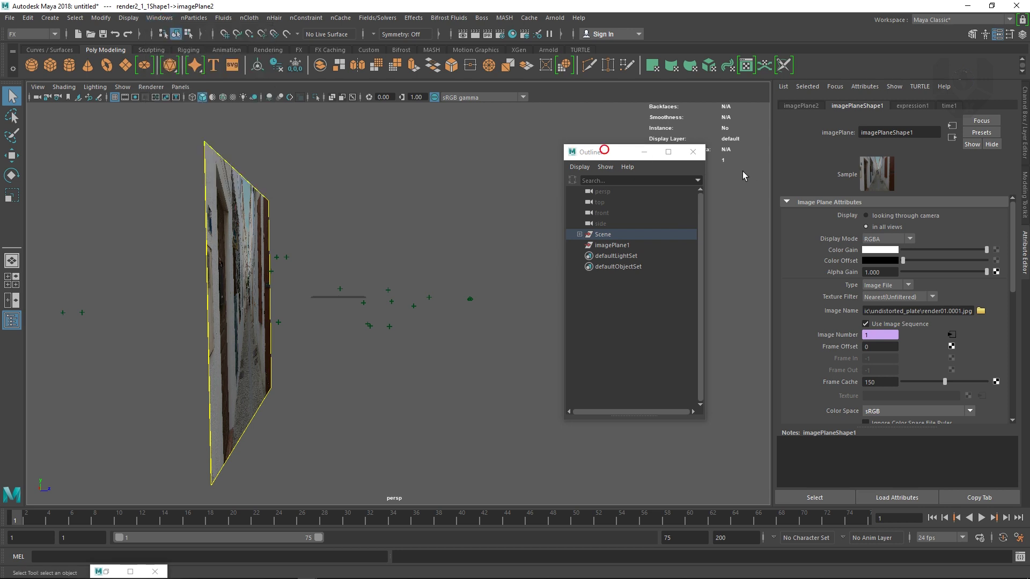
left_click_drag(630, 152, 811, 169)
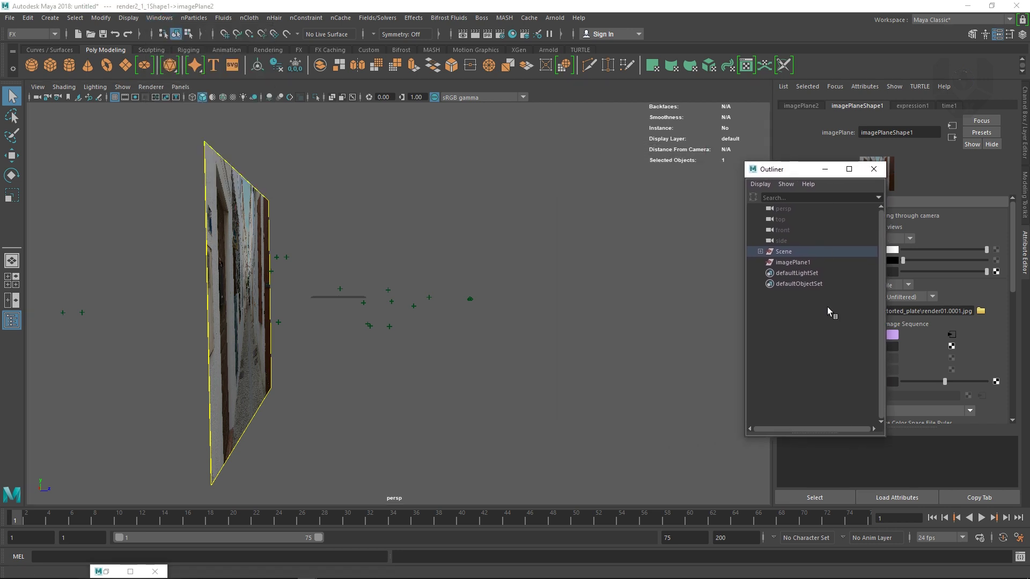
Step: Expand the Scene group and cameraPGroup_pgroup_1_1, selecting the camera and several tracking points to examine the hierarchy
left_click(788, 255)
left_click(760, 251)
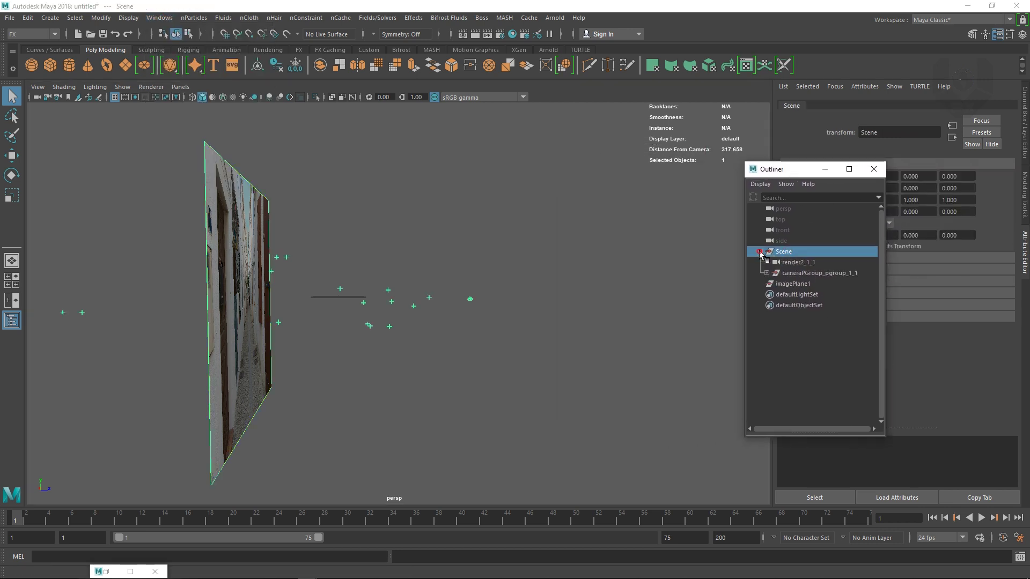
left_click(799, 263)
left_click(825, 273)
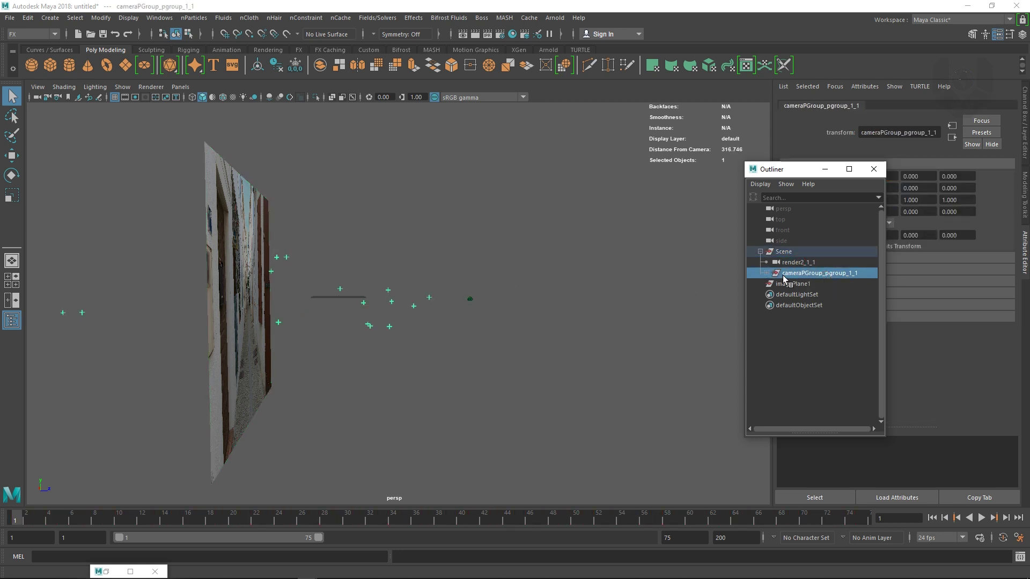
left_click(767, 273)
left_click(799, 284)
left_click(794, 305)
left_click_drag(800, 359, 799, 370)
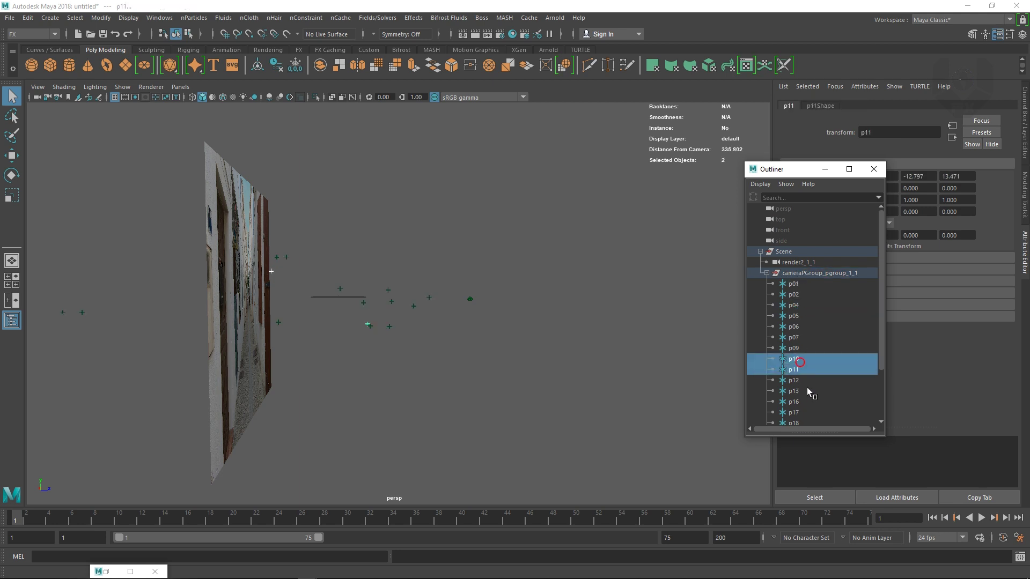
left_click(797, 262)
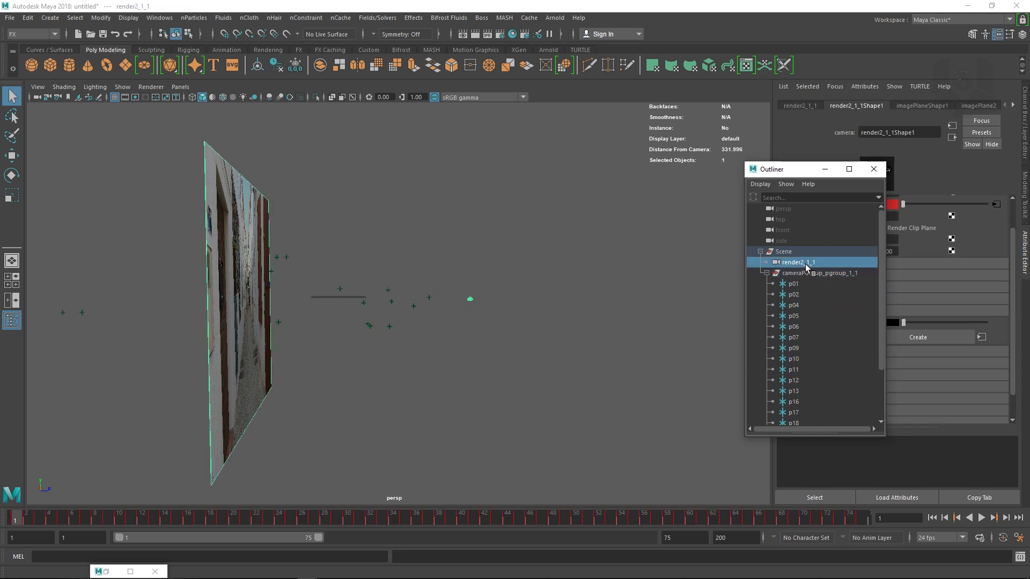
Step: Collapse and re-expand the Scene group, selecting it and its children to examine what it contains, and leave it collapsed
left_click(760, 252)
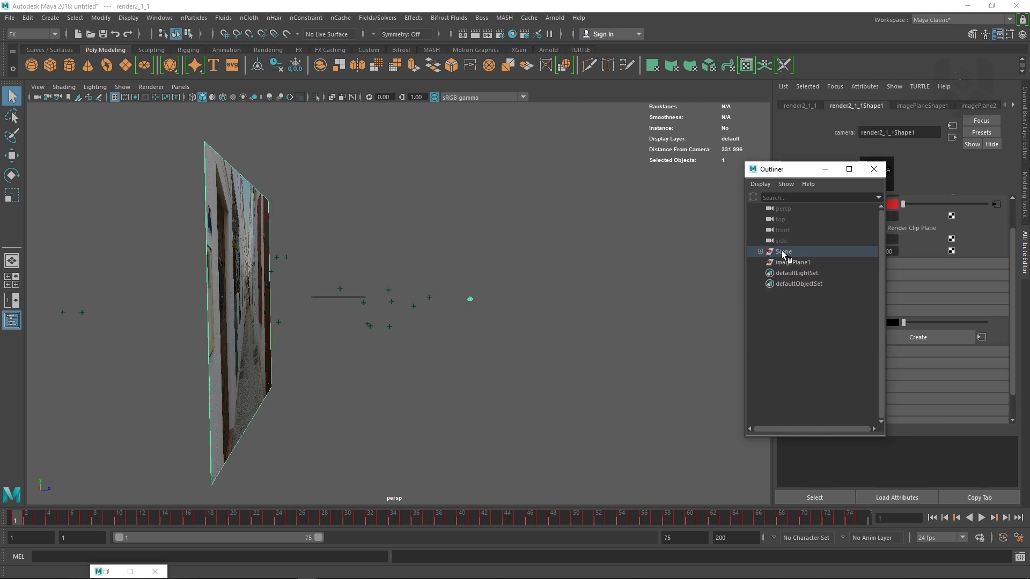
left_click(799, 254)
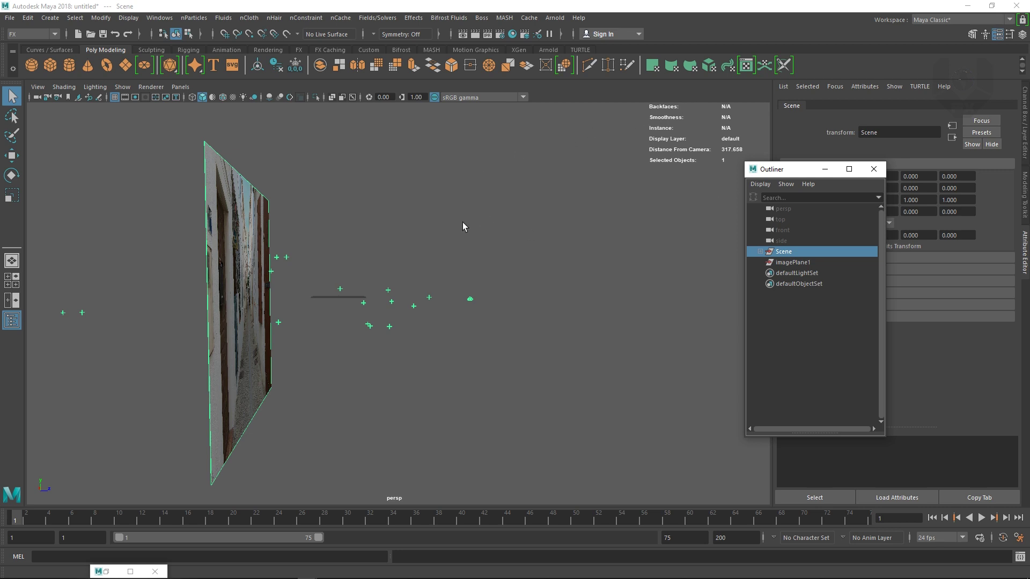
left_click(797, 263)
left_click(780, 252)
left_click(761, 252)
left_click(795, 264)
left_click(796, 272)
left_click(794, 305)
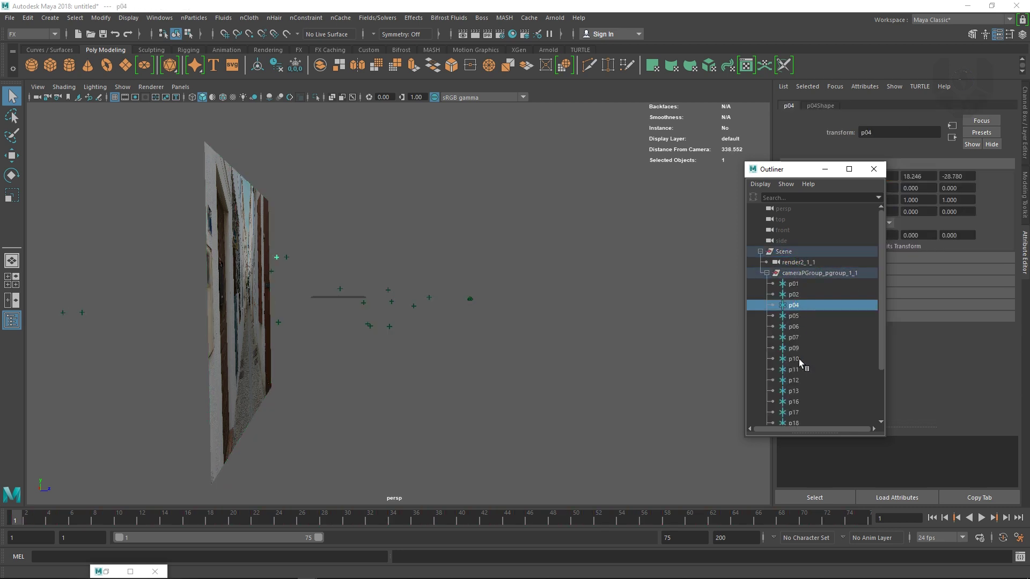
left_click(760, 251)
left_click_drag(783, 255, 758, 253)
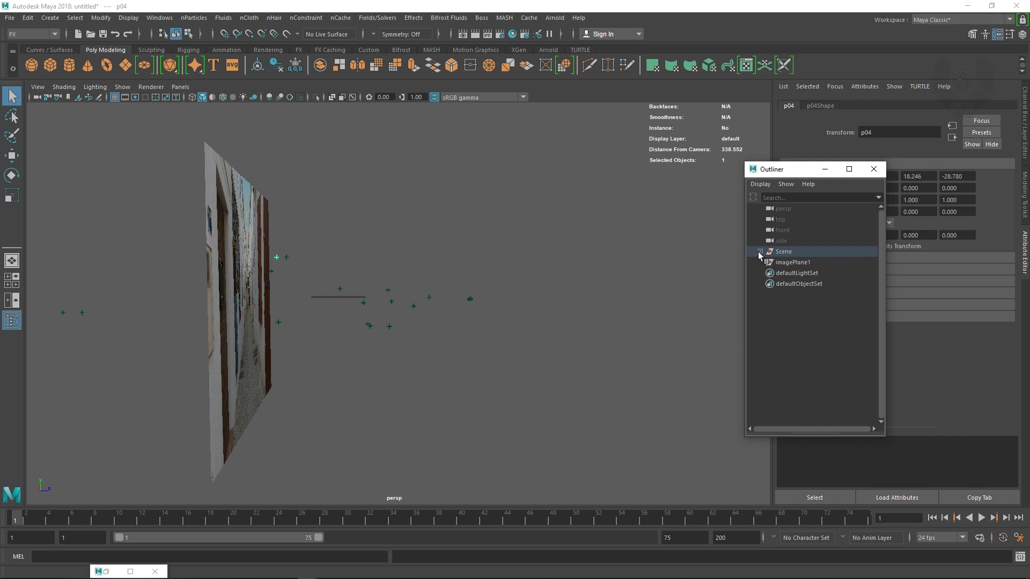
left_click(799, 253)
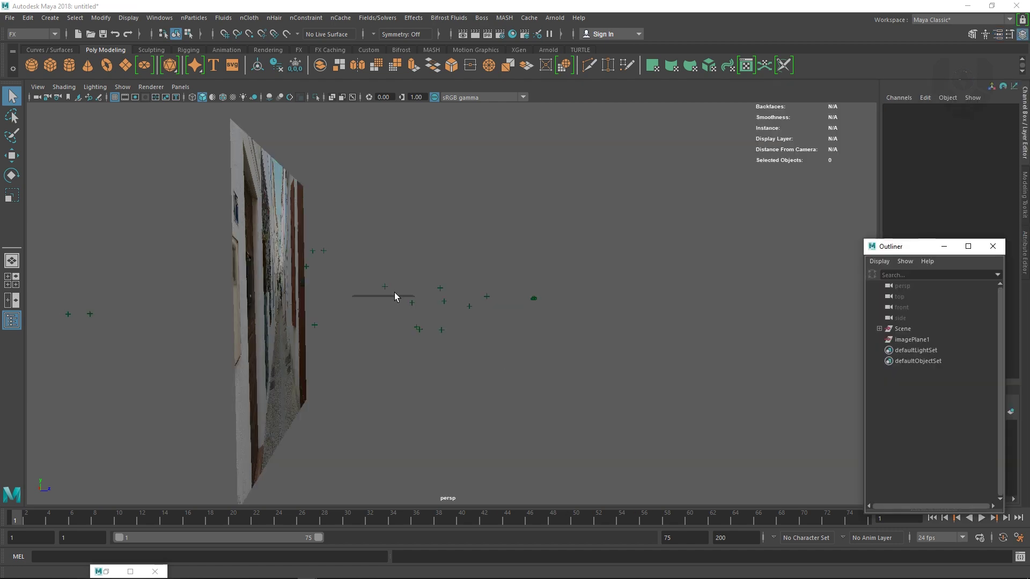
Step: Inspect the tracking points, grid and camera in persp from several angles and return to the render2_1_1 view
left_click_drag(396, 294, 428, 267, "alt")
mouse_move(428, 266)
middle_mouse_down("alt")
mouse_move(421, 295)
mouse_move(432, 280)
middle_mouse_up("alt")
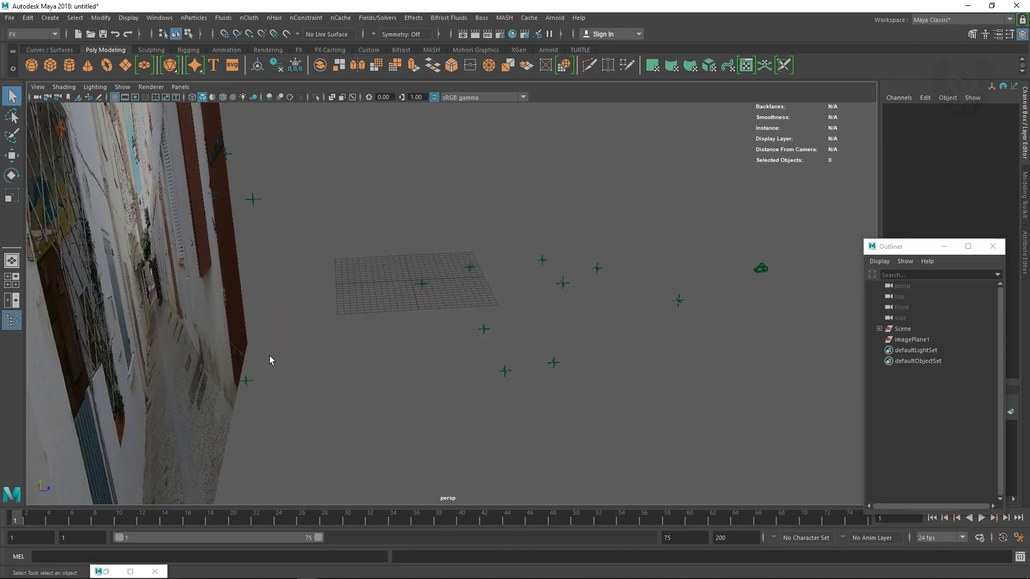
left_click_drag(269, 355, 554, 381, "alt")
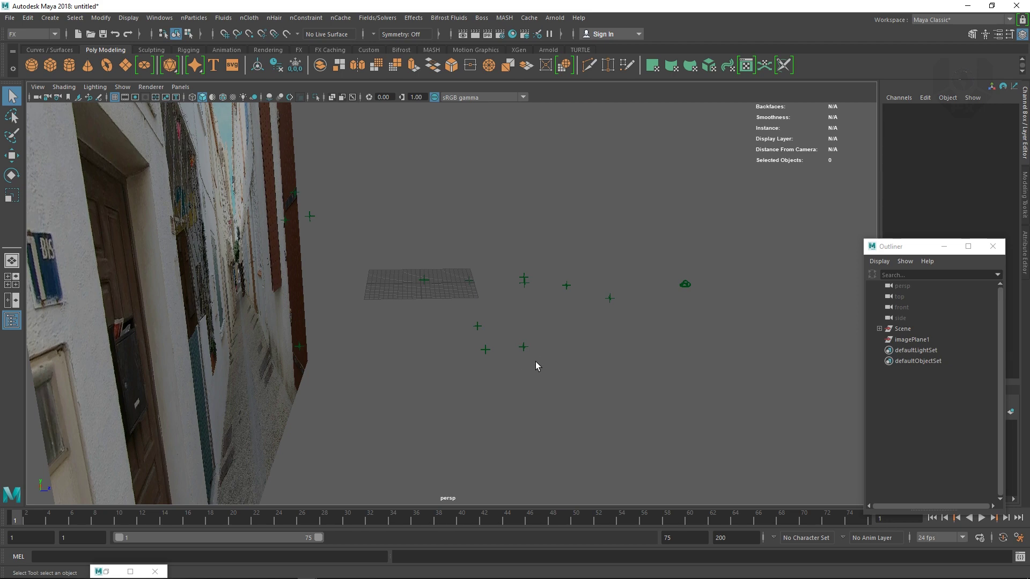
left_click_drag(509, 374, 322, 279, "alt")
left_click(180, 86)
mouse_move(257, 97)
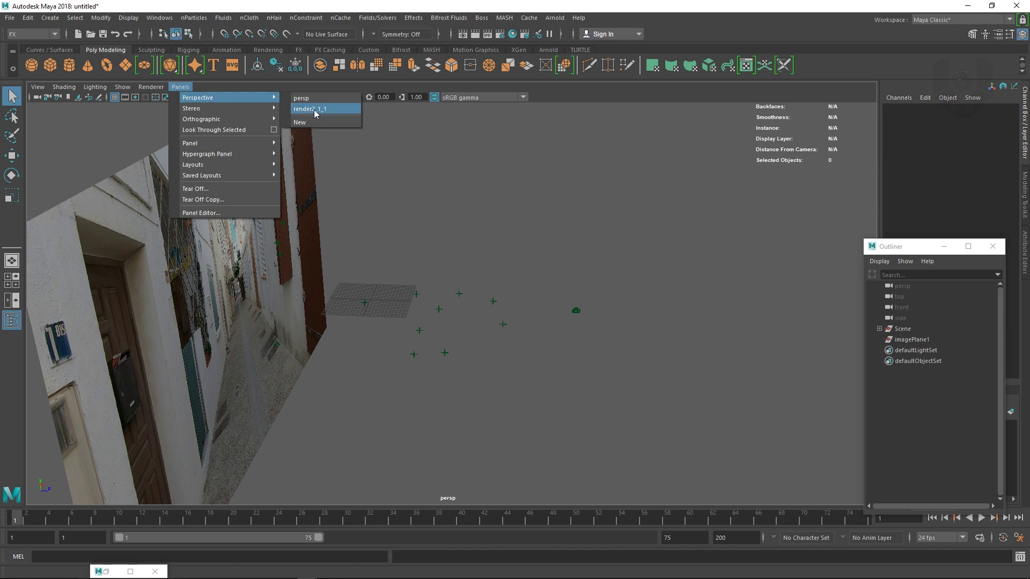
left_click(313, 110)
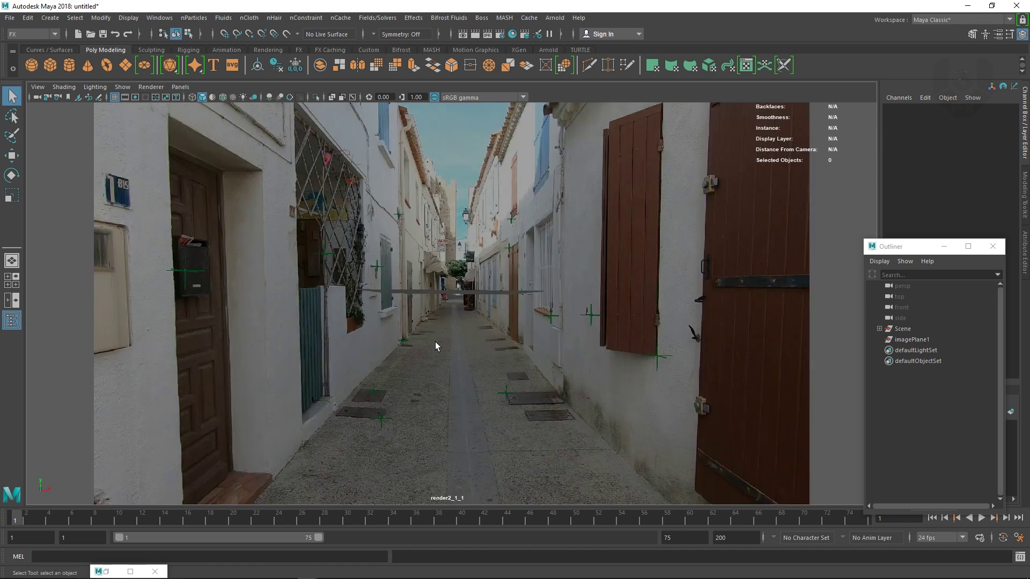
Step: Split the viewport into two panes side by side
left_click(268, 188)
left_click(180, 86)
mouse_move(211, 166)
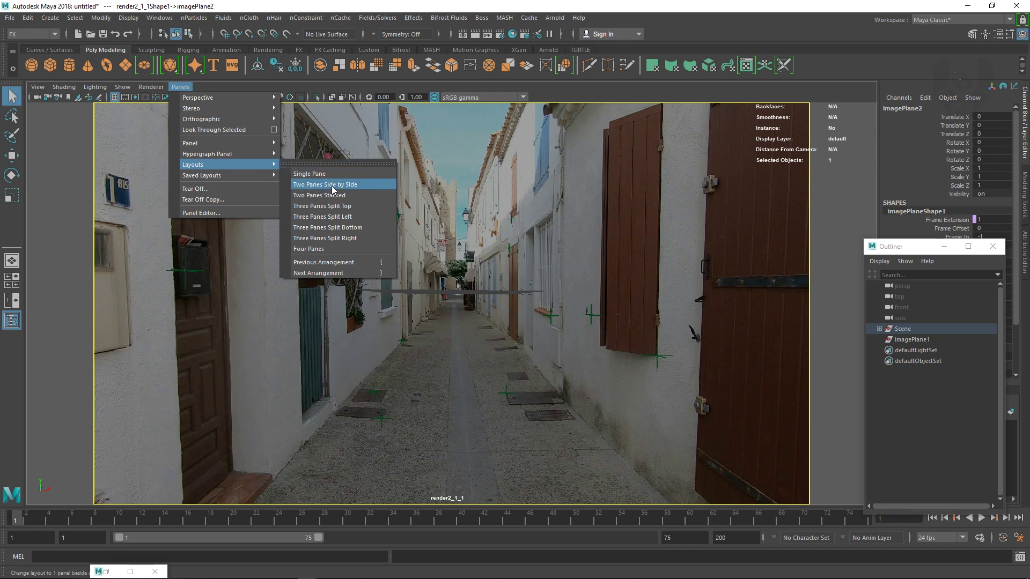
left_click(360, 185)
left_click(664, 248)
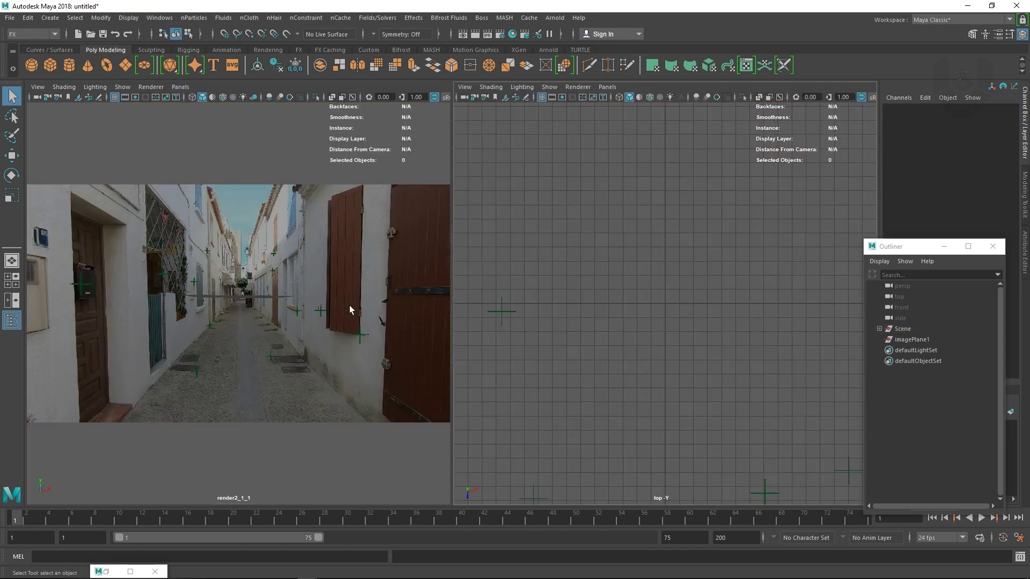
Step: Show persp in the first pane and render2_1_1 in the second, and move the Outliner clear of both viewports
left_click(607, 87)
mouse_move(623, 100)
left_click(737, 108)
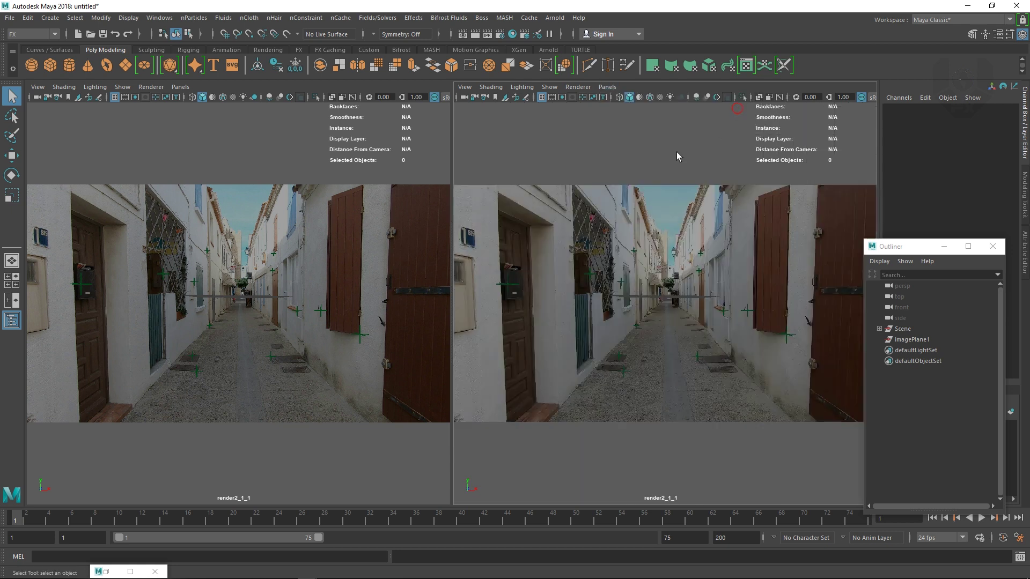
left_click(180, 87)
mouse_move(214, 98)
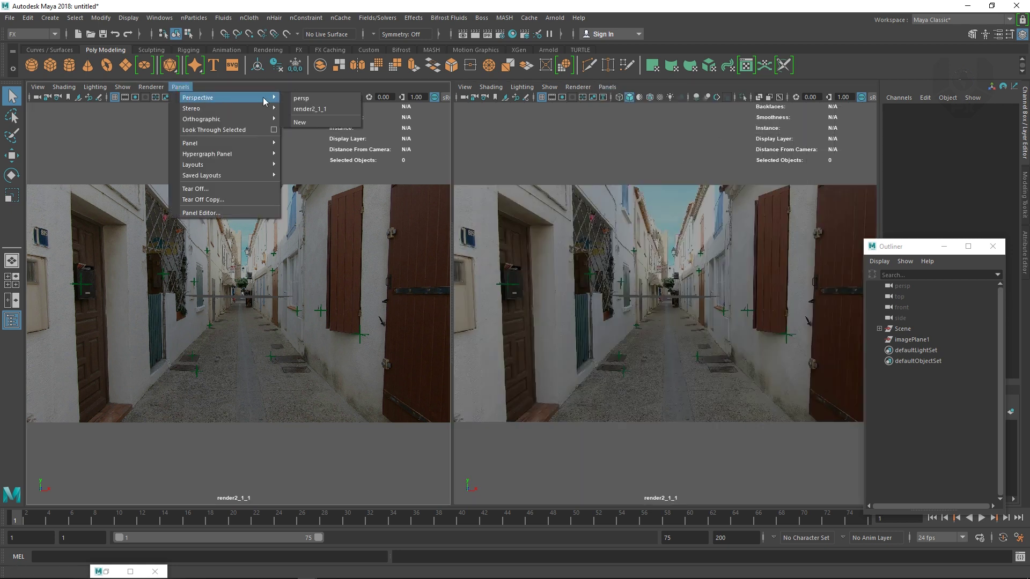
left_click(315, 99)
left_click_drag(880, 248, 902, 151)
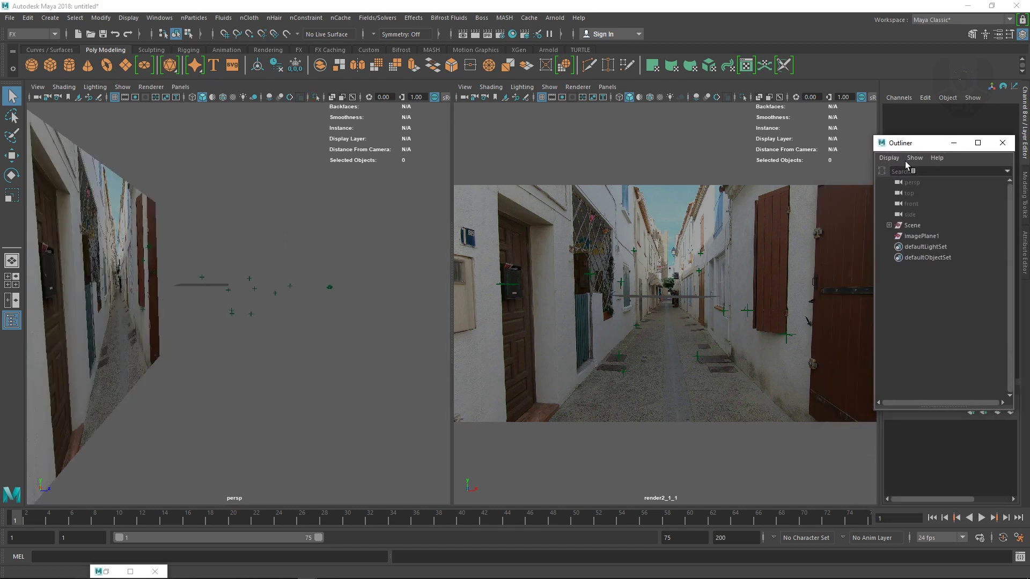
Step: Select street-level tracking points such as p07 and p19 one at a time in the render2_1_1 view to locate them in persp
left_click_drag(915, 228, 922, 229)
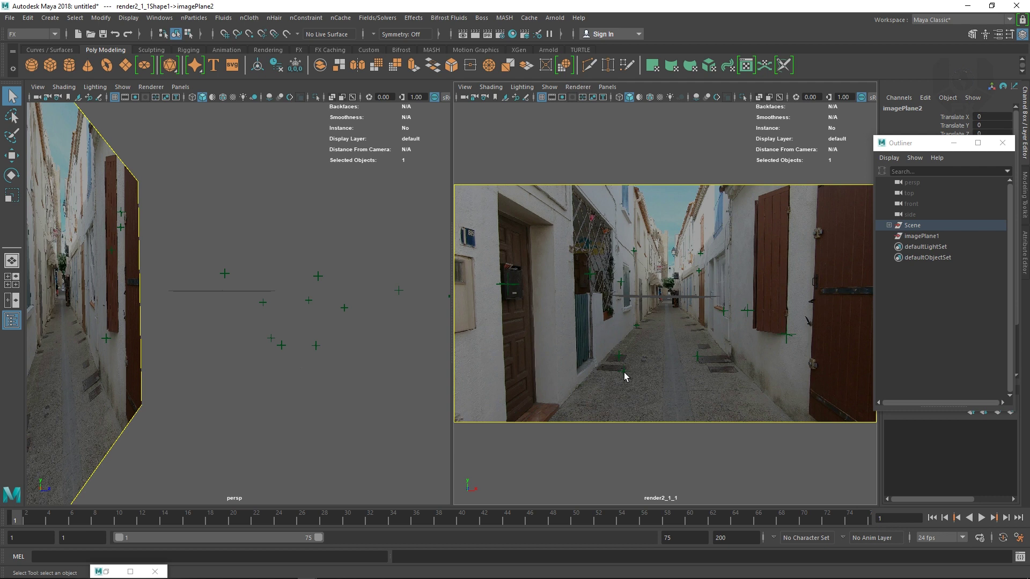
left_click(623, 371)
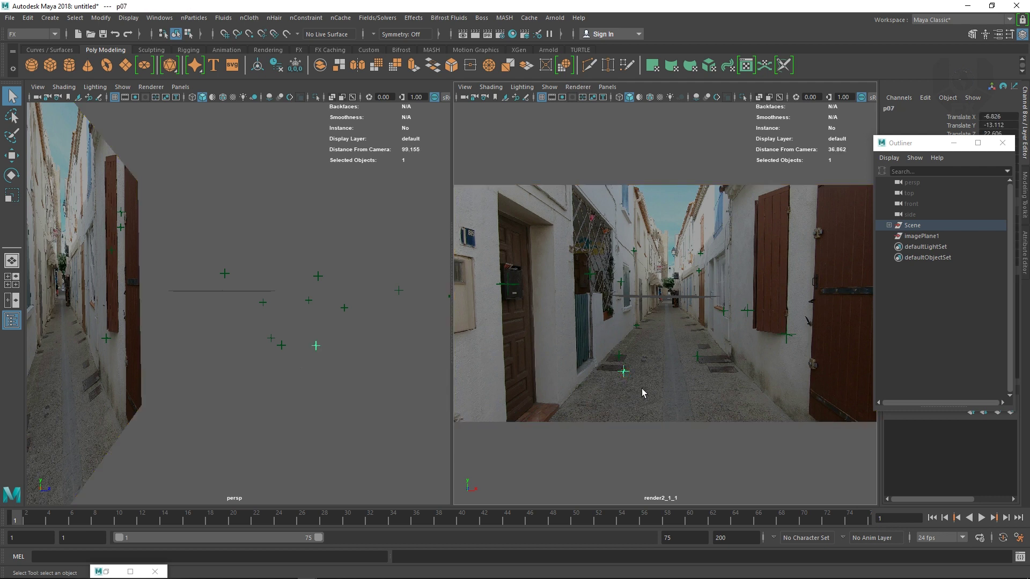
left_click(619, 356)
left_click(634, 325)
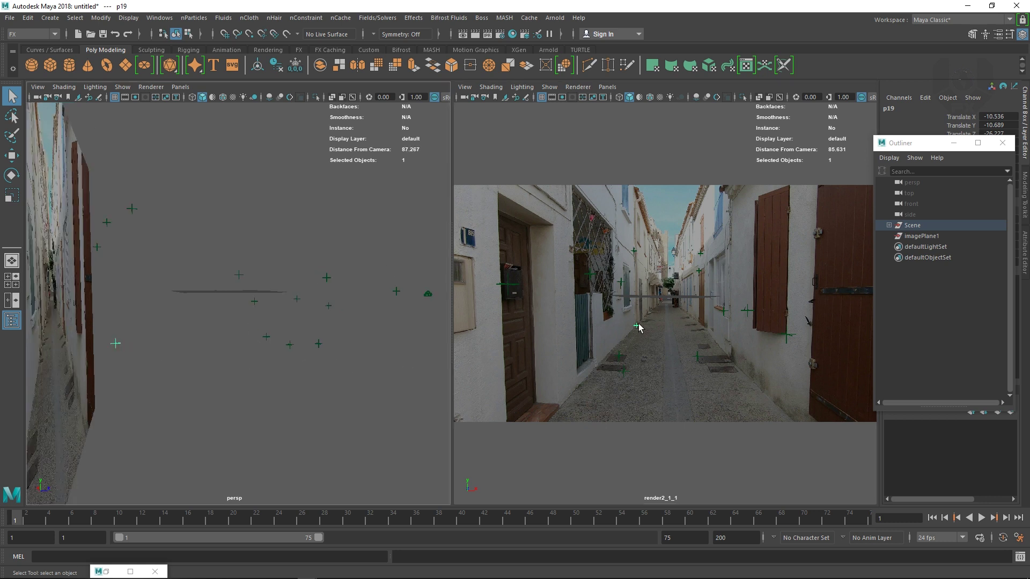
Step: Select the four tracking points on the street together and compare their position with the grid in persp
left_click(620, 355)
left_click(623, 370)
left_click(698, 357)
left_click_drag(361, 325, 109, 371)
left_click_drag(321, 353, 307, 381, "alt")
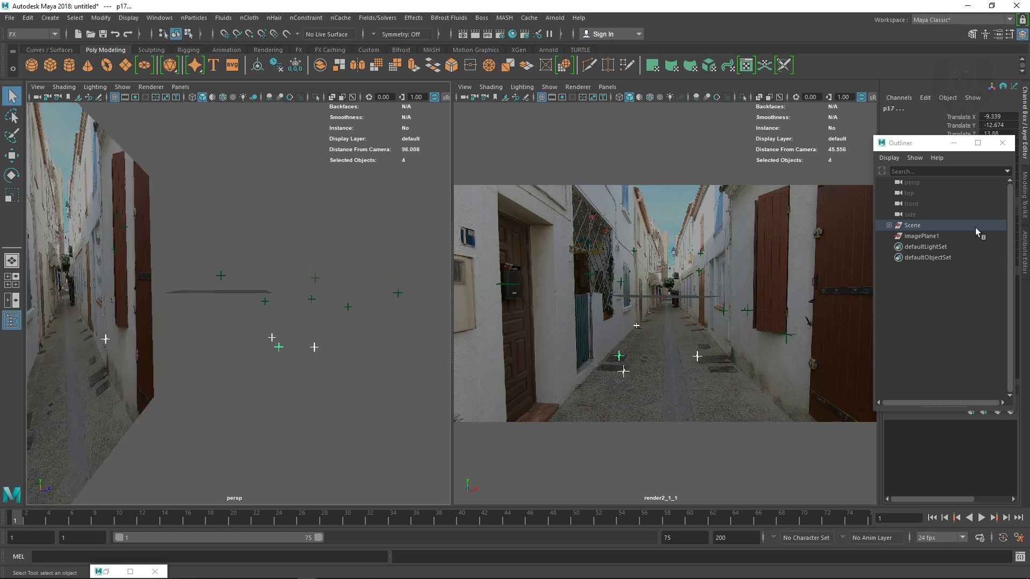
Step: Inspect where the Scene group's pivot sits relative to the street-level tracking points, using point p07 as a reference
left_click(921, 226)
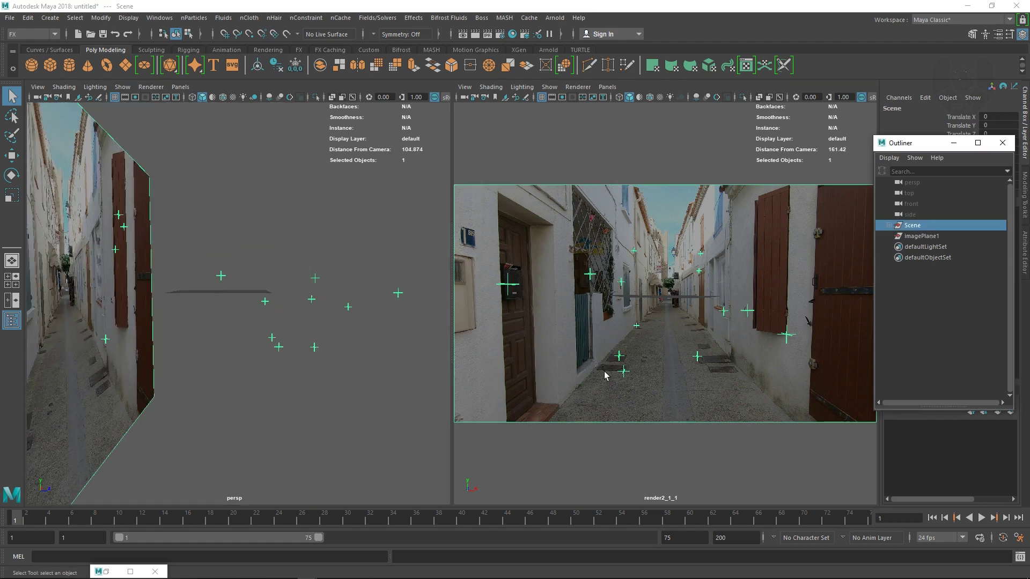
key("f")
key("w")
mouse_move(271, 350)
left_mouse_down("alt")
mouse_move(315, 403)
mouse_move(279, 345)
mouse_move(324, 361)
mouse_move(267, 339)
left_mouse_up("alt")
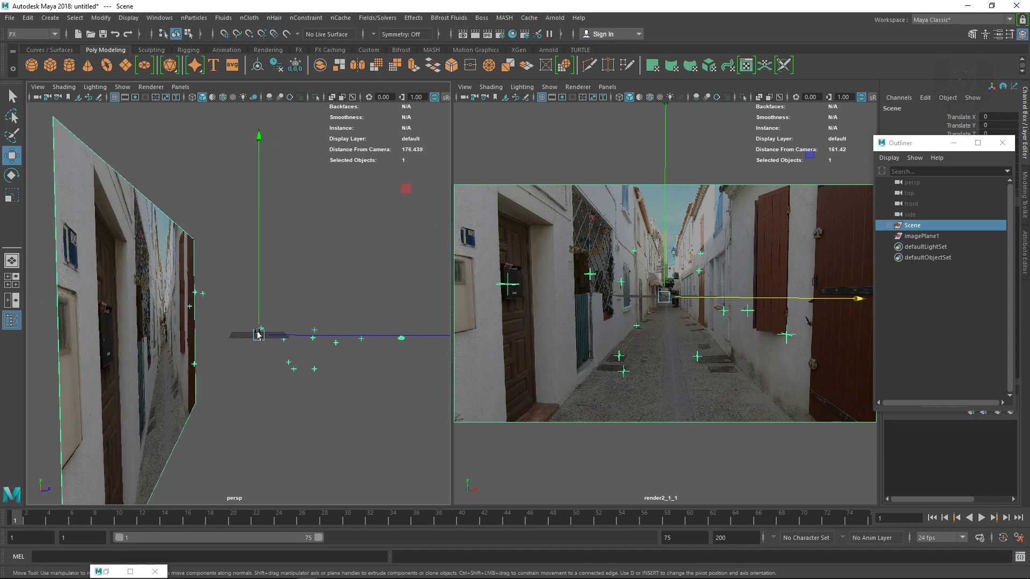
left_click_drag(332, 313, 295, 256, "alt")
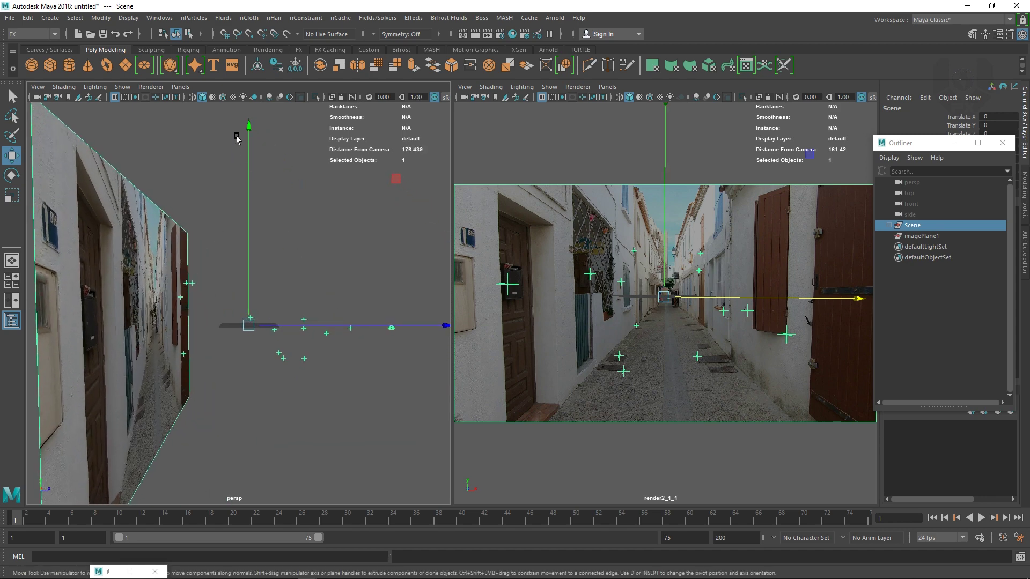
middle_click_drag(271, 345, 315, 285, "alt")
left_click_drag(315, 286, 297, 303, "alt")
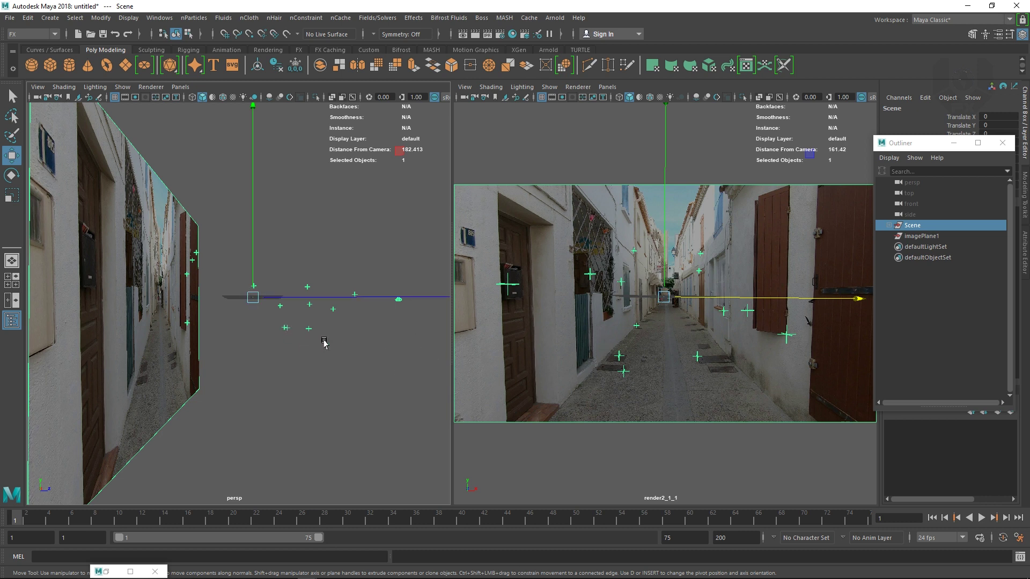
left_click(577, 391)
left_click(624, 371)
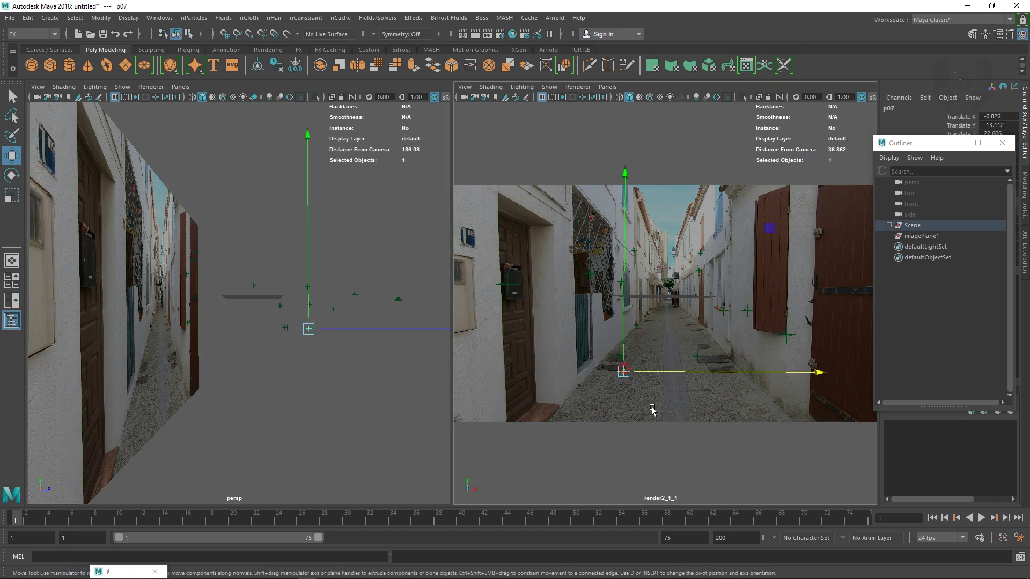
left_click(341, 373)
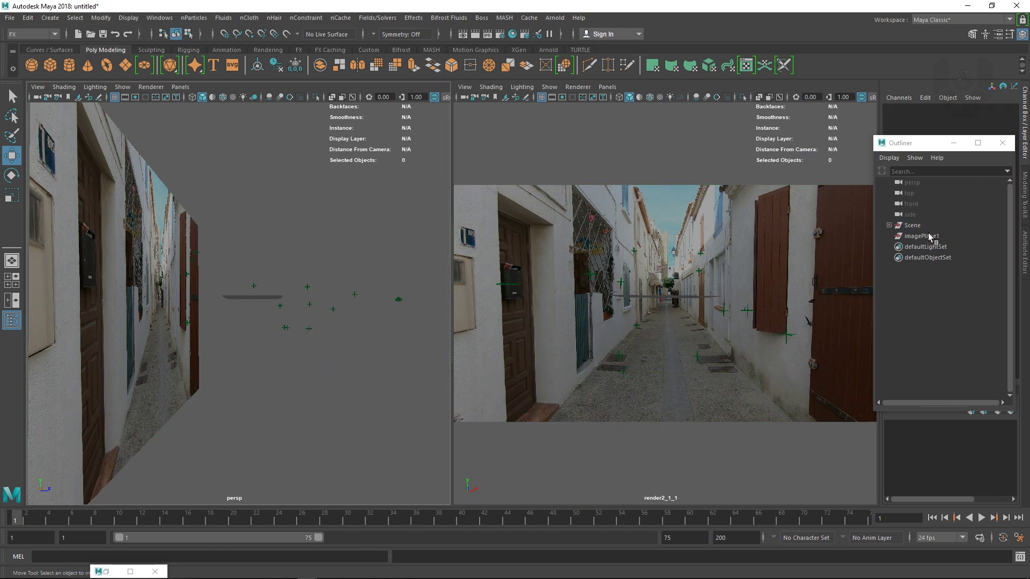
Step: Snap the Scene group's pivot onto the street-level tracking point just behind p07, by the wall on the door side
left_click(915, 226)
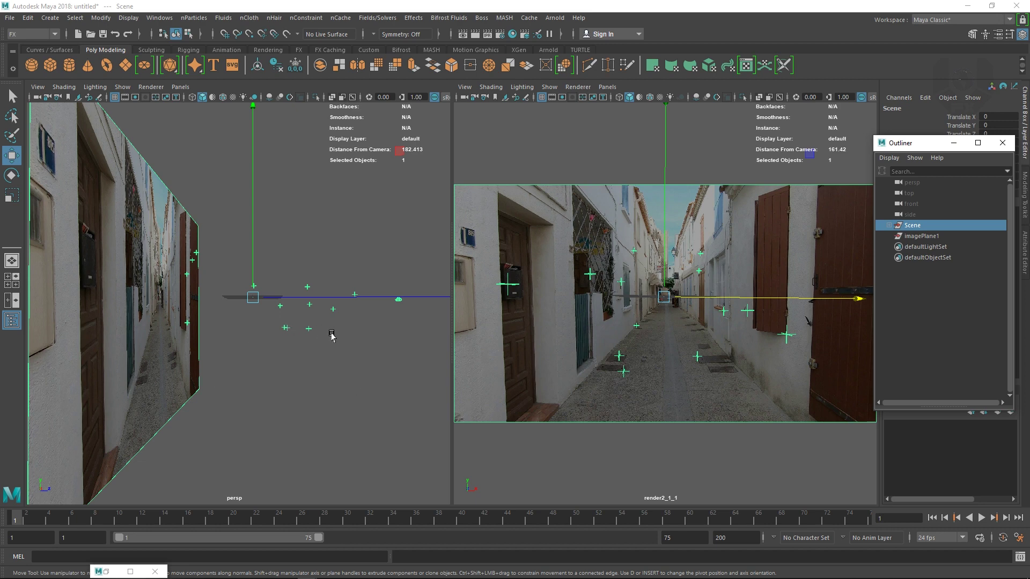
key("d")
left_click_drag(288, 333, 335, 370, "alt")
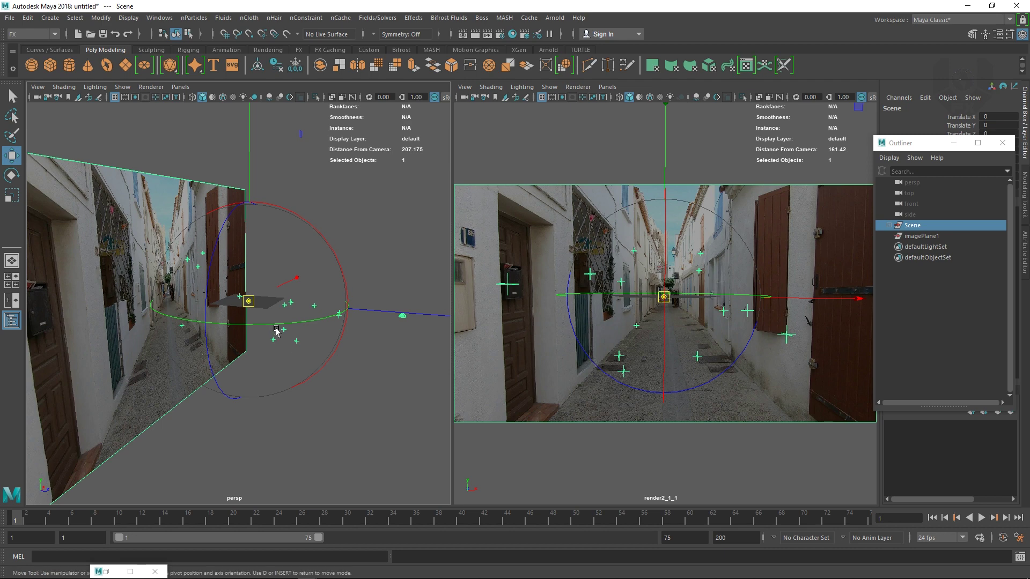
key("v")
left_click_drag(247, 302, 273, 342)
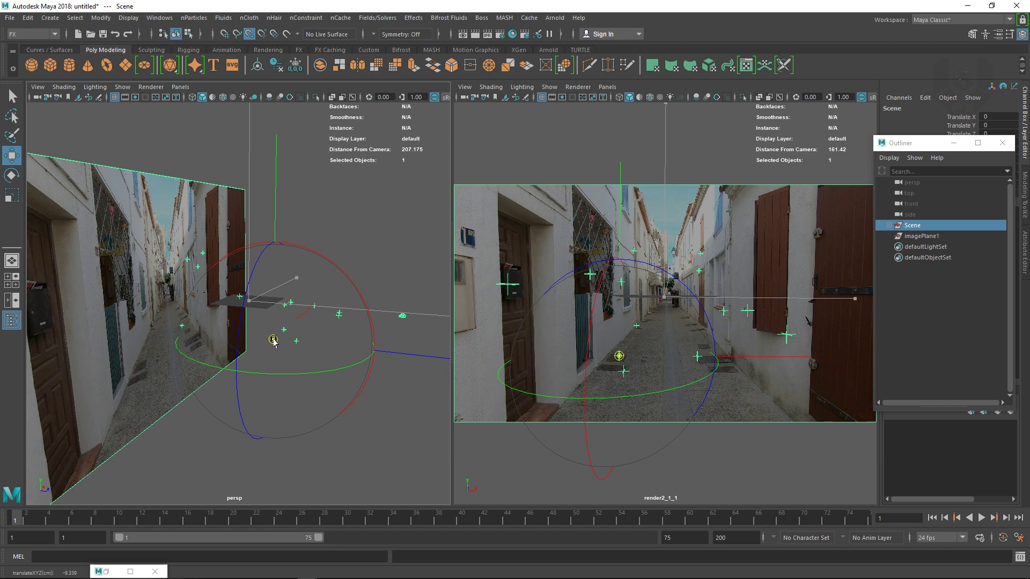
Step: Raise the Scene group vertically to Translate Y 12.8 so the ground points reach the grid's height
left_click_drag(412, 413, 340, 402, "alt")
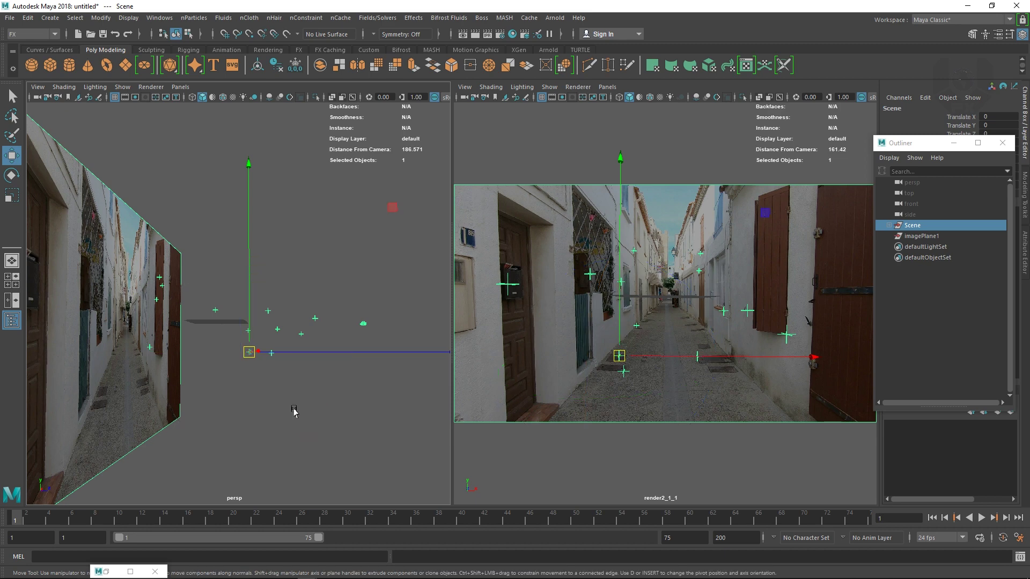
left_click_drag(378, 421, 329, 446, "alt")
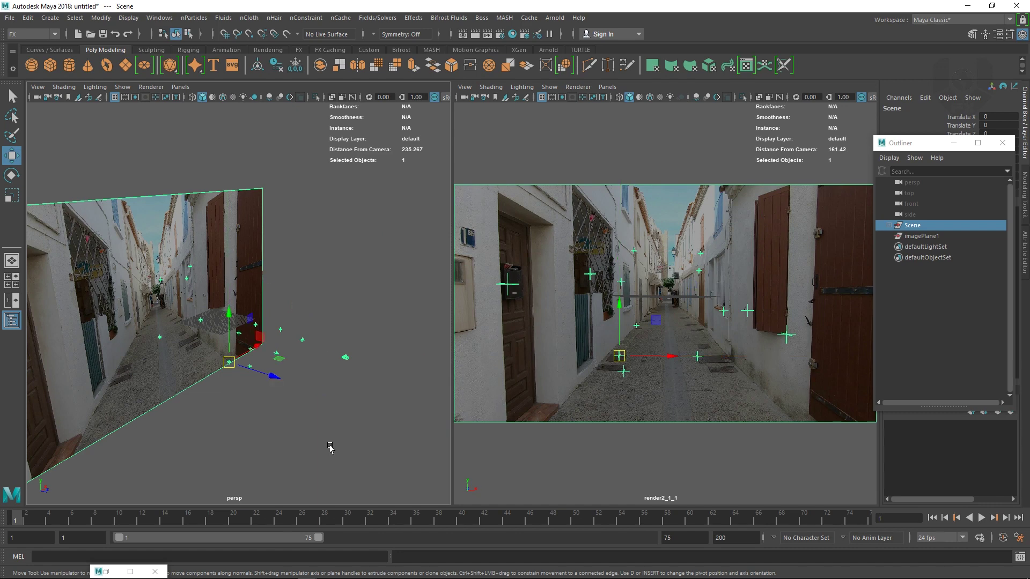
left_click_drag(337, 422, 225, 221, "alt")
middle_click_drag(290, 336, 689, 319)
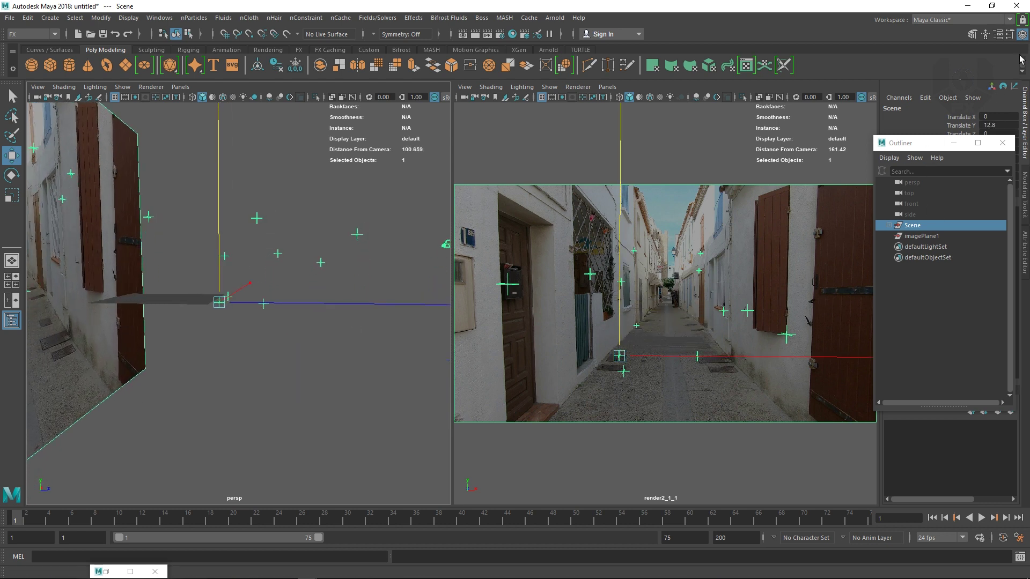
Step: Reposition the Scene group at Translate X -0.264, Y 12.659, Z -12.573, with its pivot point over the grid, and clear the selection
left_click_drag(940, 145, 769, 158)
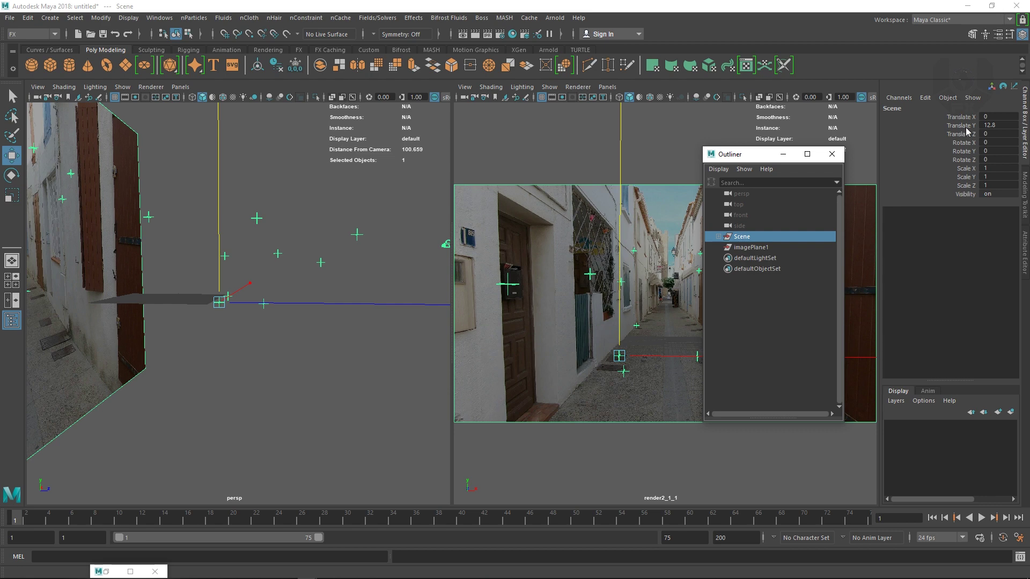
left_click(963, 125)
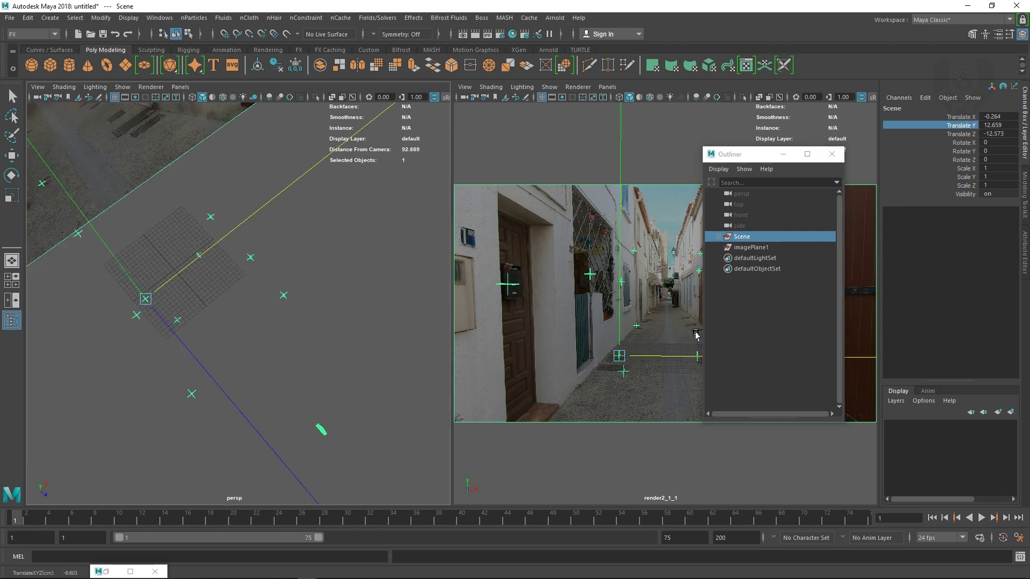
left_click_drag(751, 158, 931, 205)
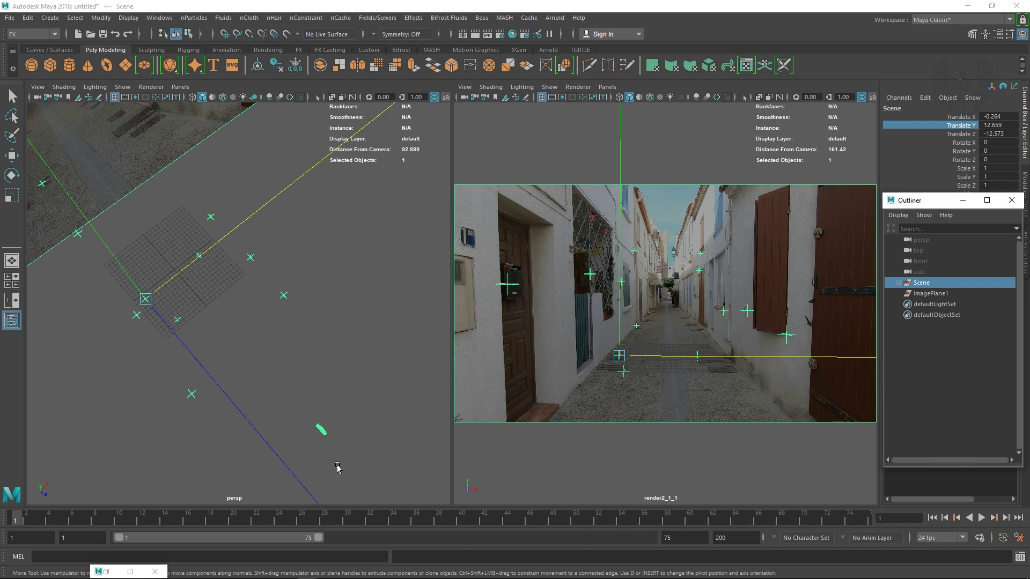
left_click(628, 355)
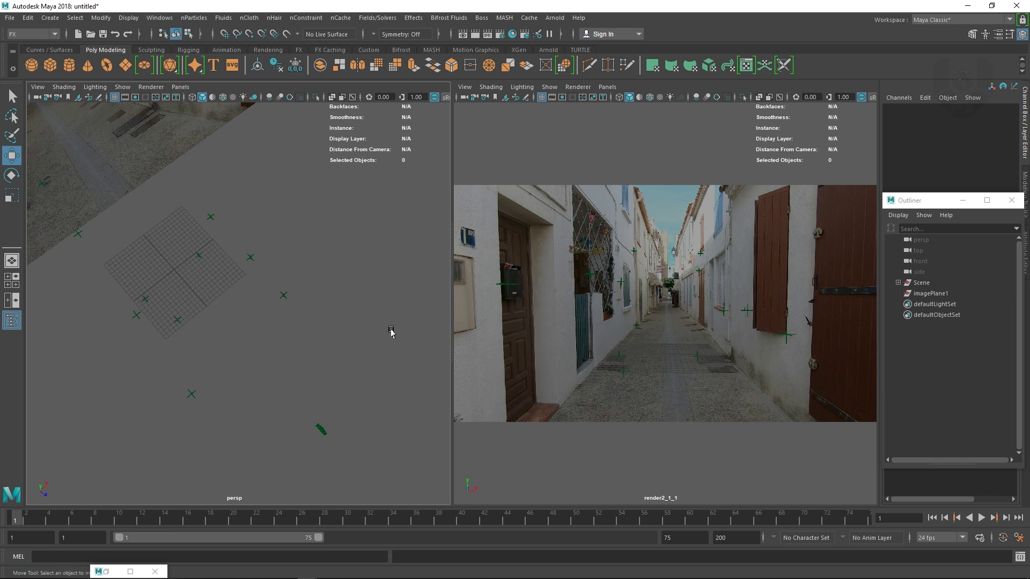
Step: Import the human model FinalBaseMesh.obj from the exprts folder into the scene as a size reference
left_click(10, 19)
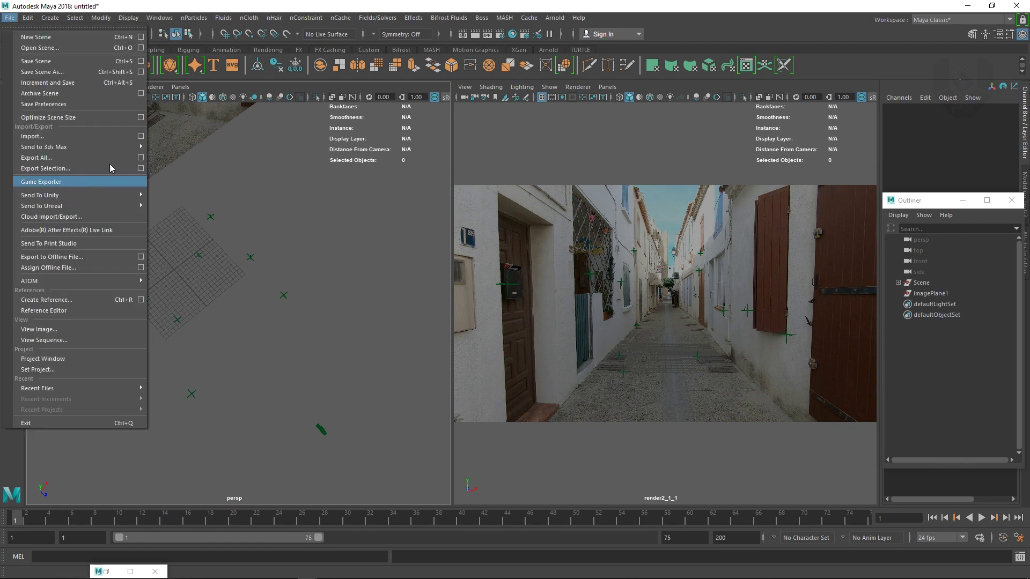
left_click(45, 138)
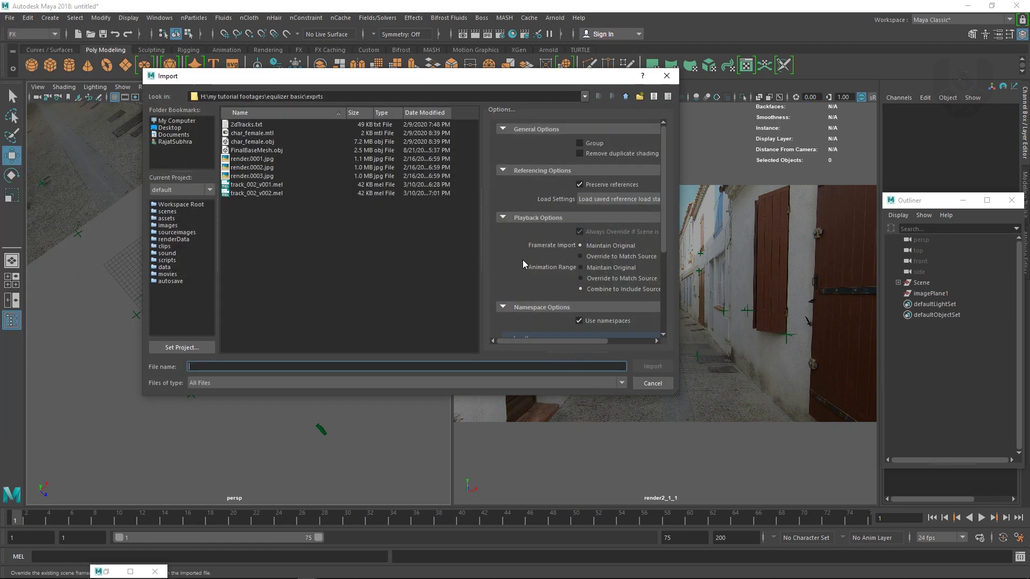
left_click(314, 256)
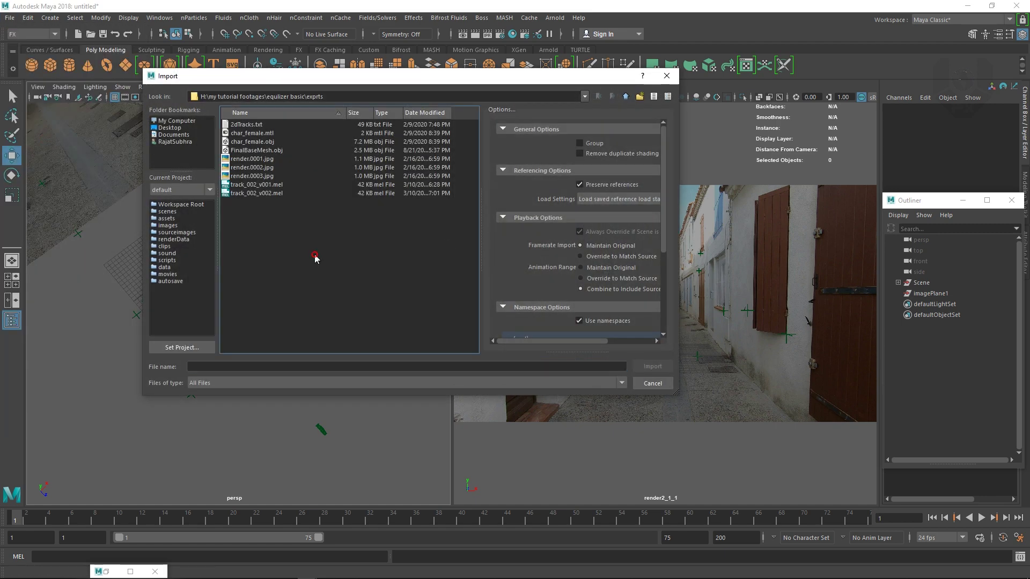
left_click(255, 150)
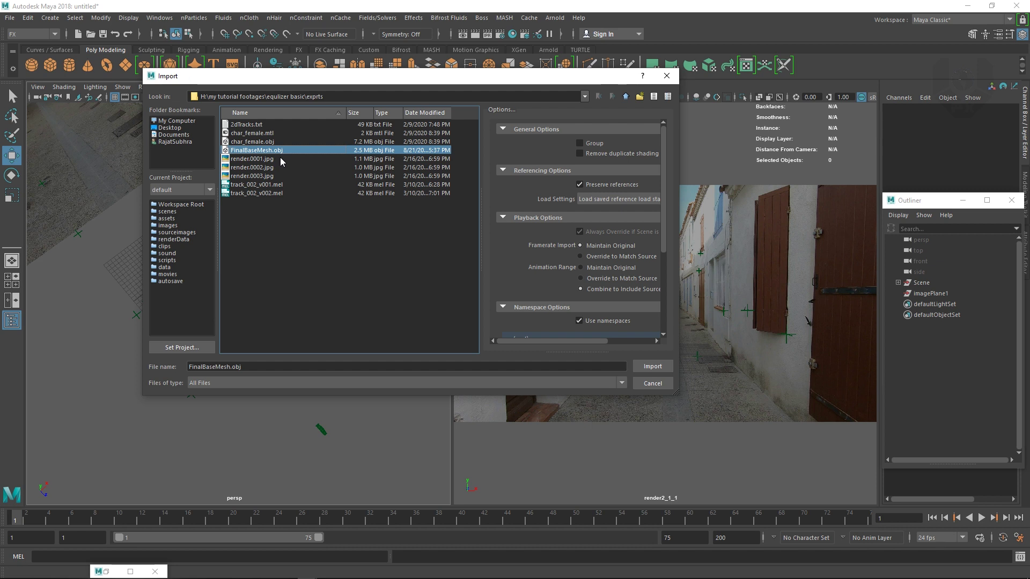
left_click(653, 367)
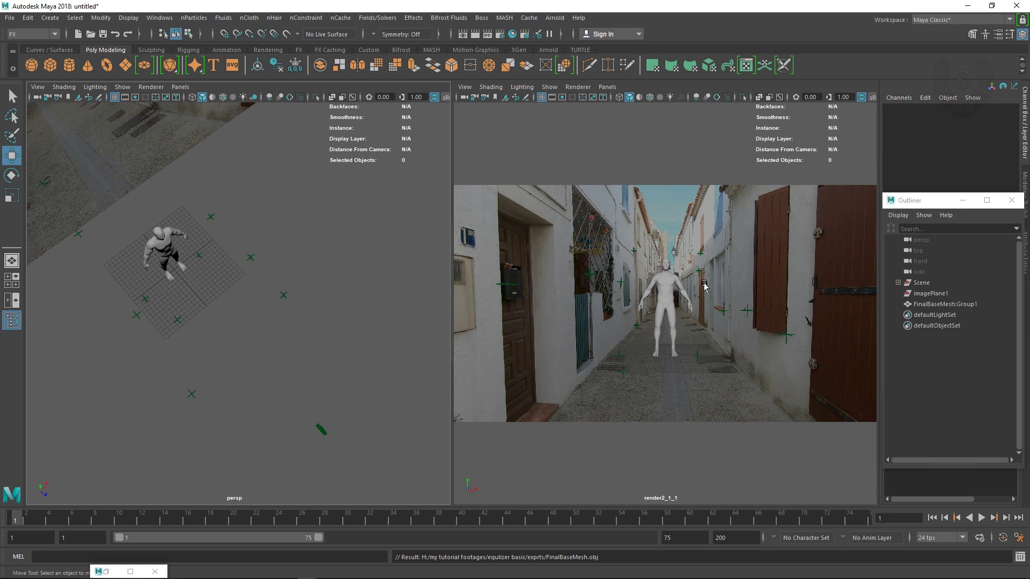
Step: Scale the whole Scene group, including camera and tracking points, uniformly to 1.373 about its ground-point pivot to fit the figure's size
left_click(930, 284)
left_click_drag(123, 413, 214, 418, "alt")
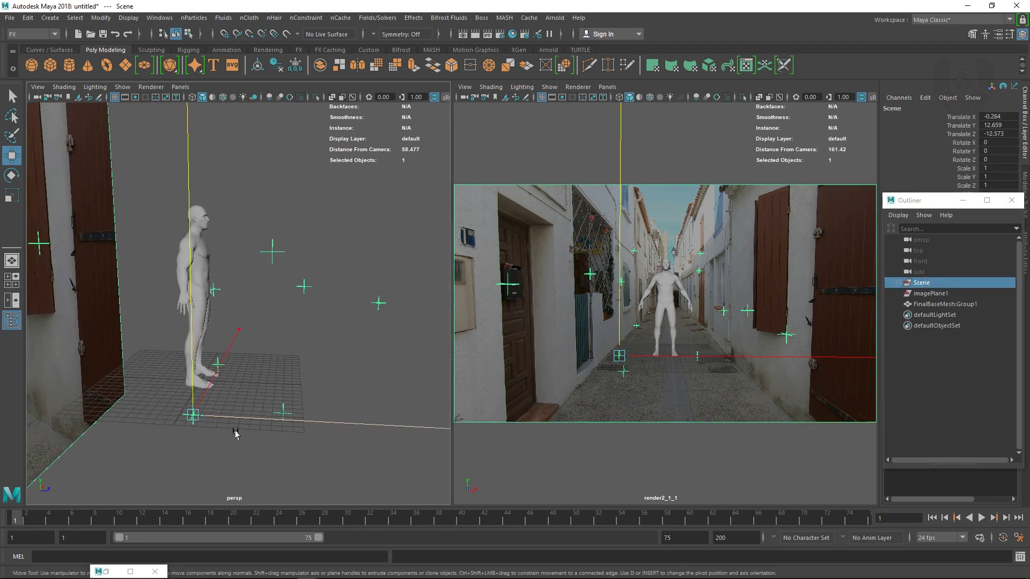
key("r")
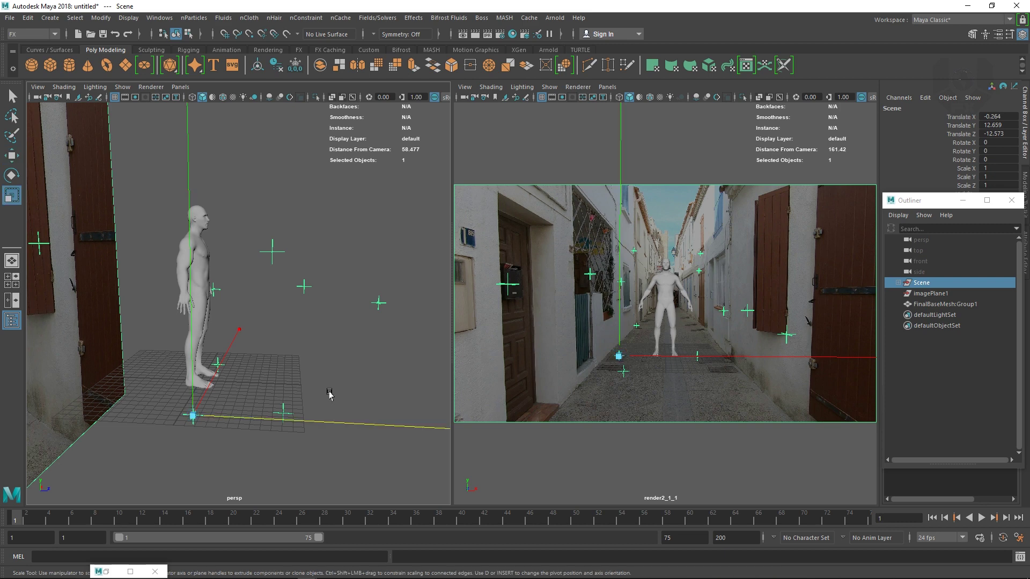
left_click_drag(292, 381, 944, 271, "alt")
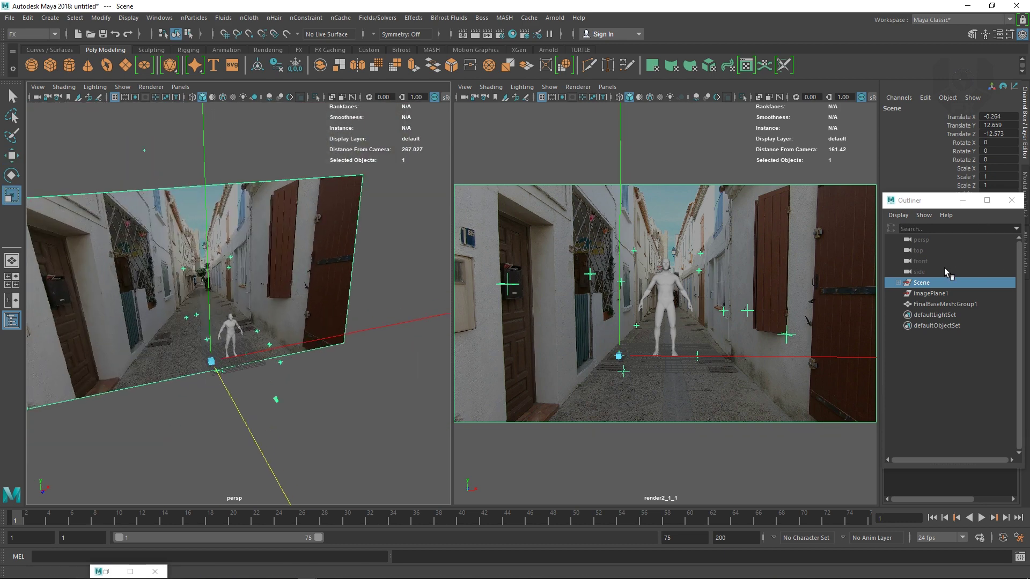
left_click(898, 282)
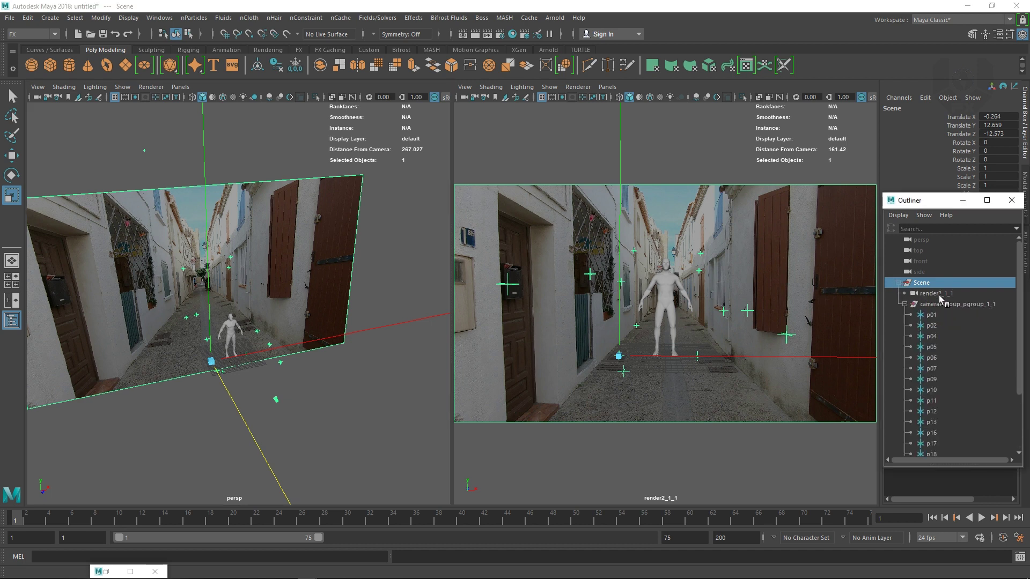
left_click(936, 294)
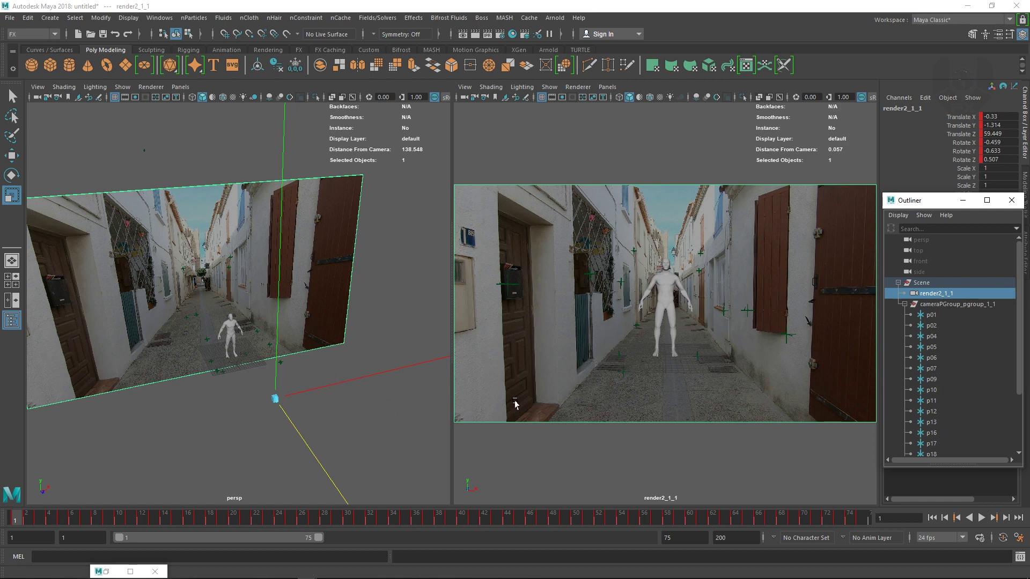
middle_click_drag(898, 287, 923, 284)
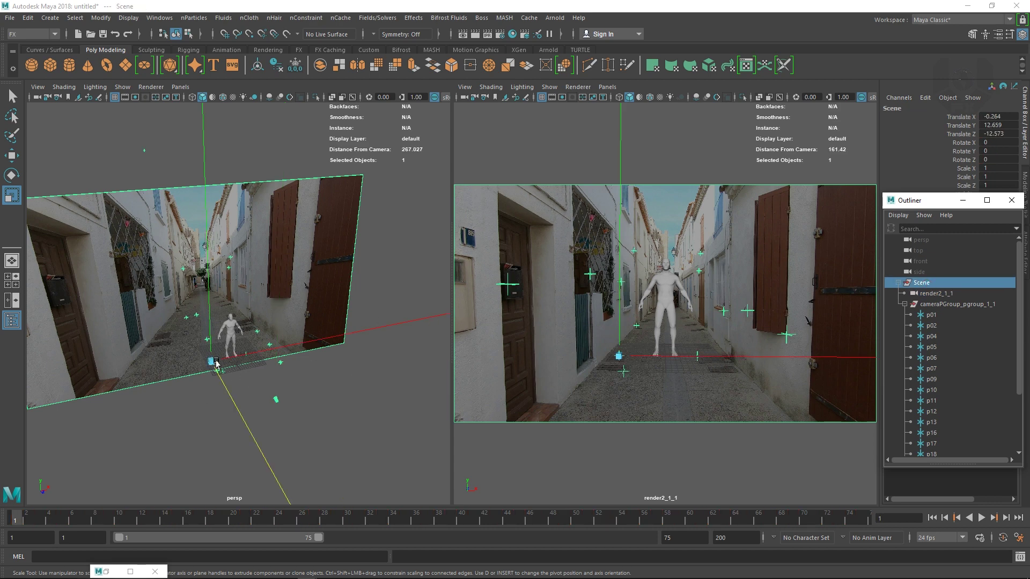
left_click_drag(211, 363, 278, 416)
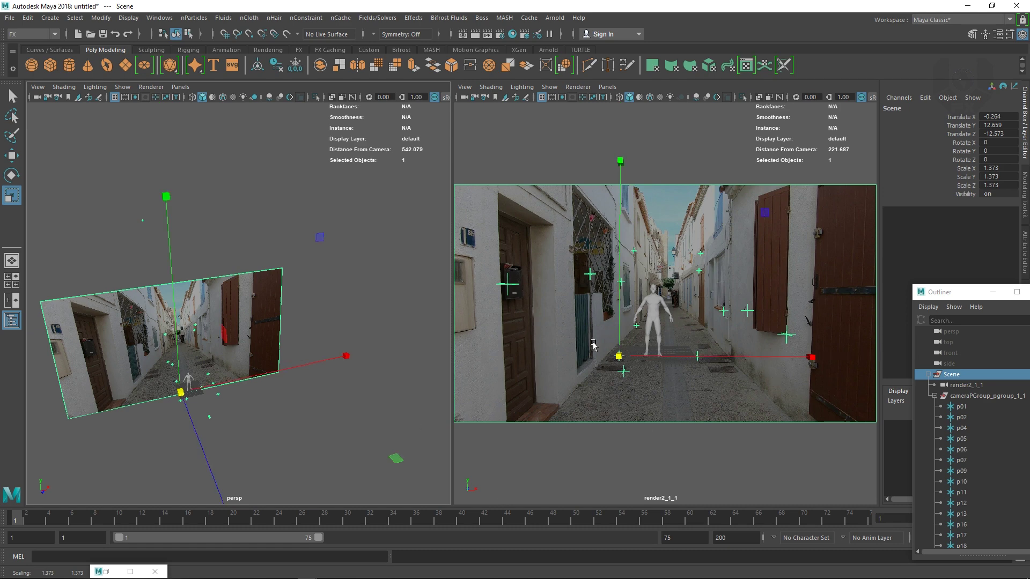
Step: Play the shot through render2_1_1, including in an enlarged view, to check that the figure stays locked to the street
key("alt+v")
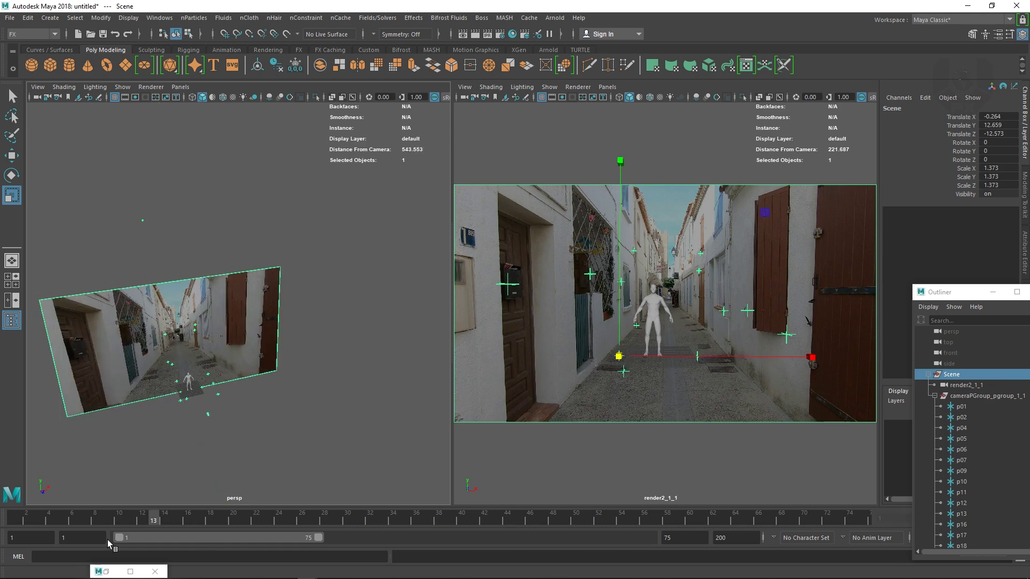
key("alt+v")
left_click(696, 208)
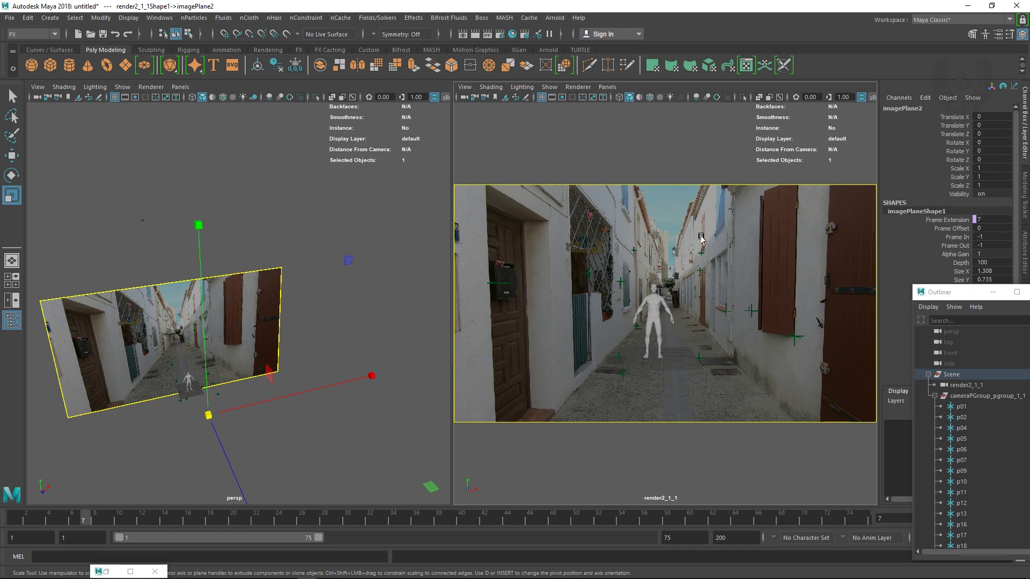
key("space")
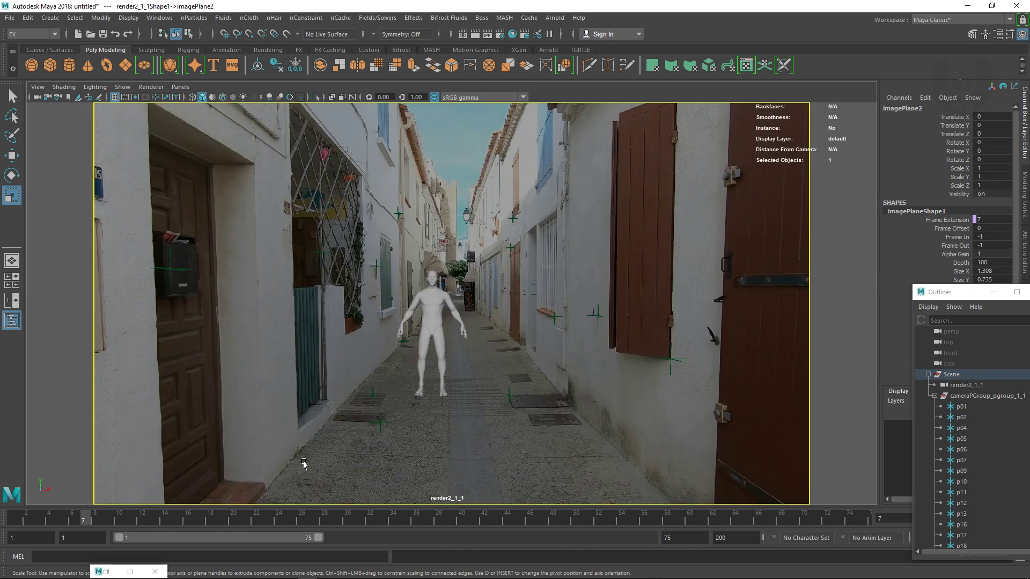
left_click_drag(955, 292, 821, 153)
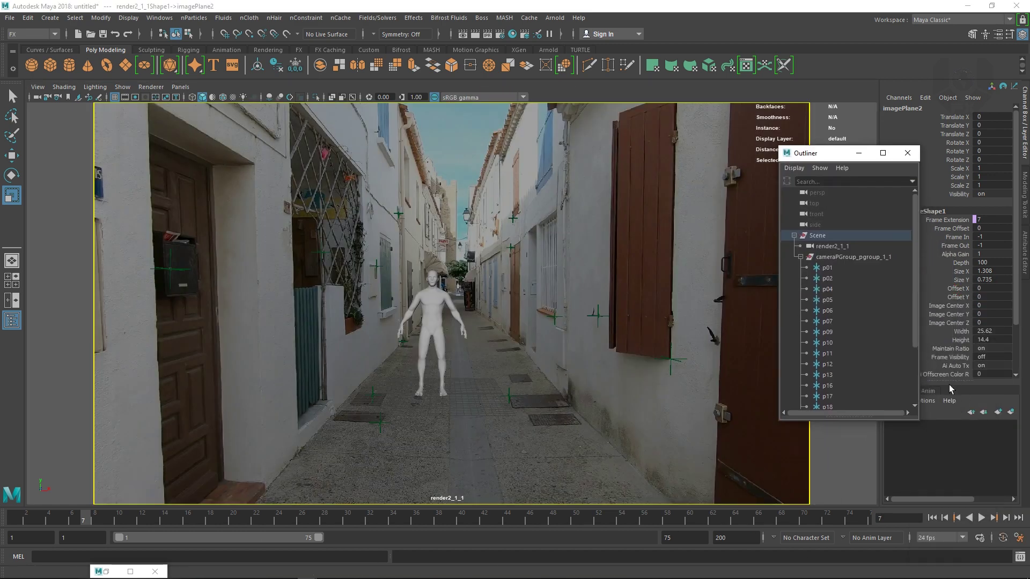
left_click(981, 517)
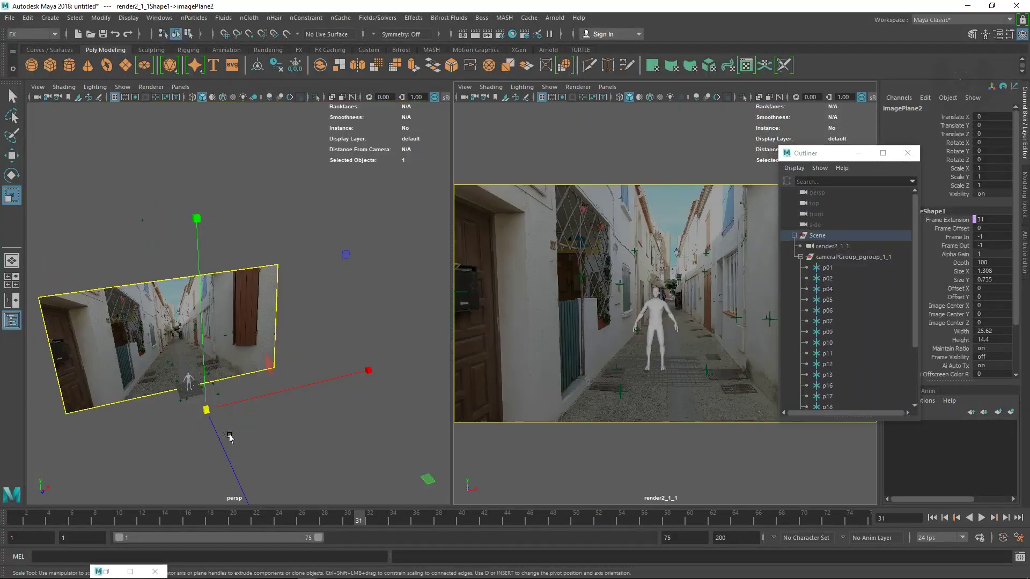
Step: Create a polygon plane at the grid origin beneath the figure
left_click_drag(229, 435, 230, 231, "alt")
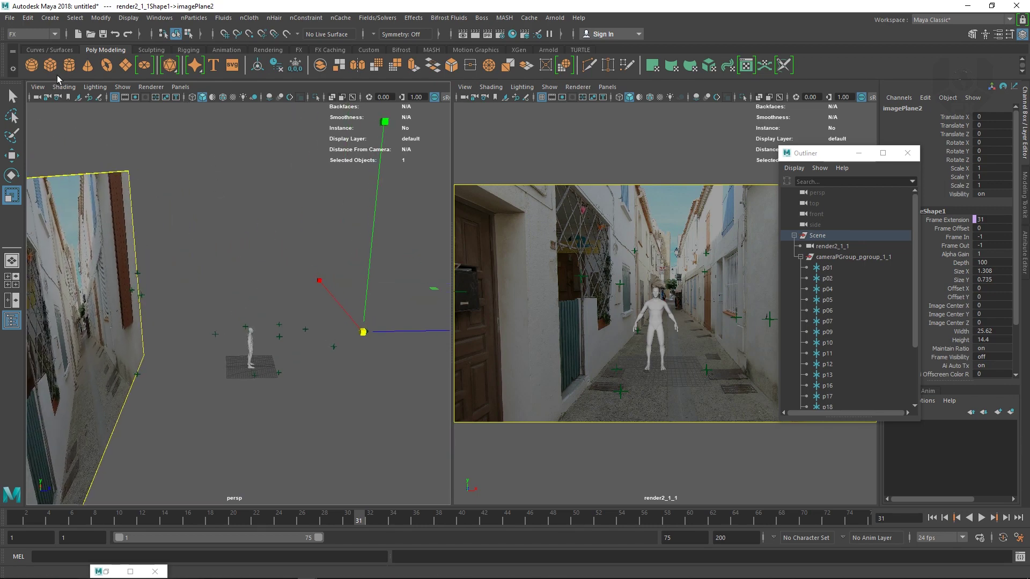
left_click(125, 66)
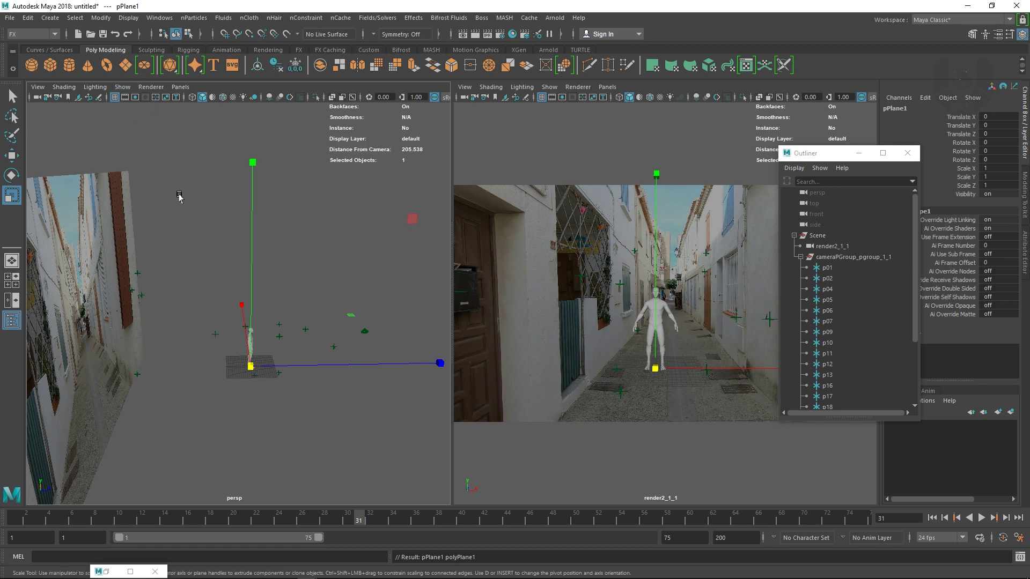
Step: Enlarge the ground plane to a scale of 85.926 and lengthen it along the street to Scale Z 247.309
left_click_drag(269, 429, 520, 457, "alt")
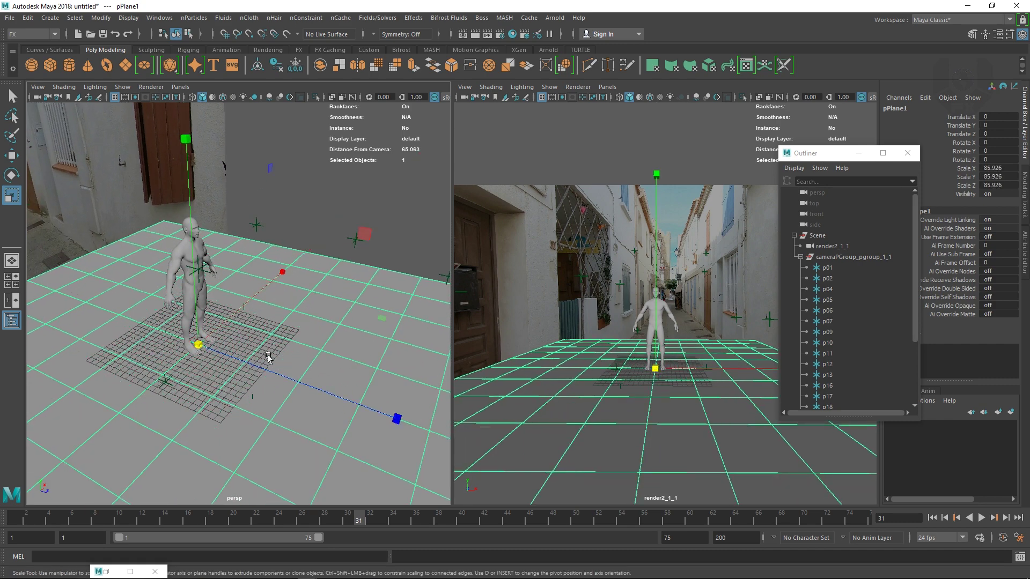
left_click_drag(259, 352, 444, 405, "alt")
left_click_drag(349, 375, 433, 352, "alt")
left_click_drag(333, 379, 300, 390, "alt")
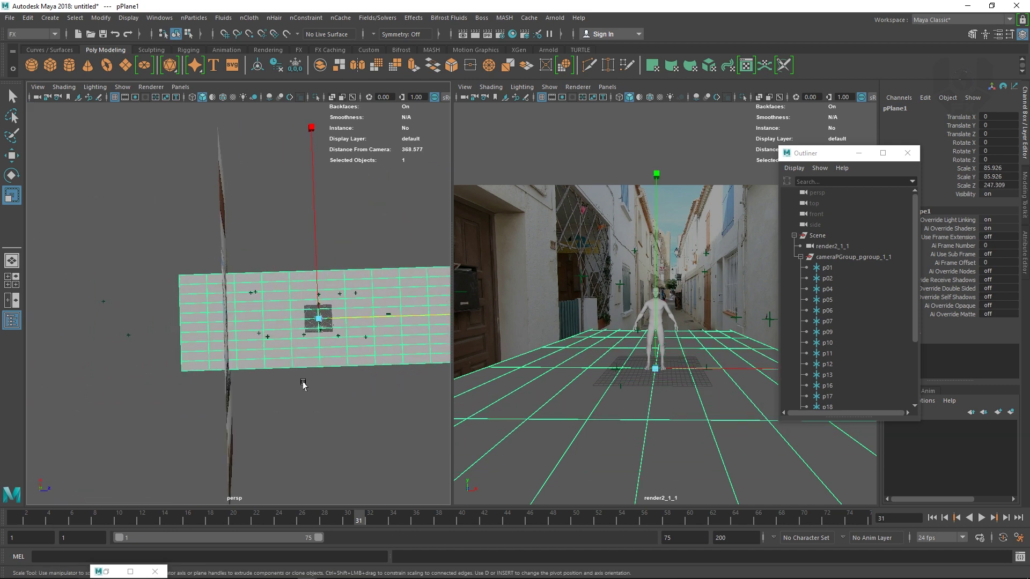
left_click_drag(383, 404, 357, 259, "alt")
right_click_drag(341, 429, 228, 346, "alt")
left_click_drag(228, 346, 263, 360, "alt")
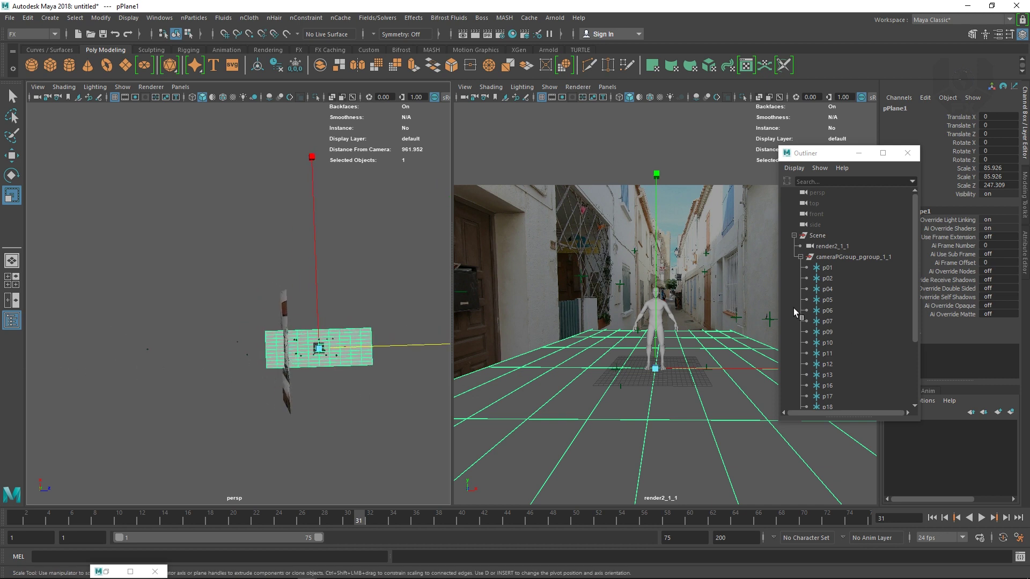
Step: Increase the depth of the render2_1_1 camera's imagePlaneShape1 to push the footage farther behind the scene geometry
left_click_drag(846, 153, 837, 257)
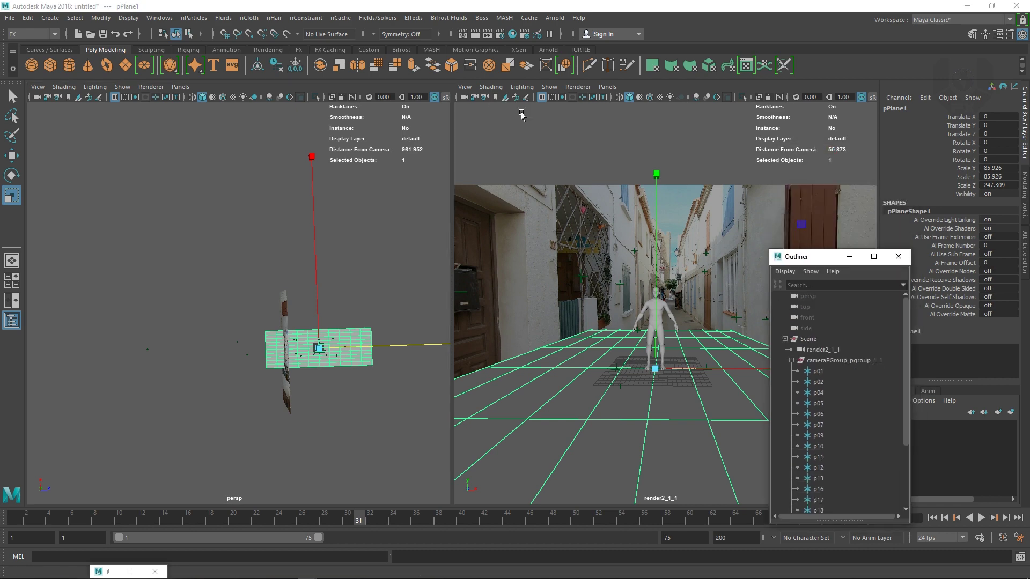
left_click(490, 100)
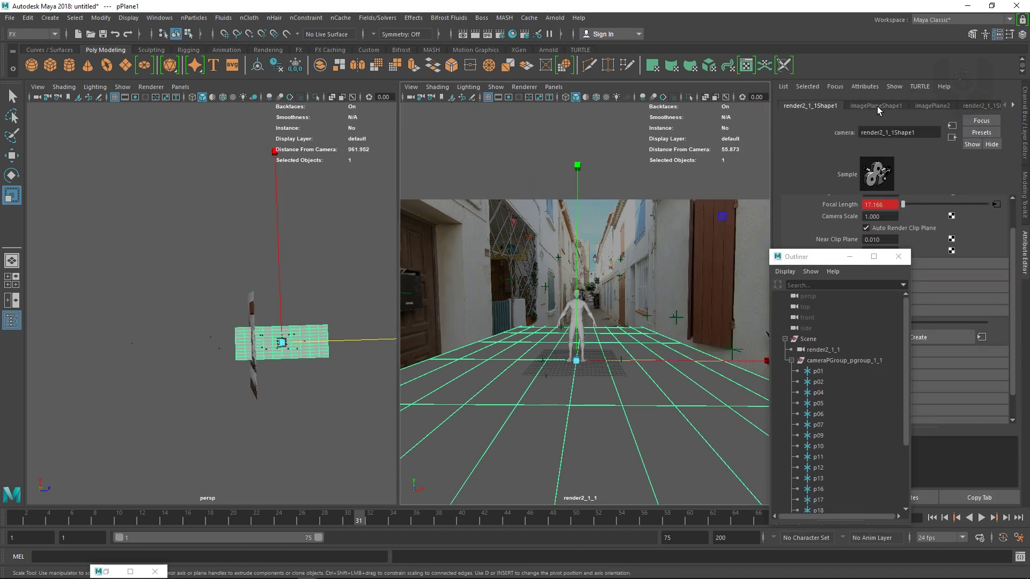
scroll(858, 231, "down", 2)
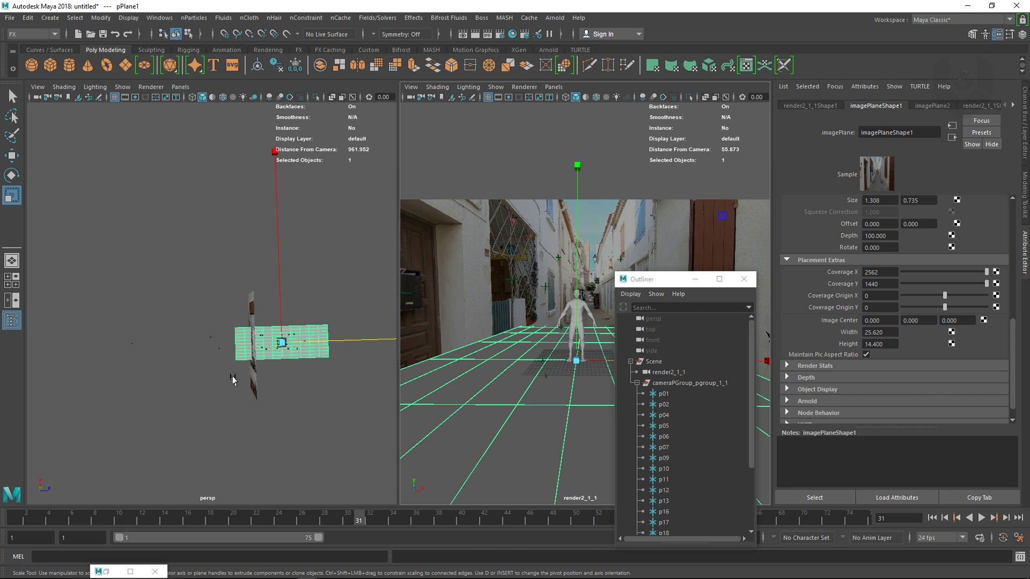
right_click_drag(283, 372, 307, 388, "alt")
left_click_drag(306, 388, 240, 345, "alt")
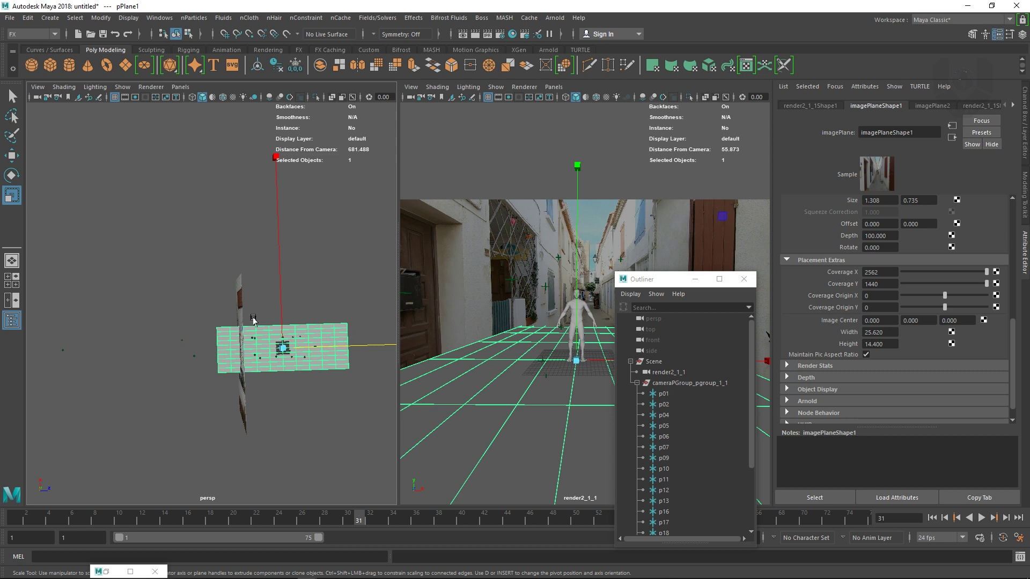
left_click(871, 238)
type("0")
key("Return")
left_click_drag(340, 396, 343, 461, "alt")
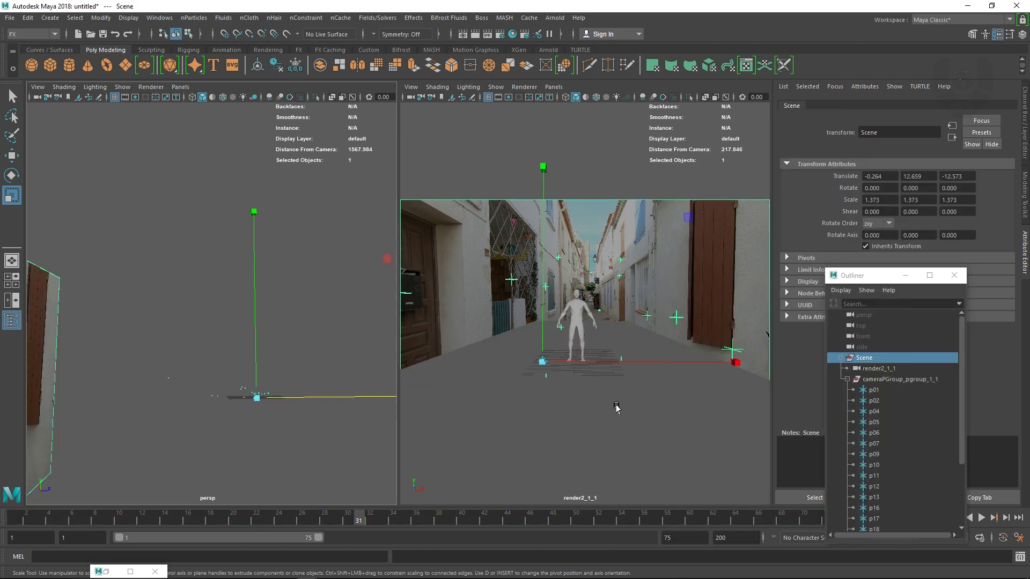
Step: Show the render2_1_1 view in wireframe so the footage can be seen through the ground plane
left_click(616, 408)
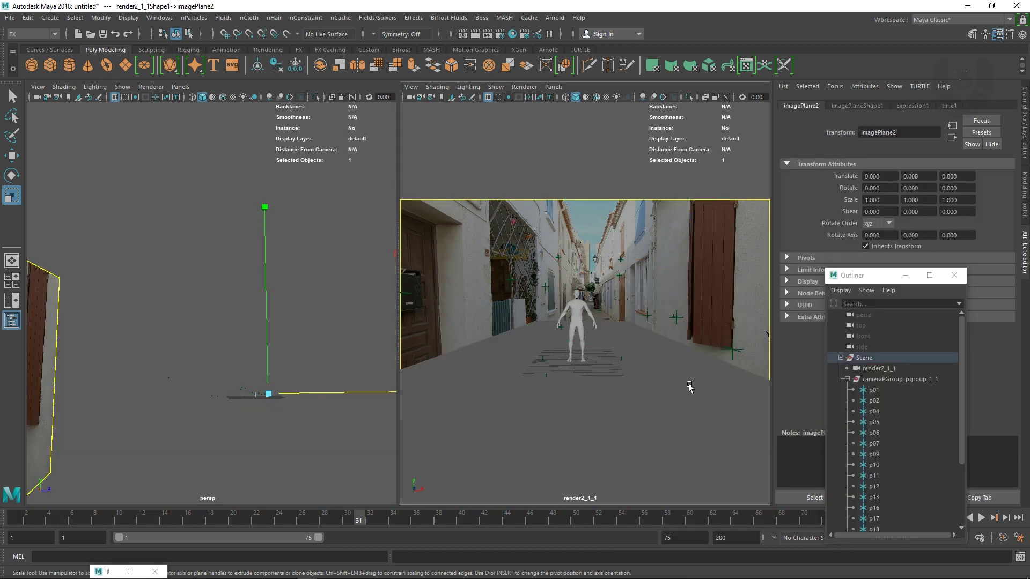
key("g")
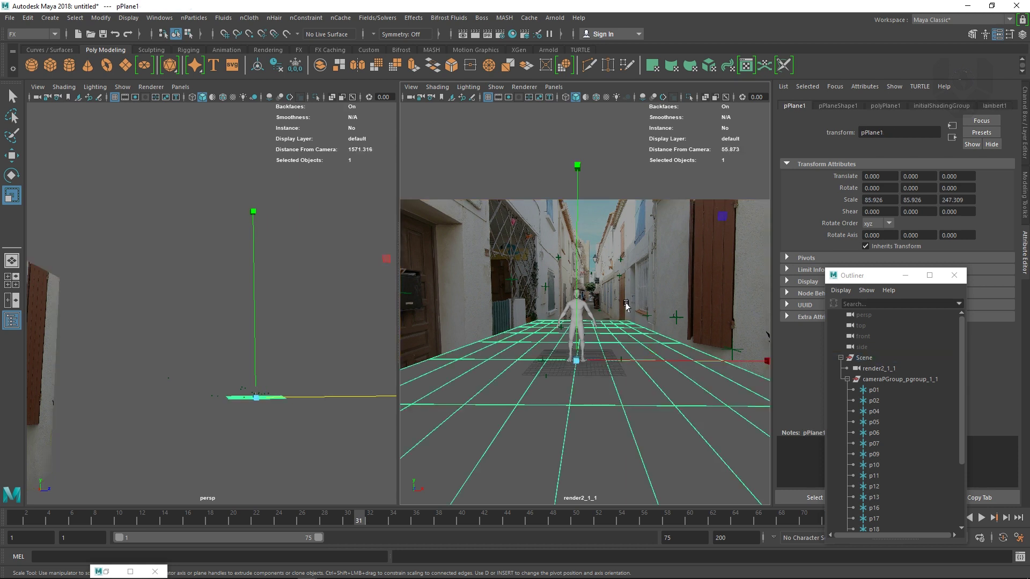
key("ctrl+z")
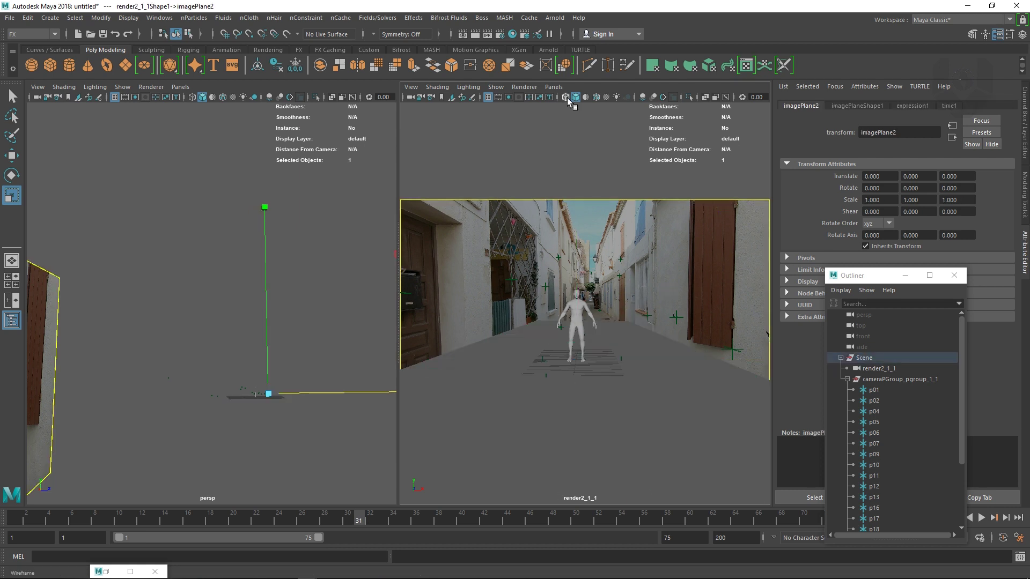
left_click(566, 97)
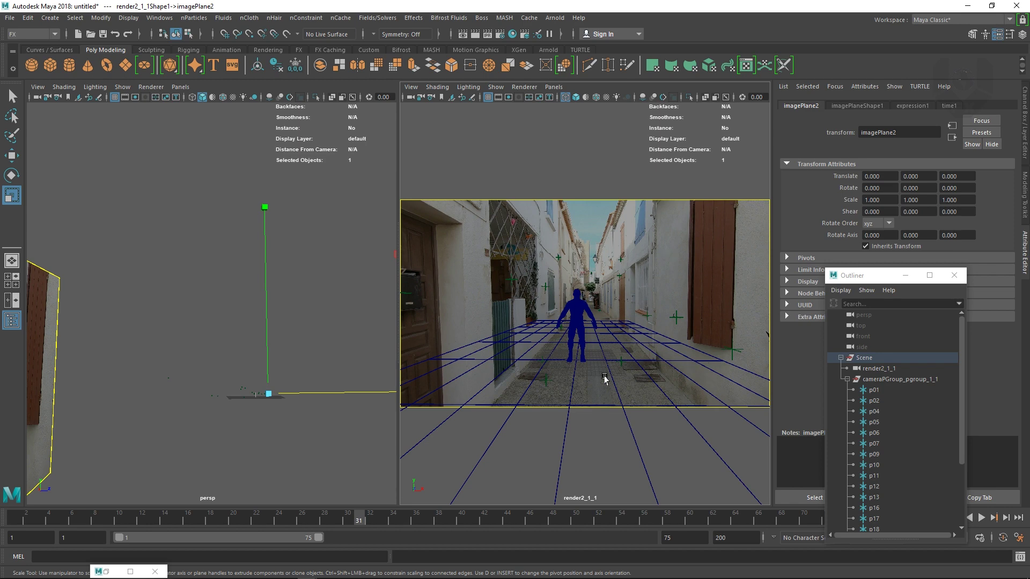
Step: Play the shot through render2_1_1, also in an enlarged view, to check how the plane's grid follows the street
left_click(614, 249)
key("alt+v")
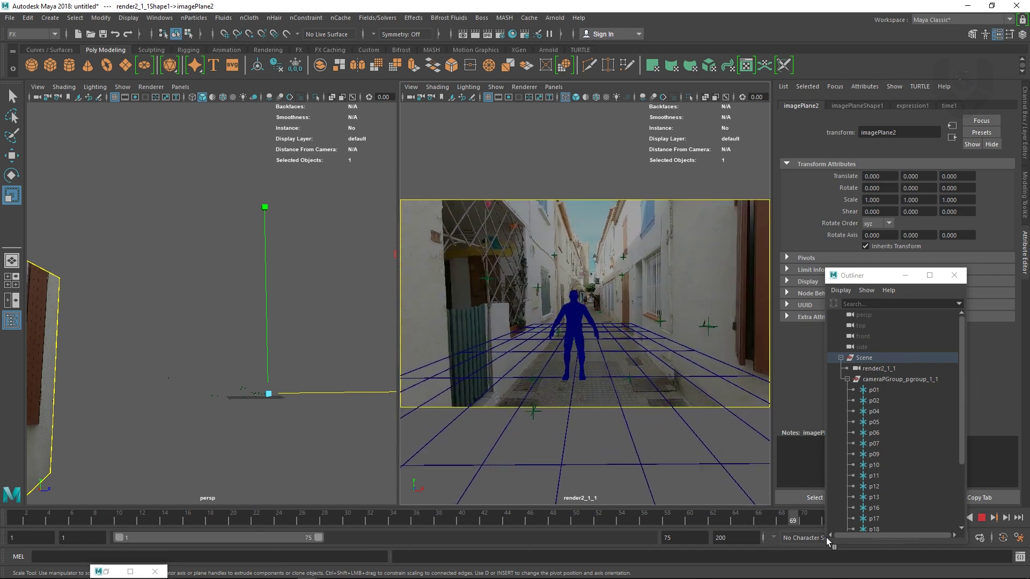
key("alt+v")
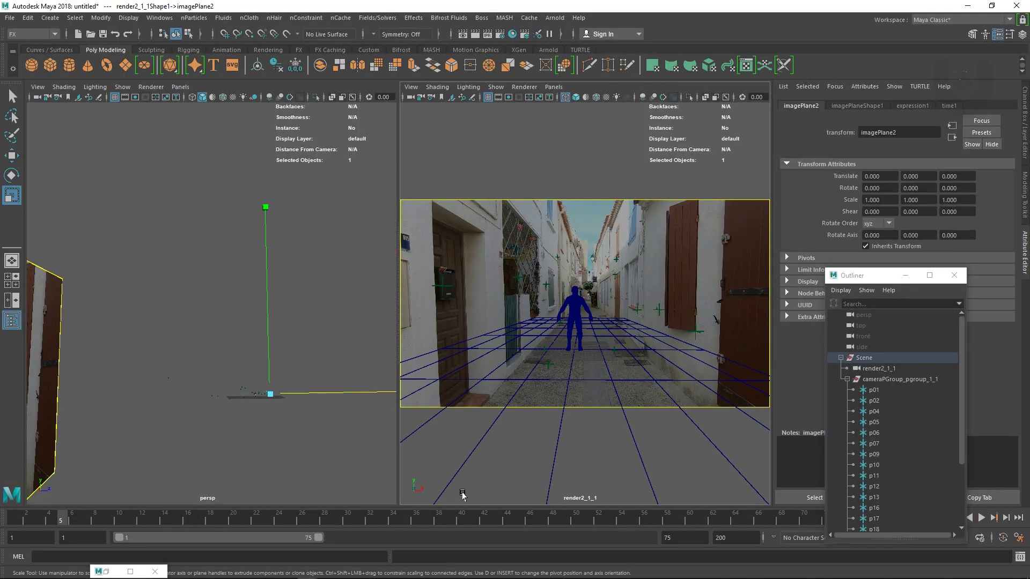
key("space")
key("alt+v")
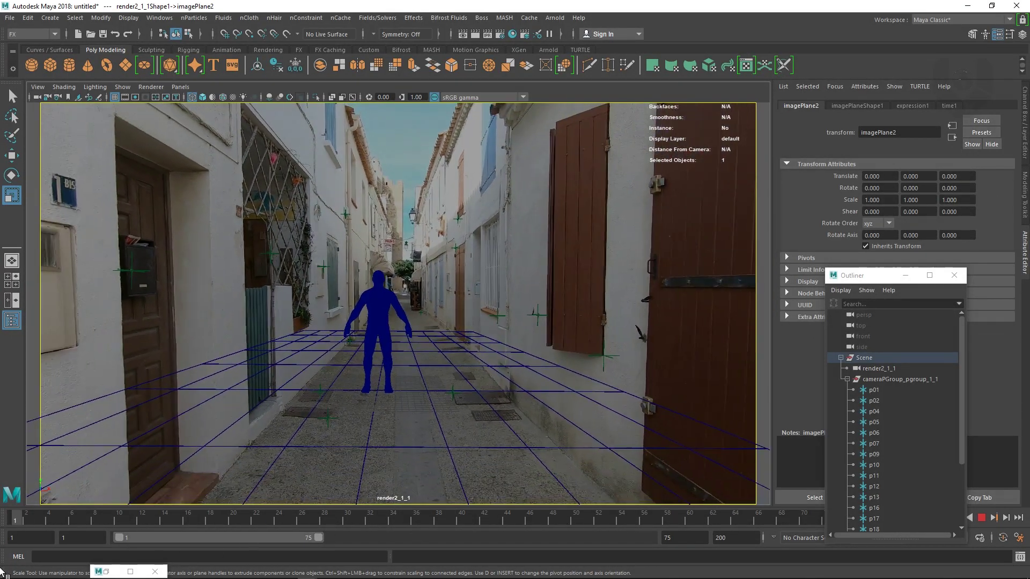
Step: Compare tracking points p07, p09 and p12 with the level of the ground plane in a side-on perspective view
left_click(328, 433)
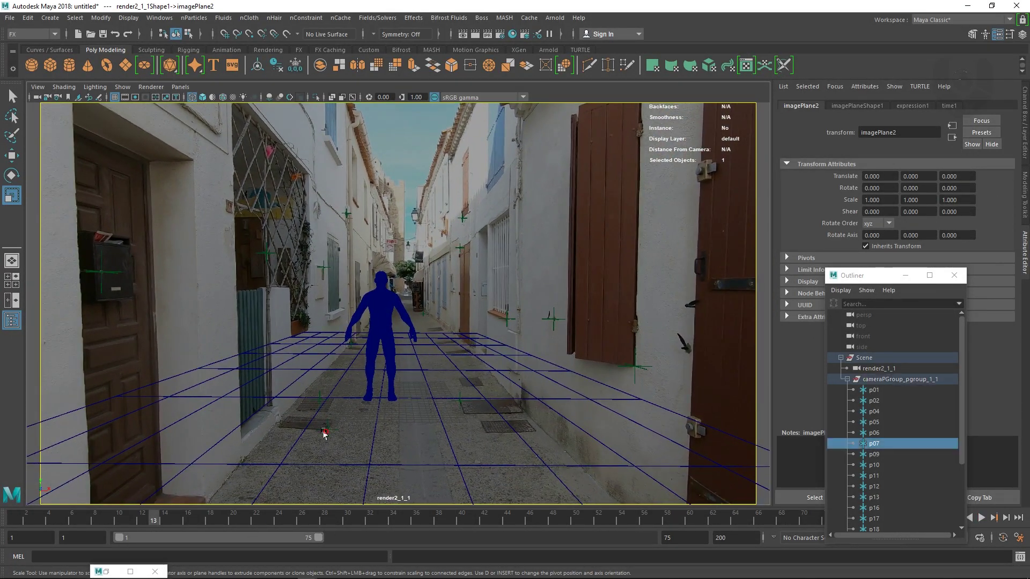
key("space")
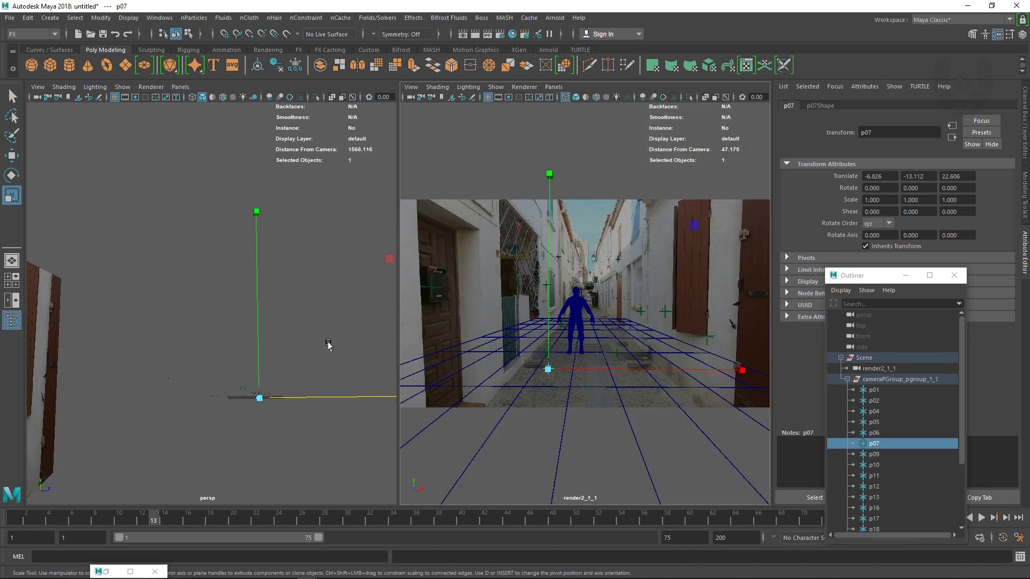
key("space")
right_click_drag(528, 429, 538, 304, "alt")
left_click(375, 345)
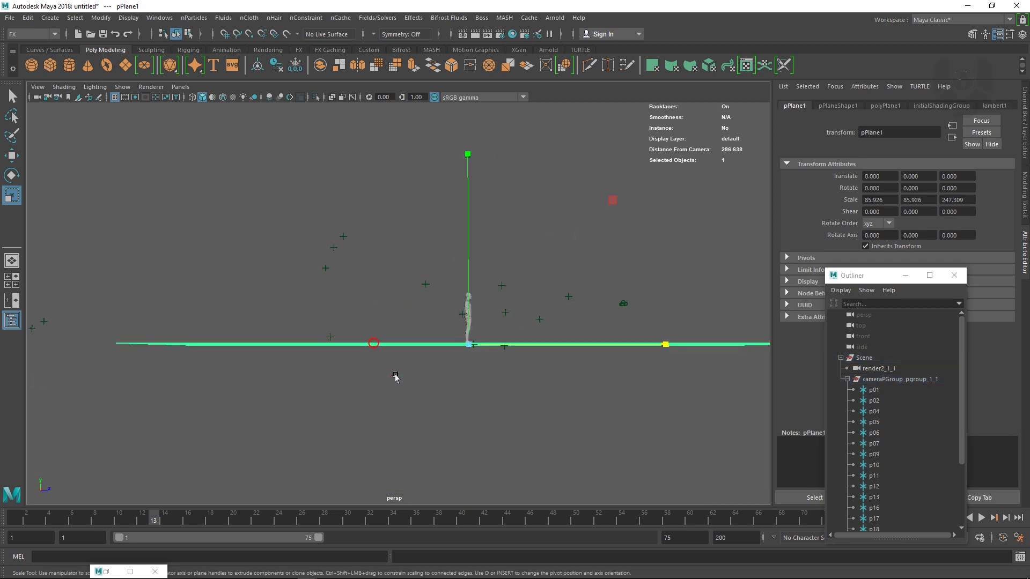
left_click_drag(461, 369, 476, 370, "alt")
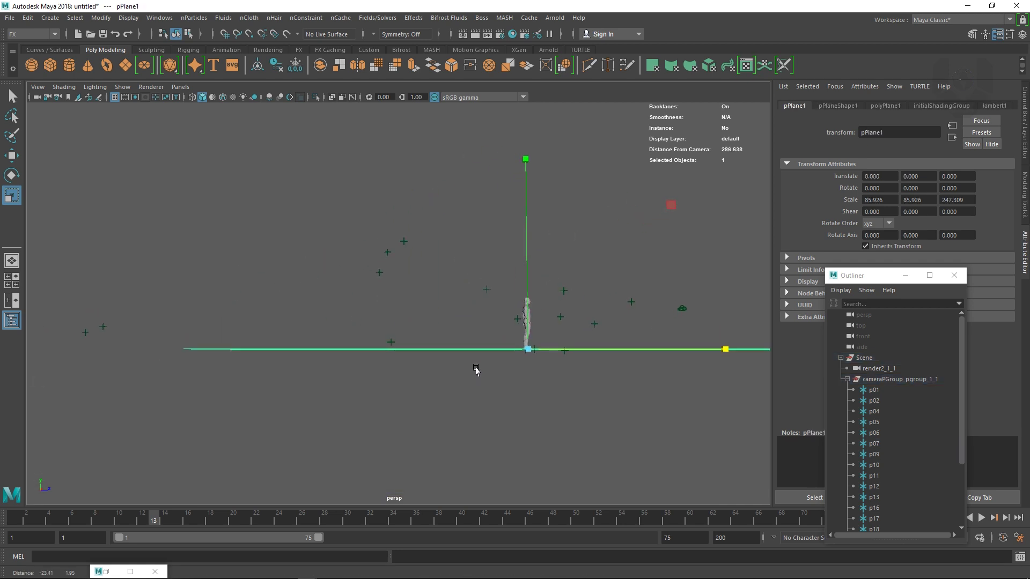
mouse_move(540, 364)
left_mouse_down("alt")
mouse_move(517, 386)
mouse_move(558, 292)
mouse_move(589, 281)
left_mouse_up("alt")
left_click_drag(391, 230, 421, 253)
left_click_drag(182, 246, 184, 247)
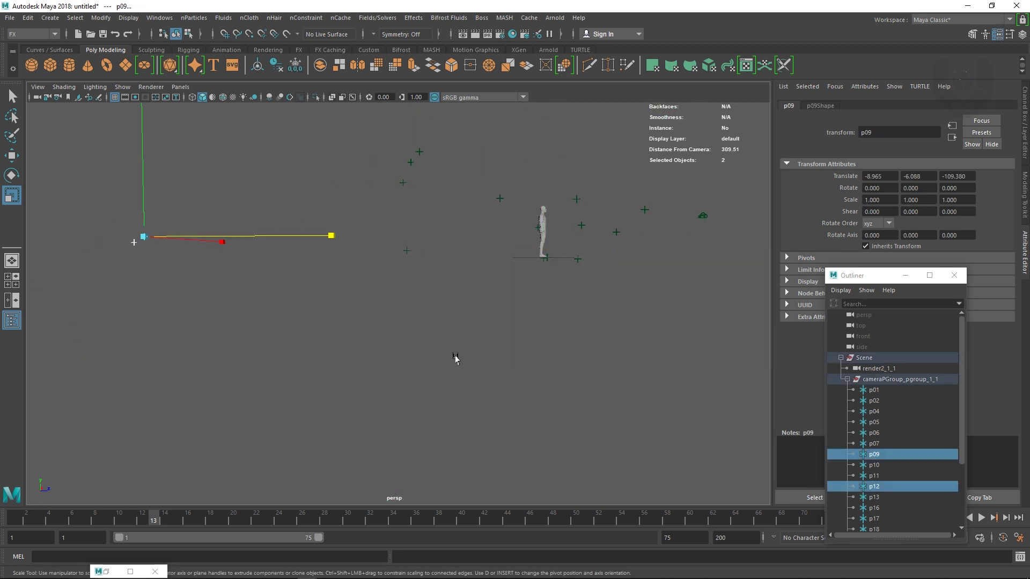
left_click(404, 262)
left_click_drag(476, 341, 546, 349, "alt")
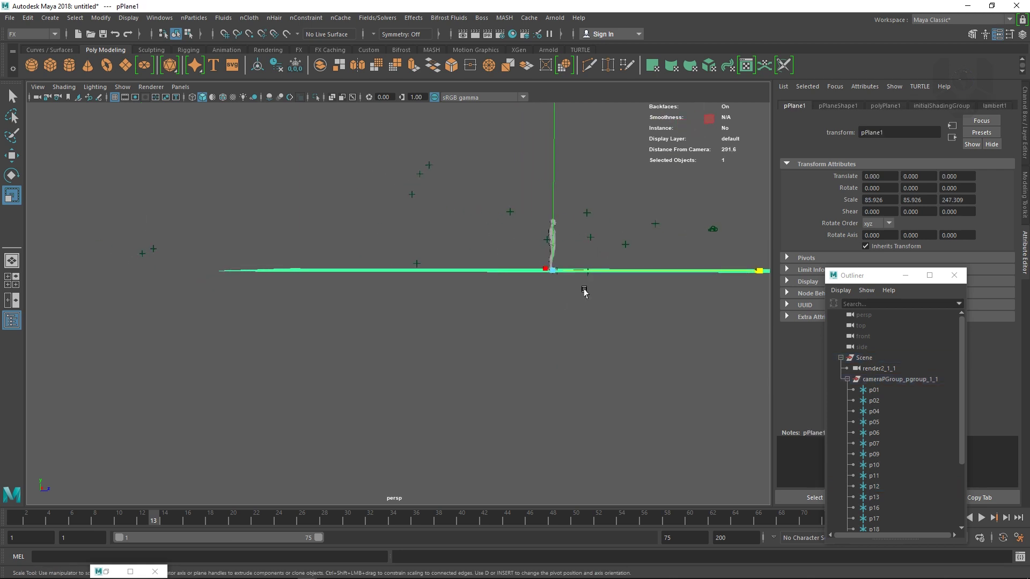
Step: Tilt the Scene group slightly about the X axis with the Rotate tool to bring the ground tracking points level with the plane
key("e")
left_click(301, 363)
left_click_drag(554, 349, 770, 364, "alt")
left_click(874, 358)
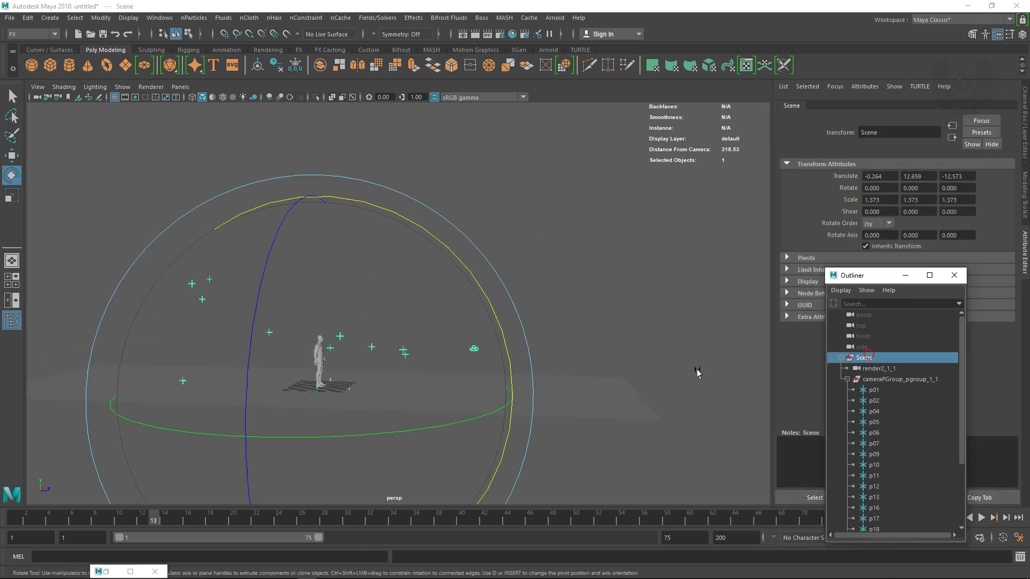
key("f")
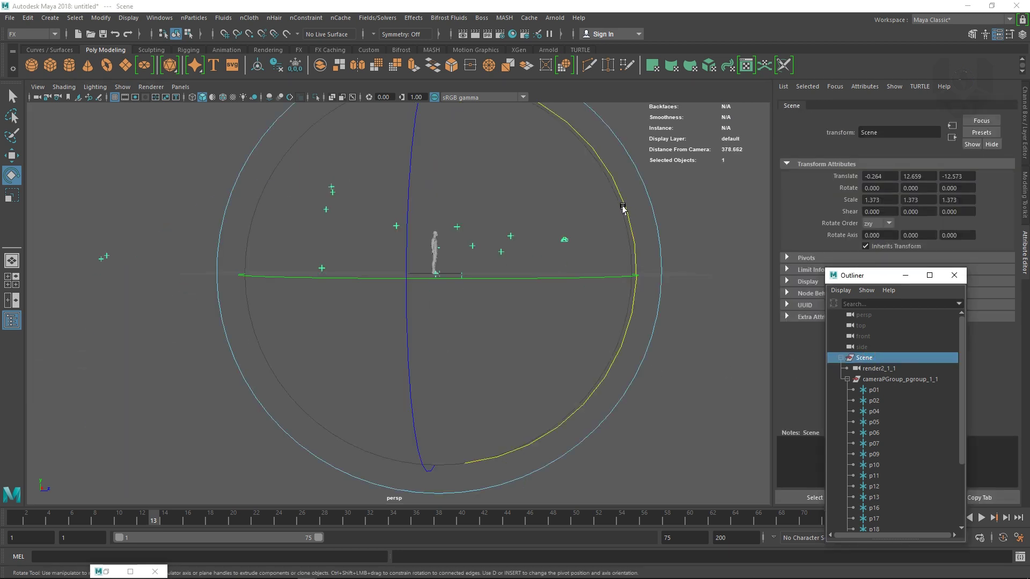
left_click_drag(623, 208, 629, 200)
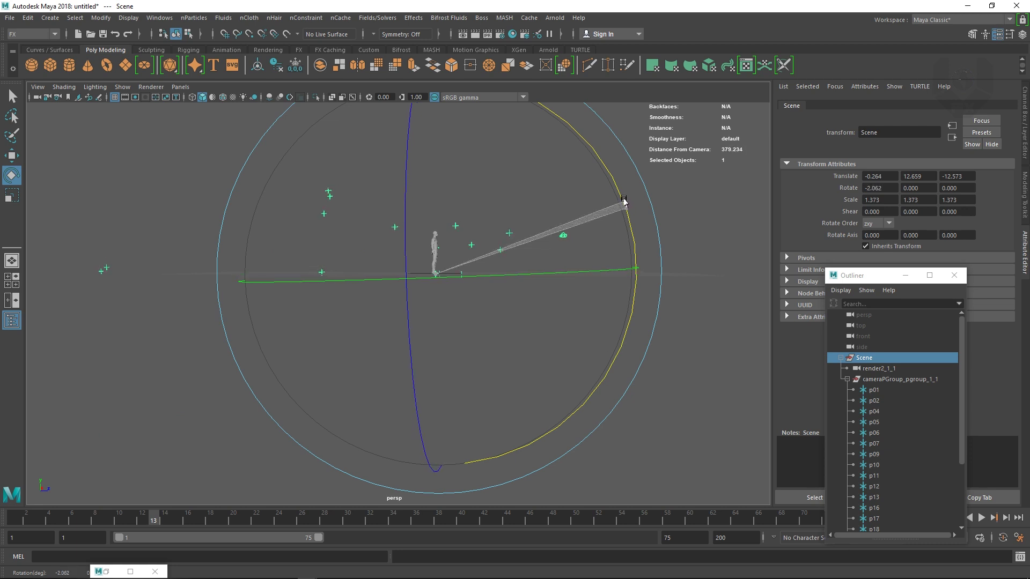
left_click(677, 381)
mouse_move(513, 334)
right_mouse_down("alt")
mouse_move(527, 348)
mouse_move(524, 317)
mouse_move(531, 326)
right_mouse_up("alt")
left_click_drag(531, 326, 533, 317, "alt")
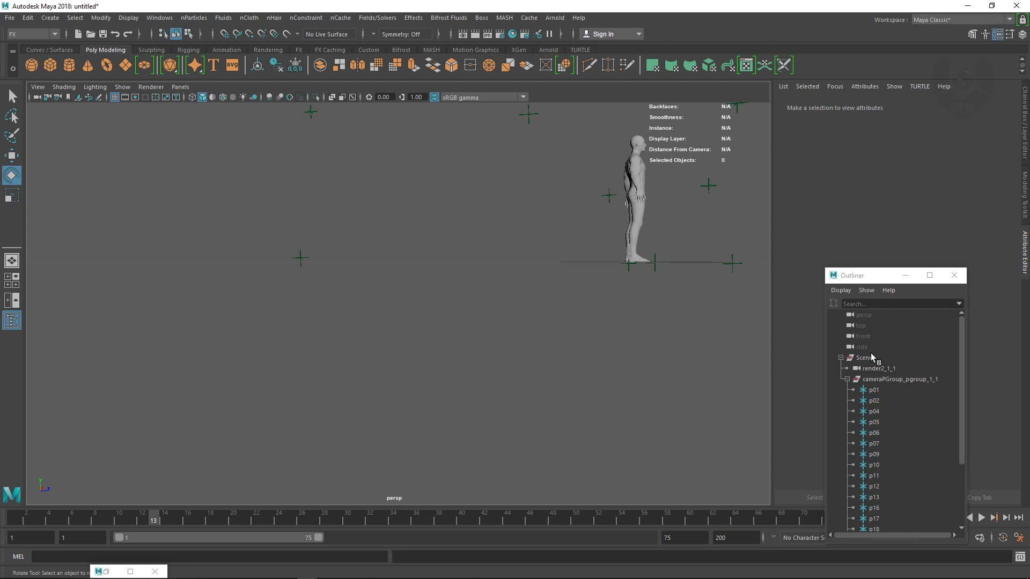
Step: Examine the tilted track through render2_1_1, comparing the plane's grid with the street from frame 1 onward
left_click_drag(268, 370, 231, 368, "alt")
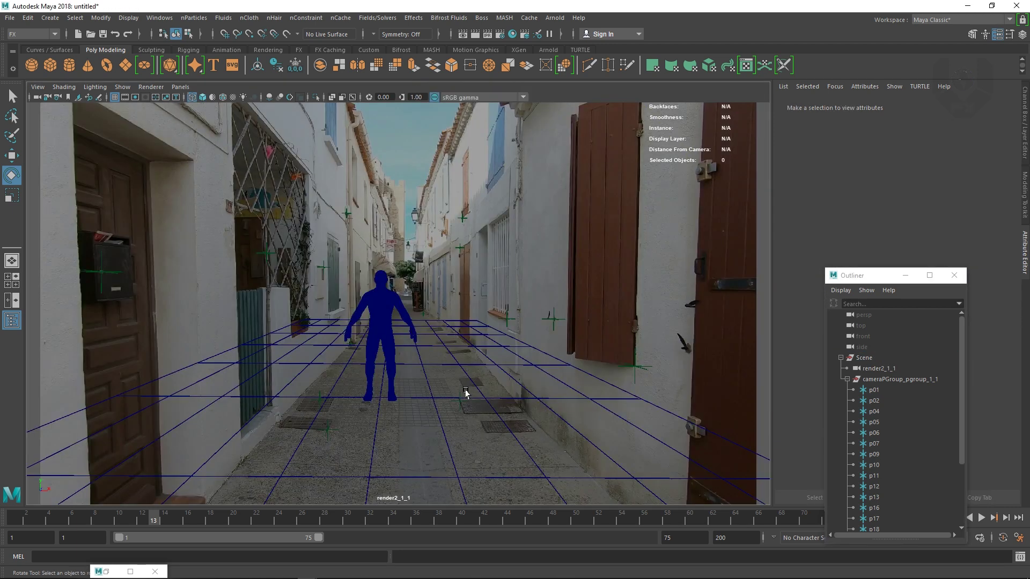
left_click(457, 365)
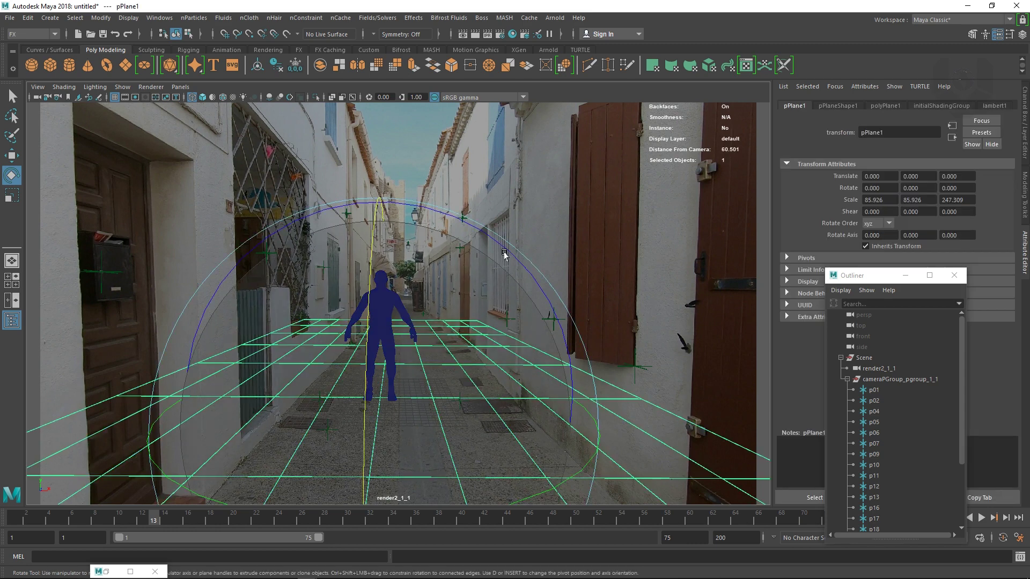
left_click(393, 352)
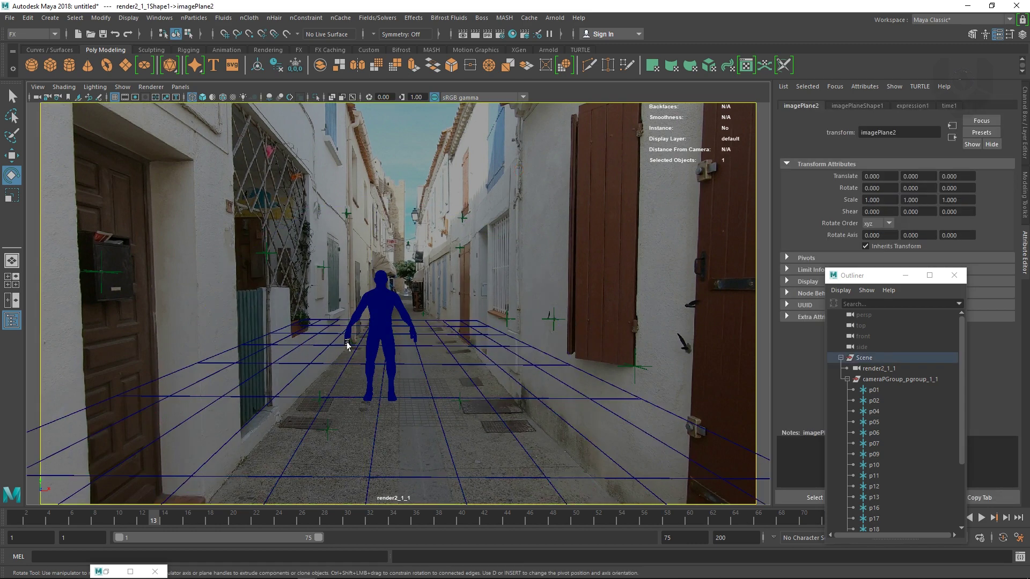
left_click(310, 420)
left_click(503, 356)
key("alt+shift+v")
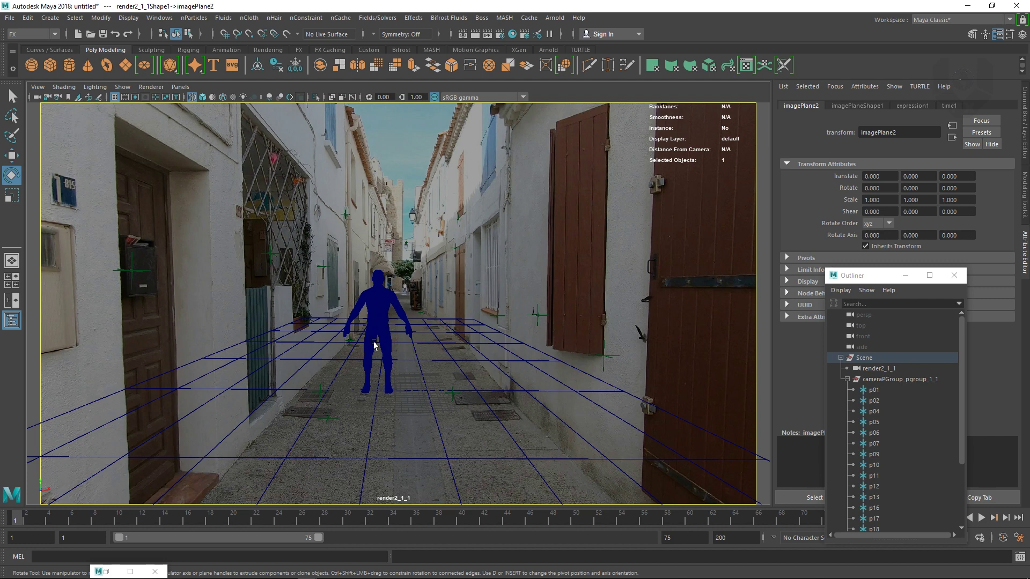
left_click_drag(28, 519, 953, 520)
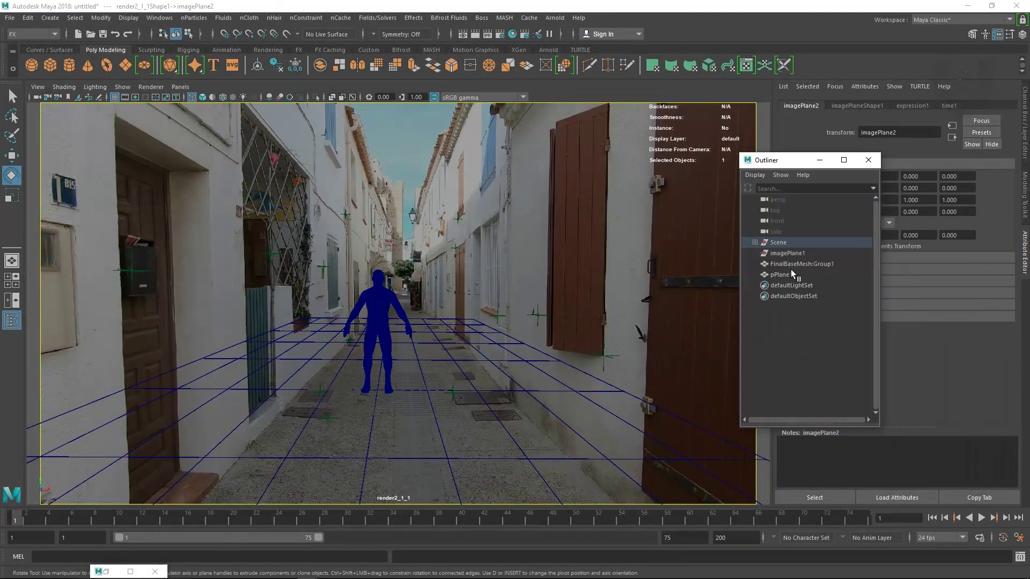
Step: Duplicate the FinalBaseMesh figure and move the copy far down the street to Translate Z -448.435
left_click(794, 264)
key("ctrl+d")
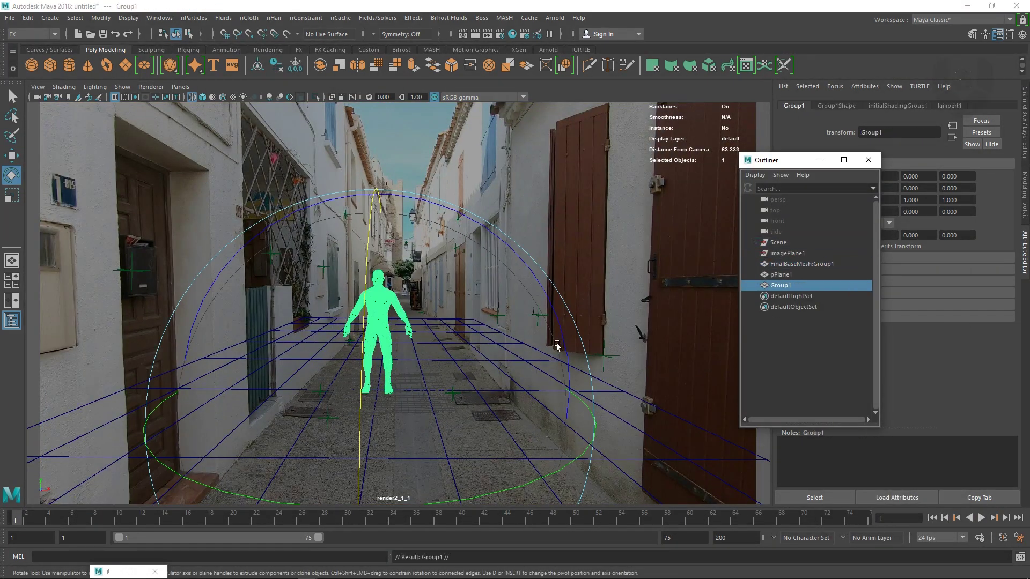
key("w")
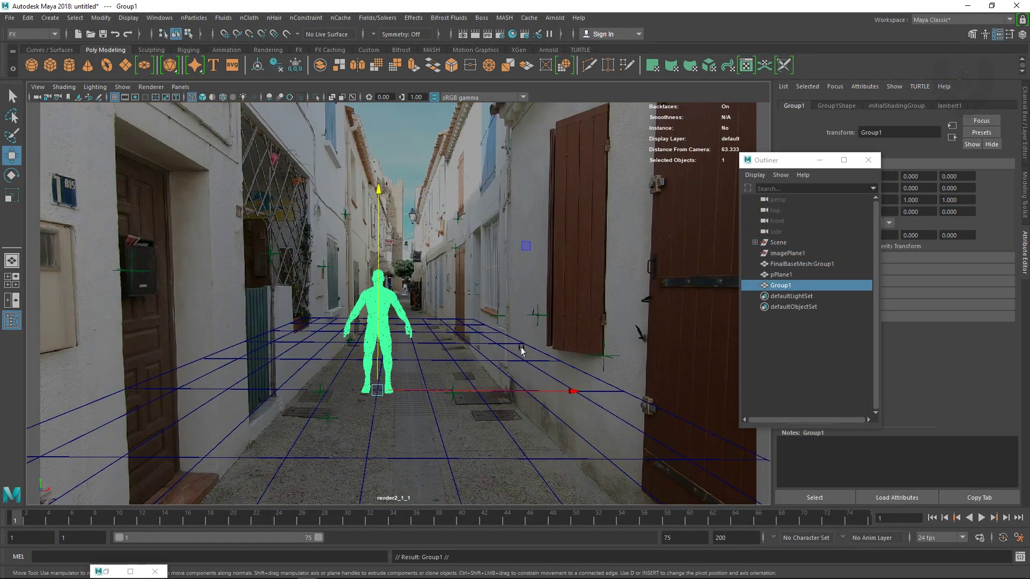
left_click(1022, 34)
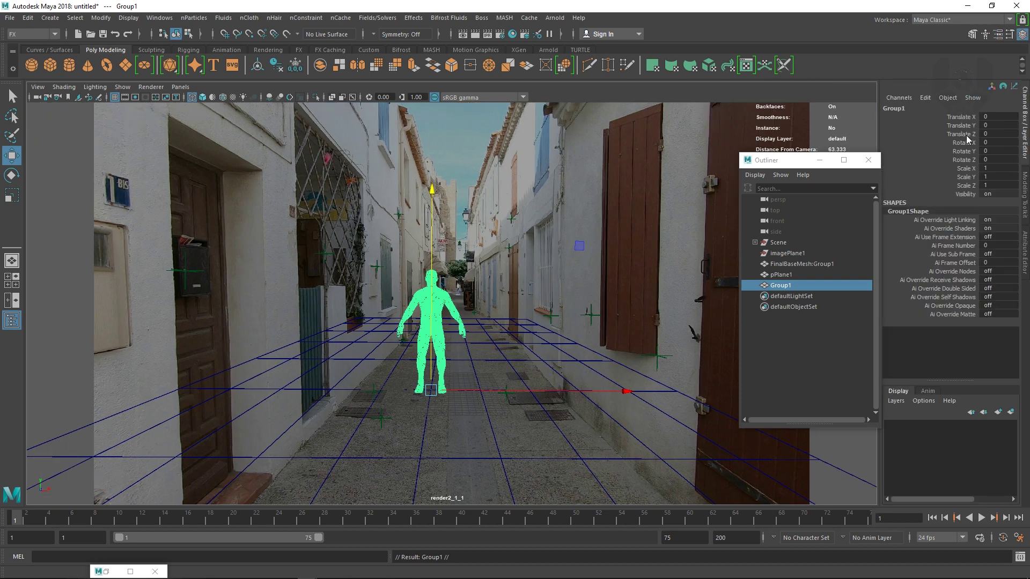
left_click(960, 134)
middle_click_drag(301, 258, 164, 363)
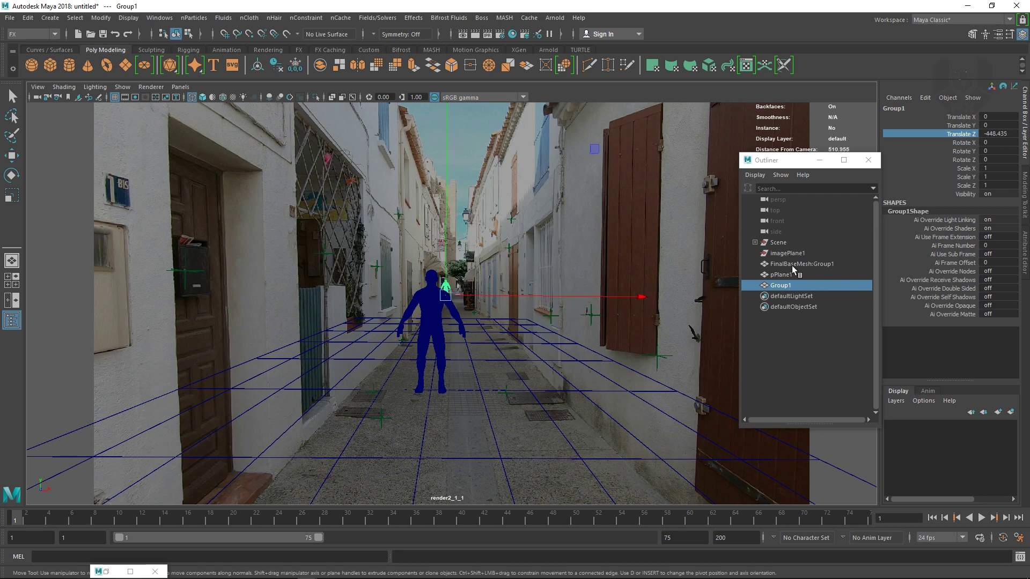
Step: Duplicate the FinalBaseMesh figure, move the copy close to the camera at Translate Z 42.751, and play the shot to check it
key("ctrl+d")
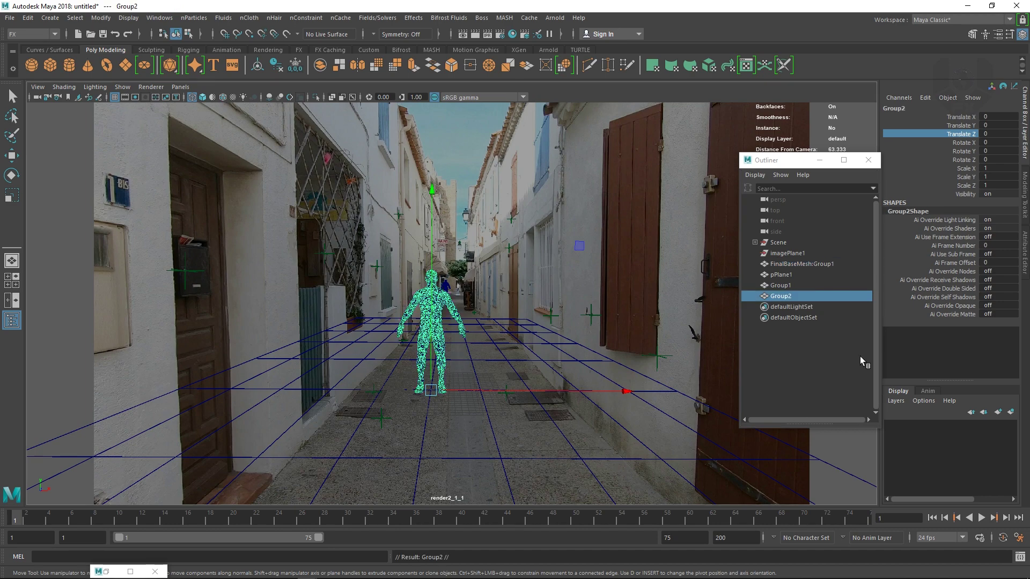
middle_click_drag(656, 260, 617, 321)
key("alt+v")
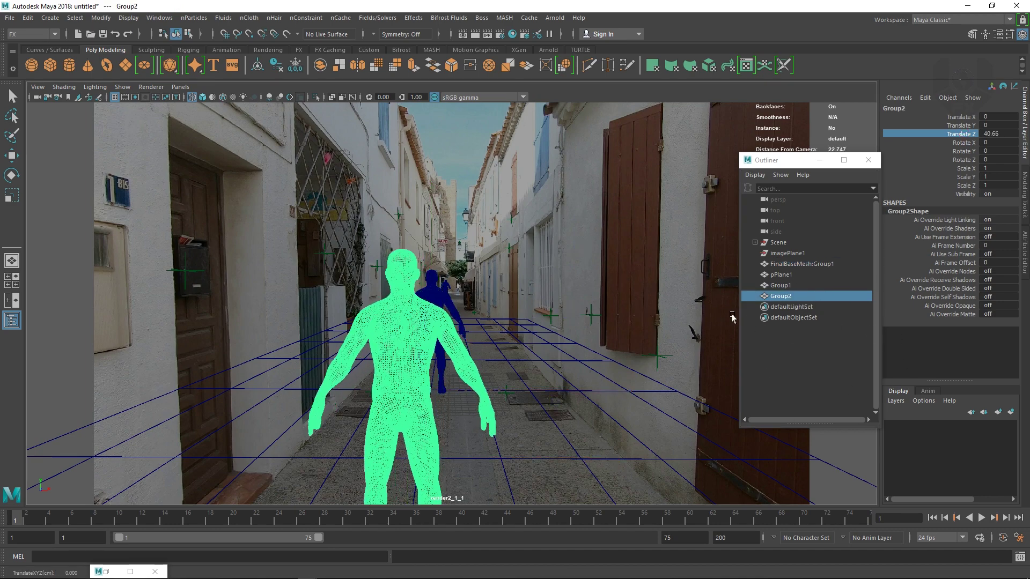
middle_click_drag(561, 338, 512, 450)
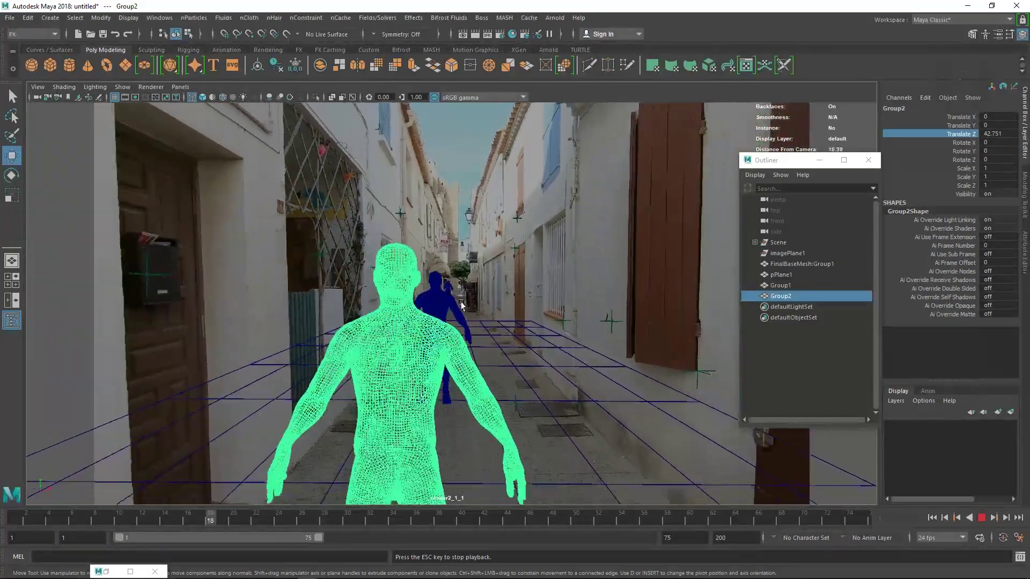
key("Escape")
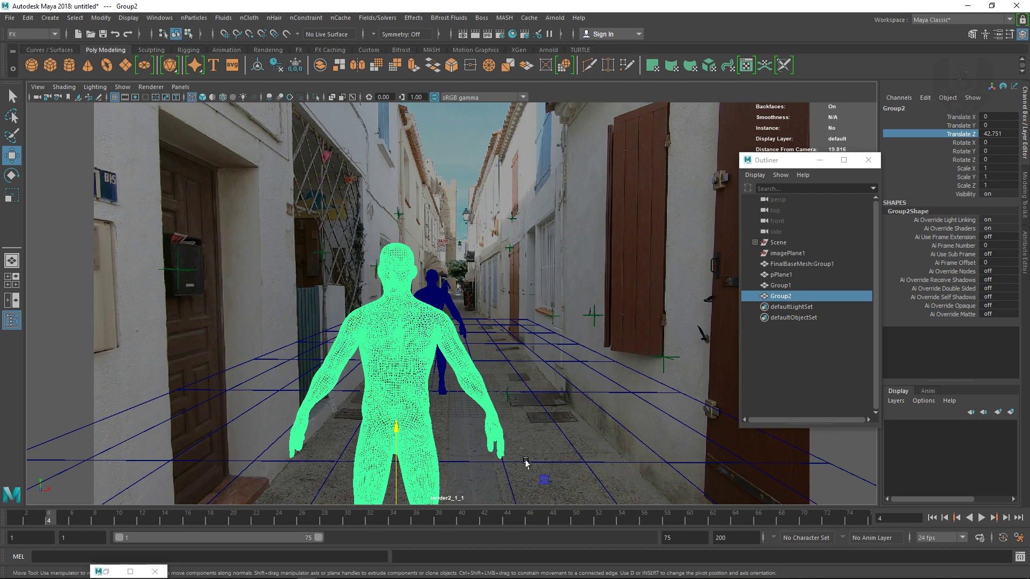
Step: Duplicate the ground plane in a perspective view beside the render camera view and set the copy's Rotate Z to 90
key("space")
left_click(361, 332)
scroll(306, 382, "up", 5)
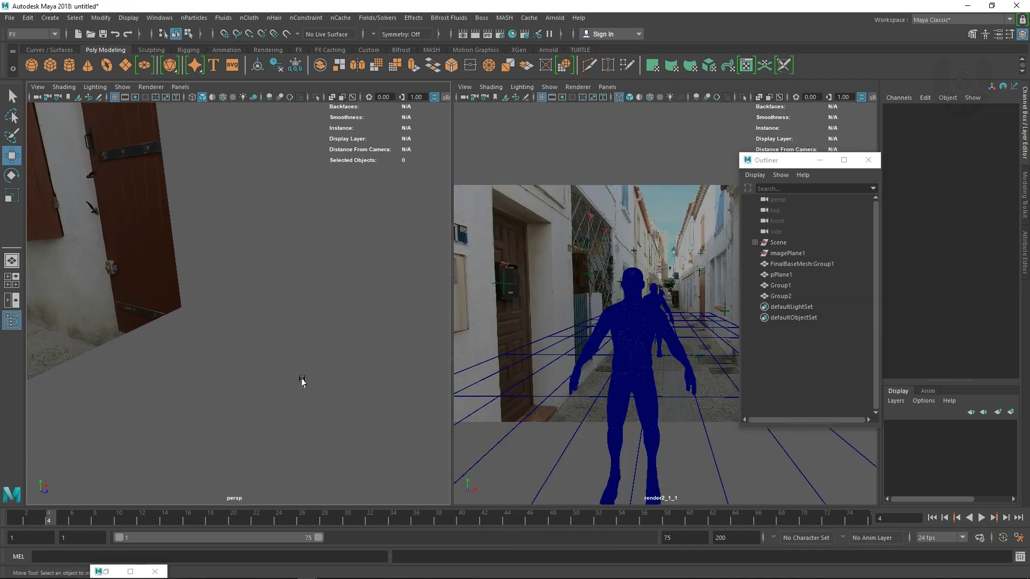
left_click_drag(285, 288, 288, 208, "alt")
left_click_drag(299, 306, 164, 229, "alt")
left_click(244, 334)
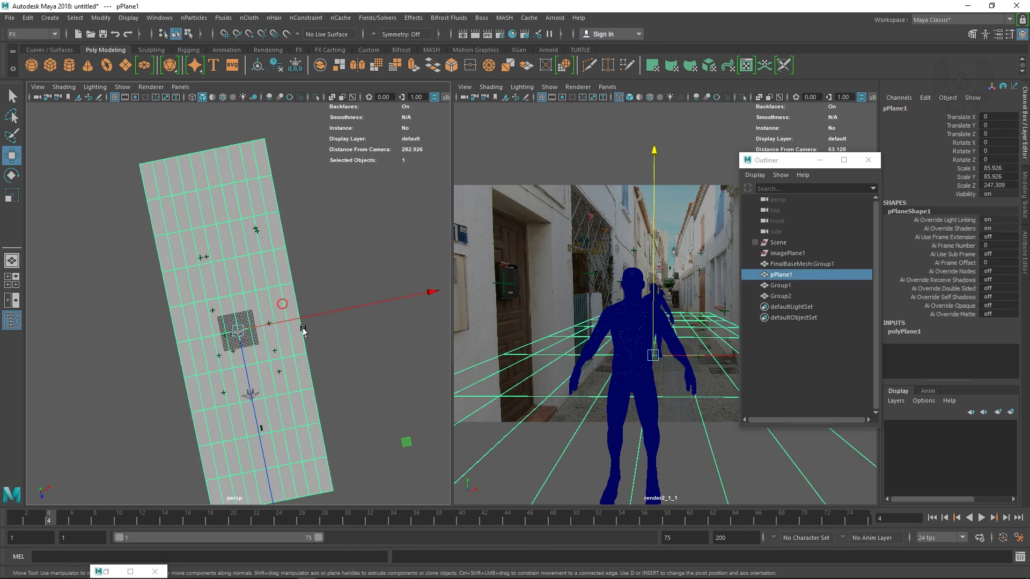
key("ctrl+d")
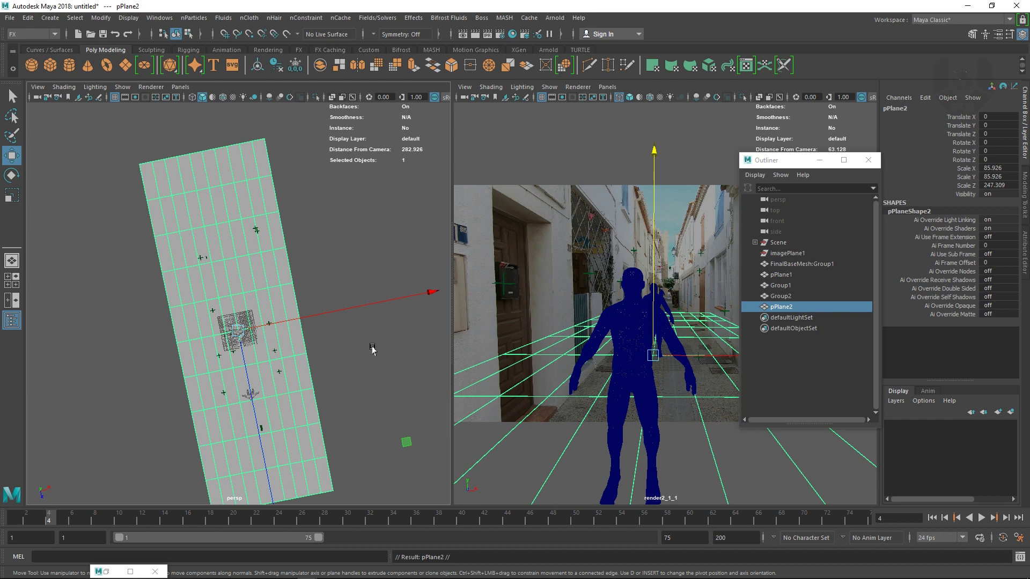
key("e")
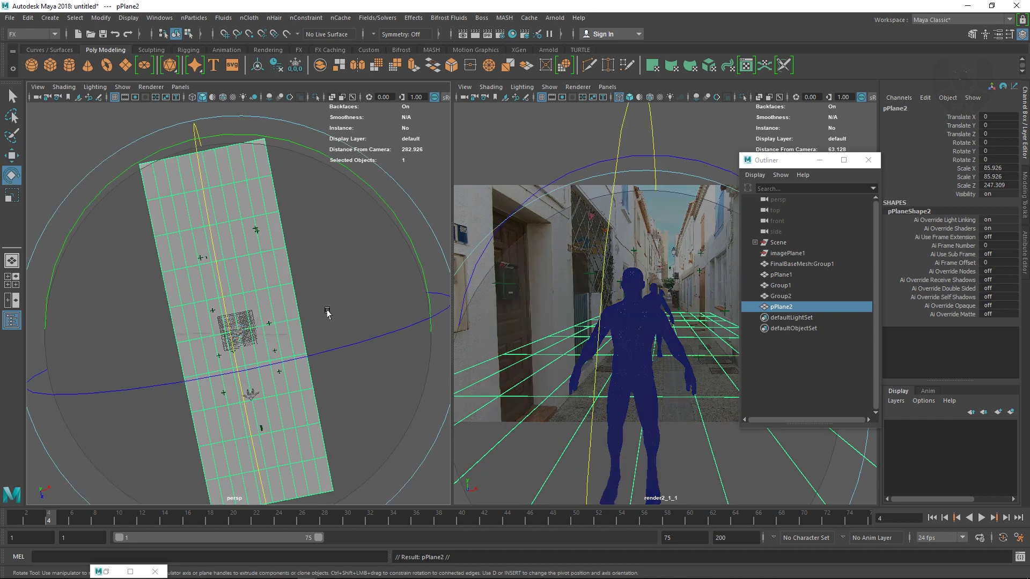
left_click(1000, 162)
type("90")
key("Return")
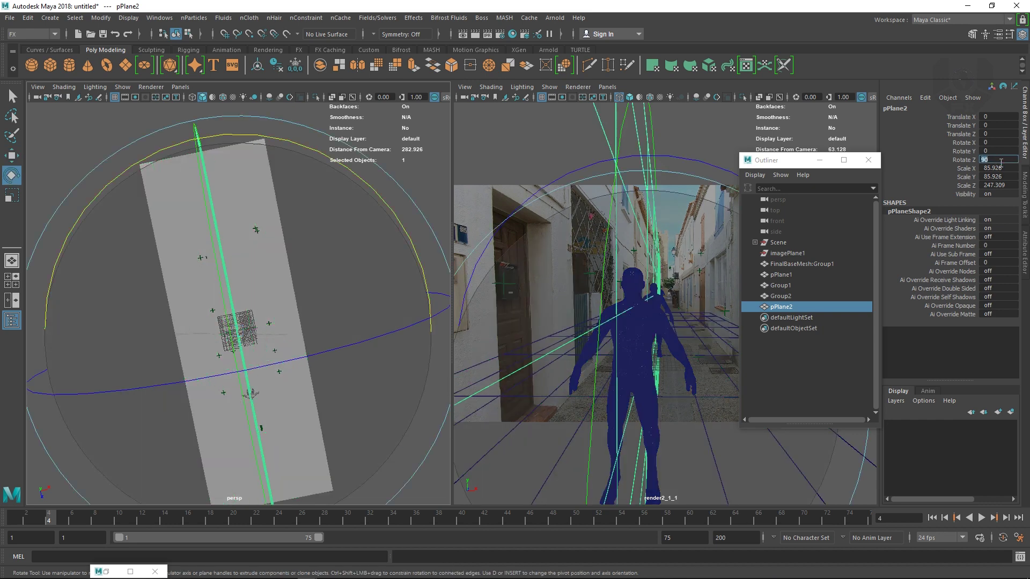
Step: Raise the upright plane to Translate Y 21.383, line it up with one street wall, and place a duplicate along the opposite wall
left_click_drag(420, 177, 260, 195, "alt")
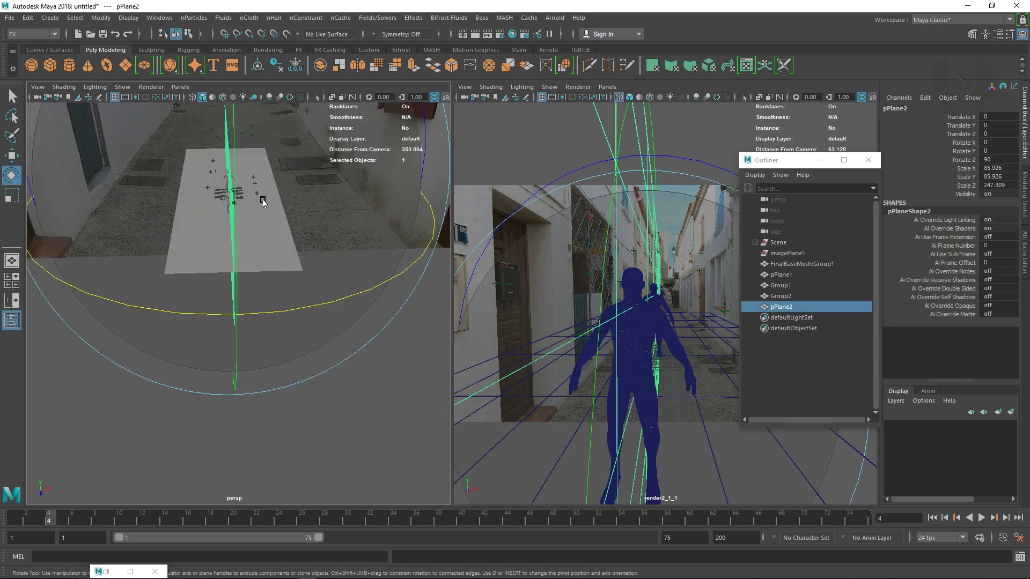
key("w")
left_click_drag(225, 159, 227, 118)
mouse_move(286, 193)
left_mouse_down("alt")
mouse_move(265, 223)
mouse_move(276, 206)
left_mouse_up("alt")
mouse_move(276, 206)
left_mouse_down("alt")
mouse_move(278, 336)
mouse_move(349, 347)
mouse_move(294, 342)
left_mouse_up("alt")
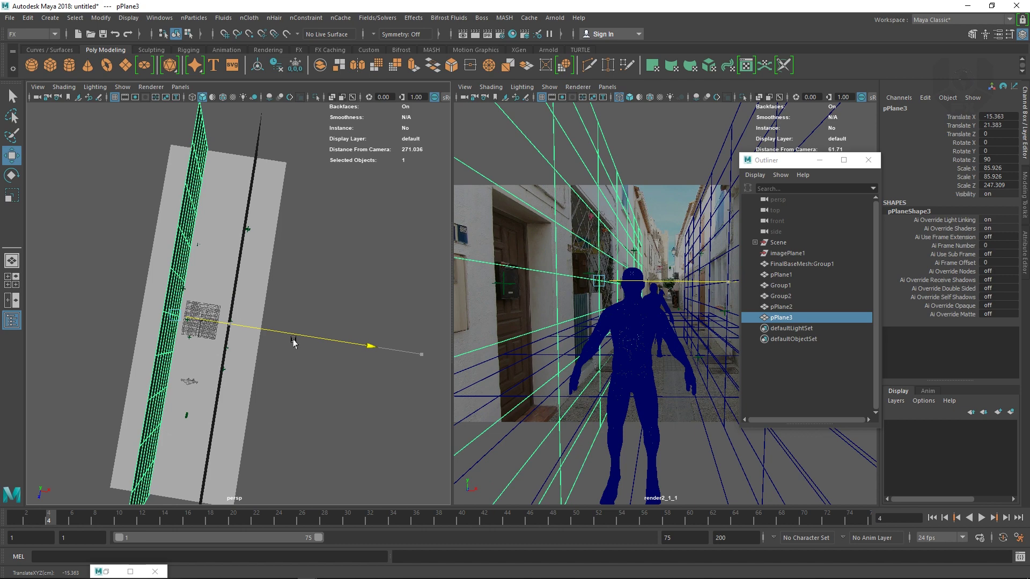
Step: Examine the ground and wall planes against the street through render2_1_1, scrubbing to frame 75 and playing the shot
left_click(568, 259)
key("space")
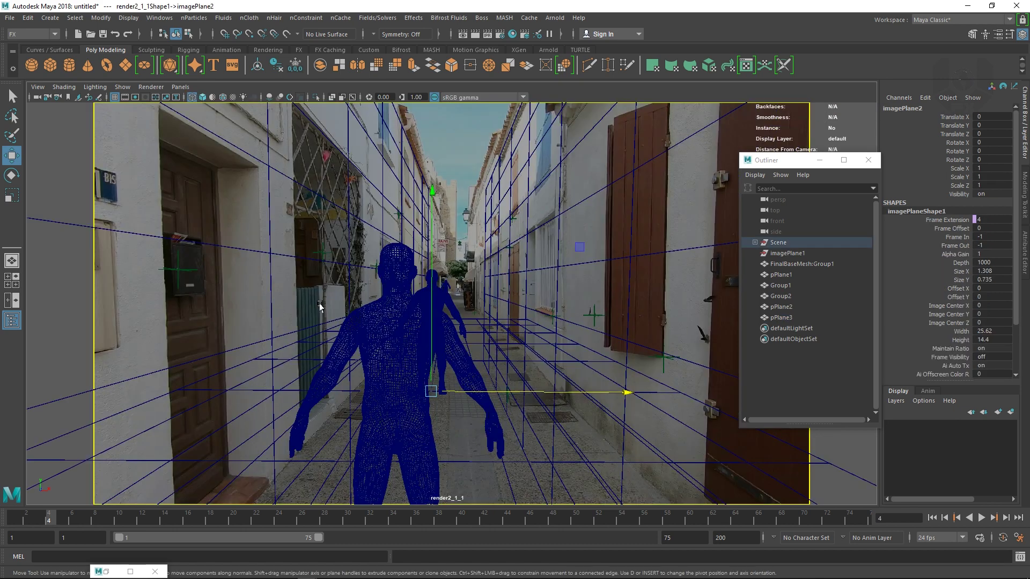
left_click_drag(46, 521, 861, 518)
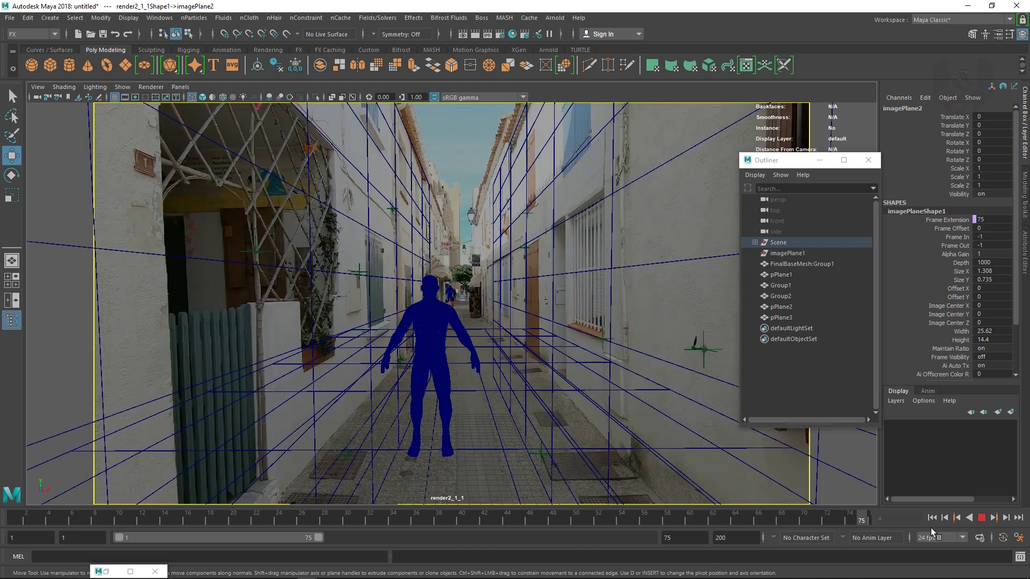
left_click(597, 271)
left_click(350, 283)
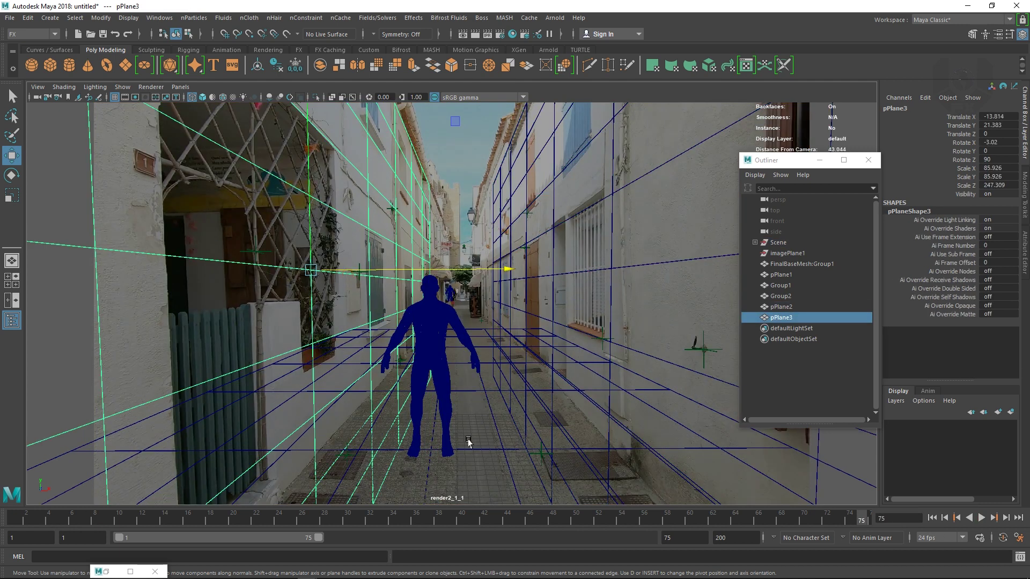
left_click(444, 453)
key("alt+v")
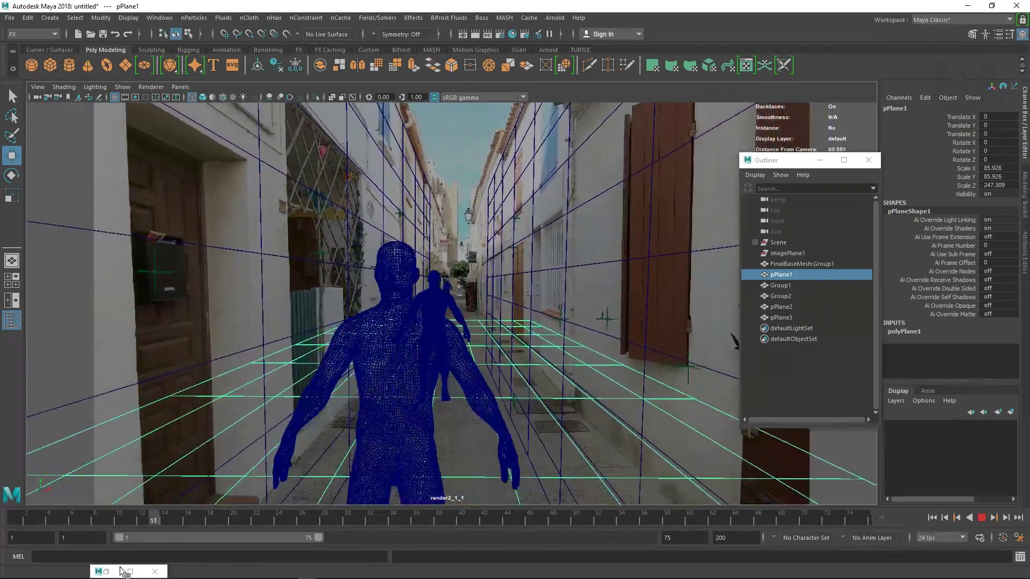